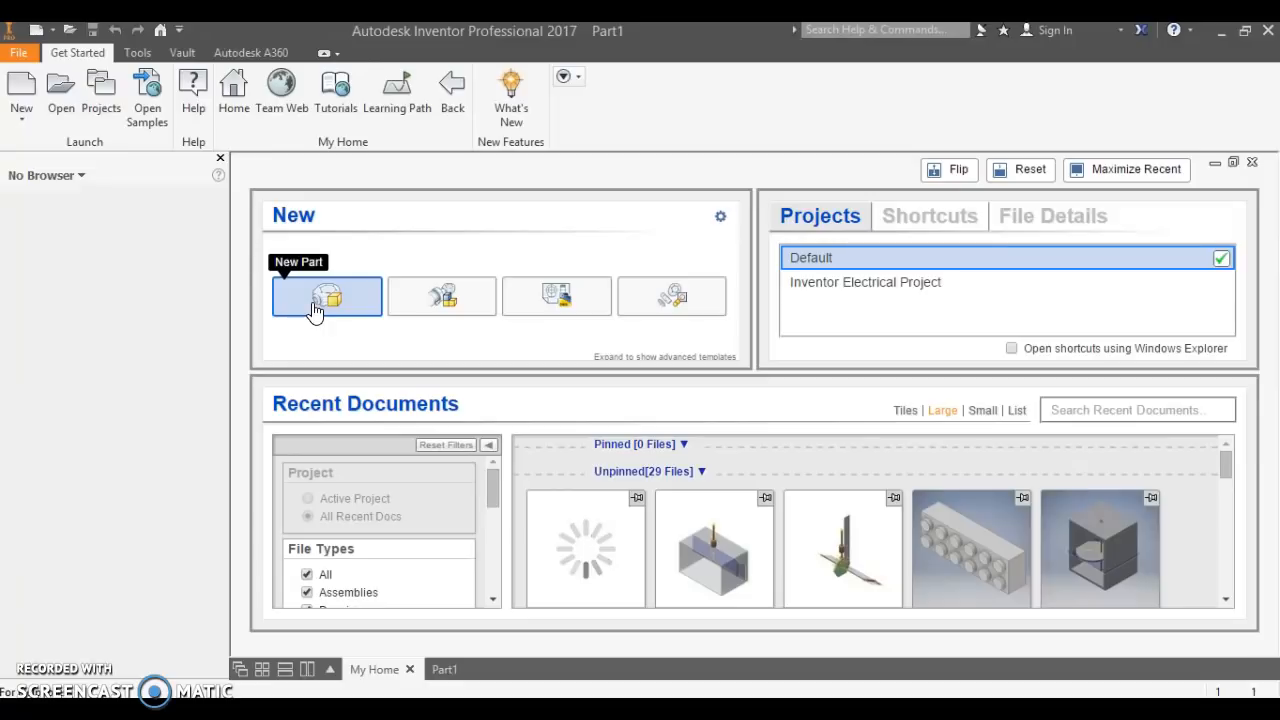
Create a new part and start a 2D sketch on its XZ plane.
click(313, 308)
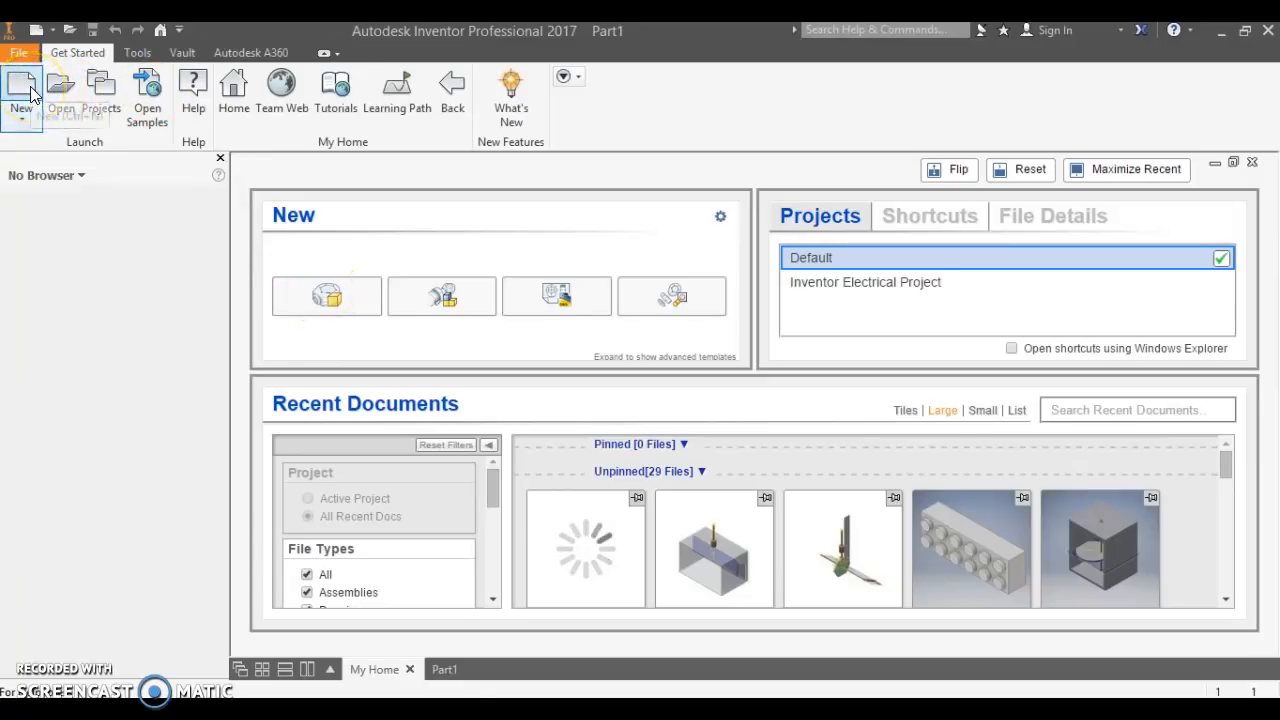
click(446, 669)
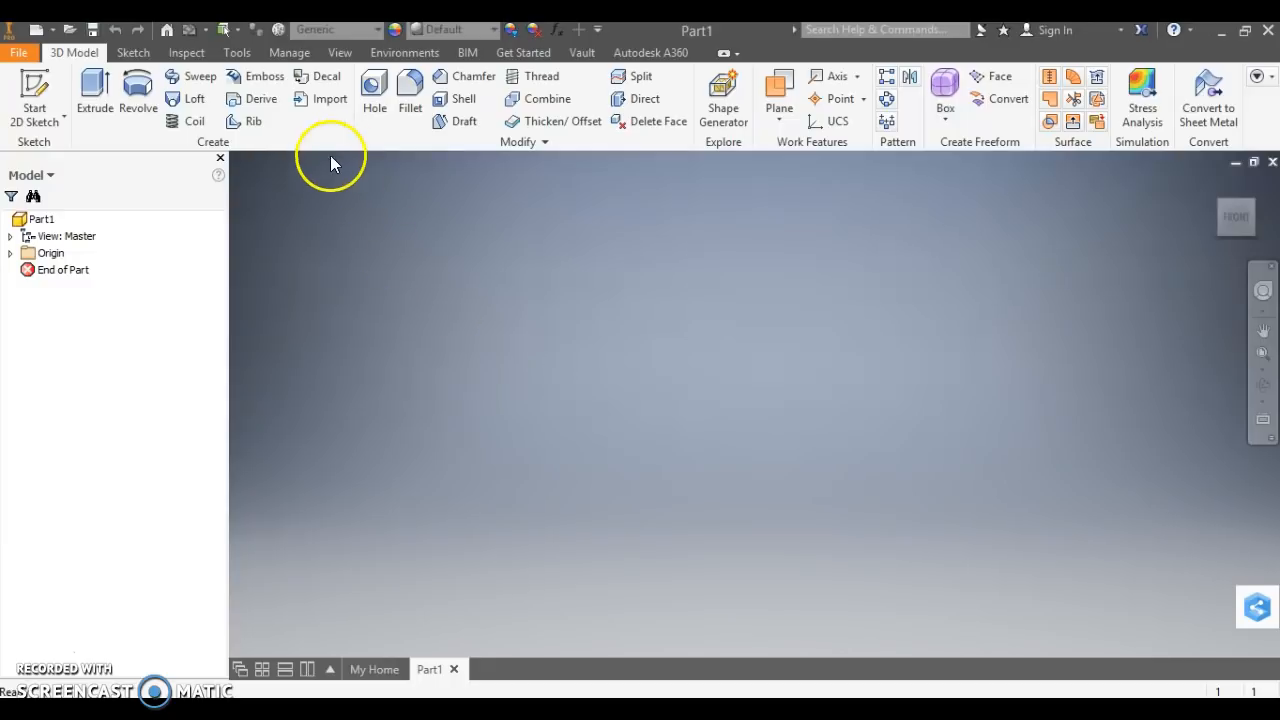
click(52, 93)
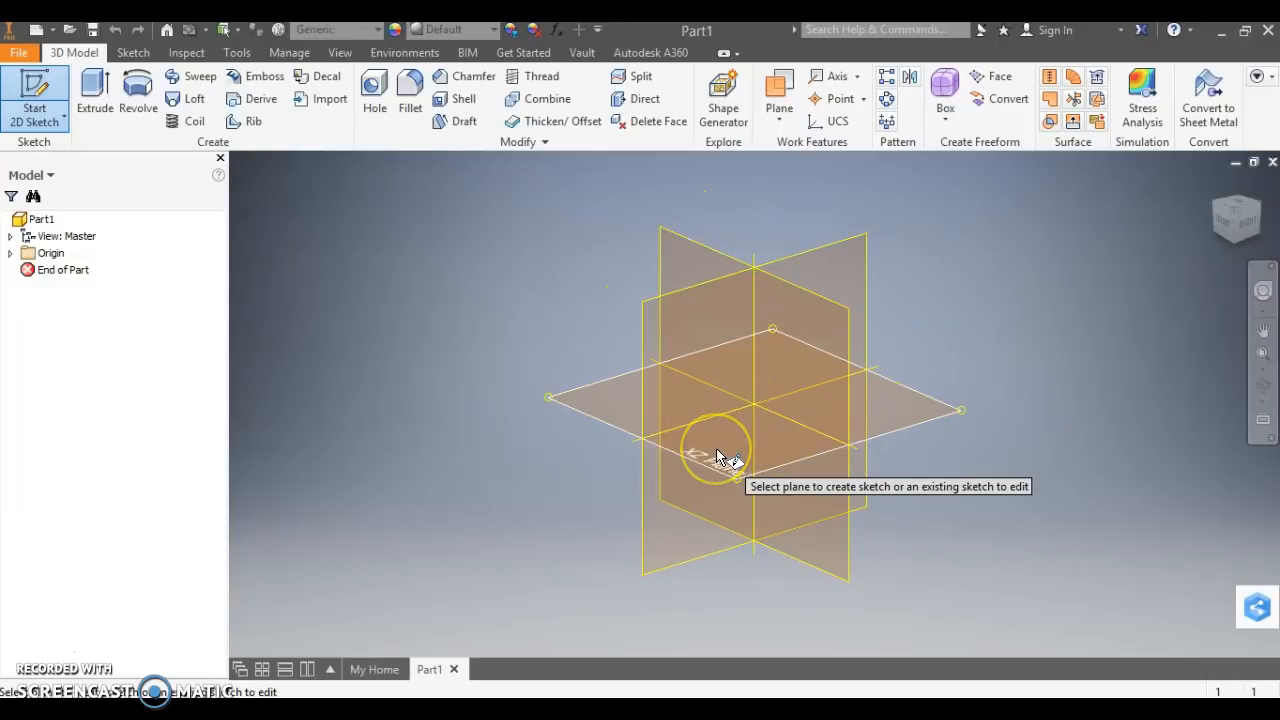
click(746, 480)
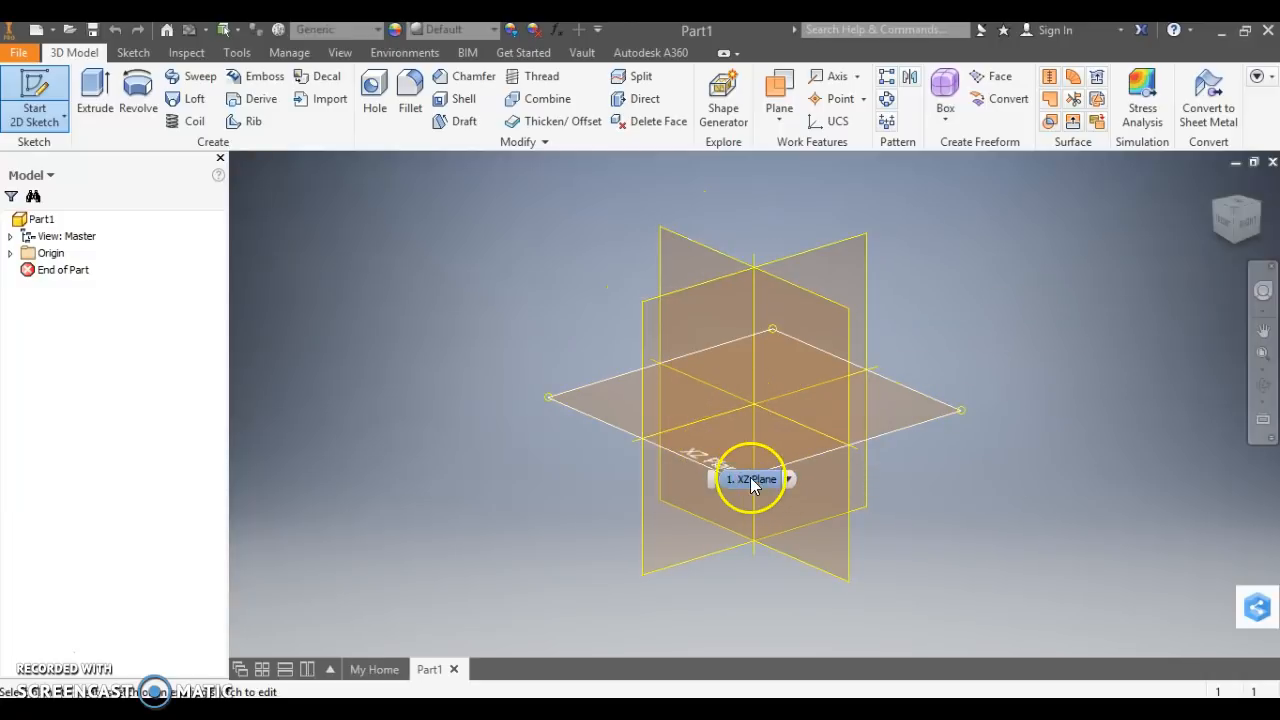
click(938, 410)
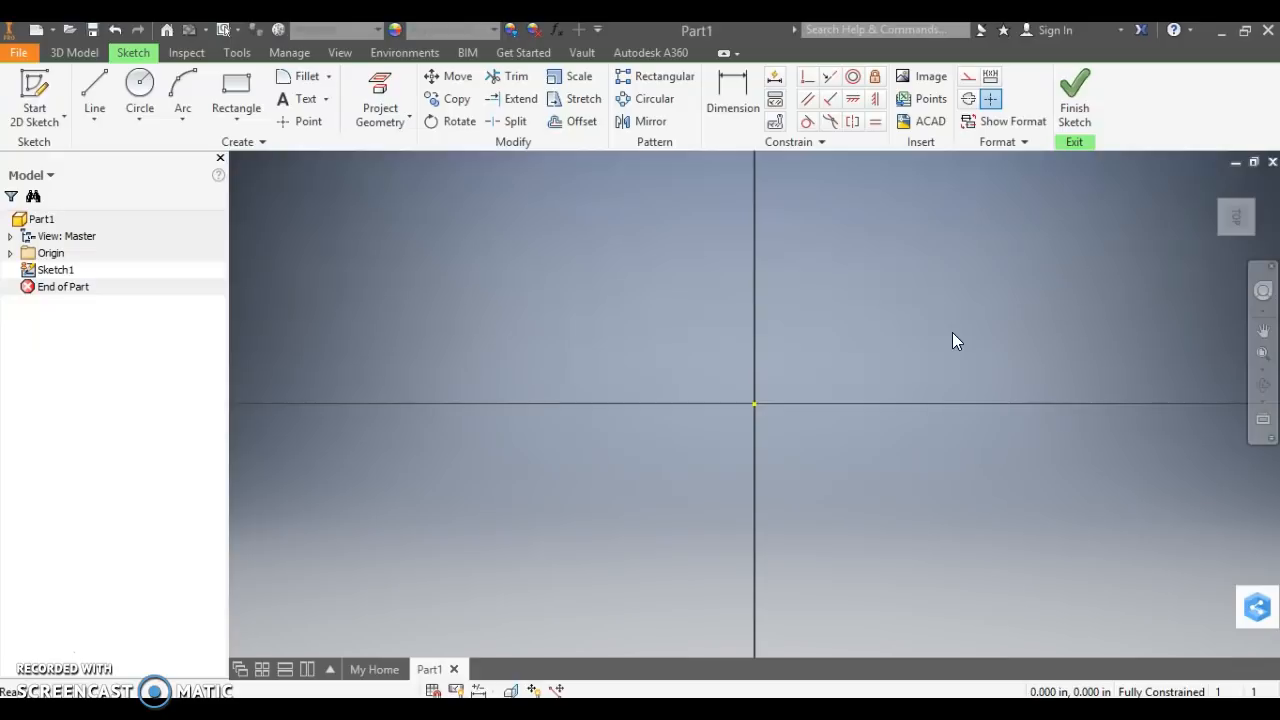
Draw a two-point center rectangle at the origin, about 0.413 in wide and exactly 1 in high.
click(247, 123)
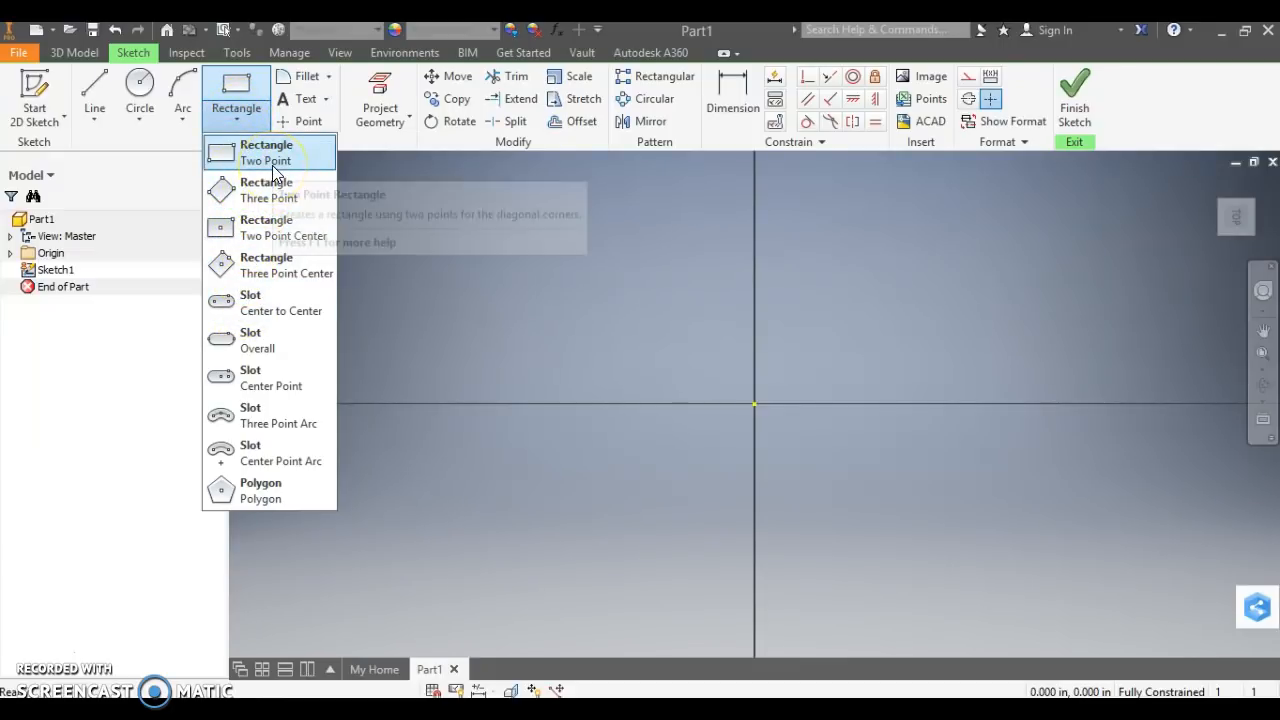
click(262, 233)
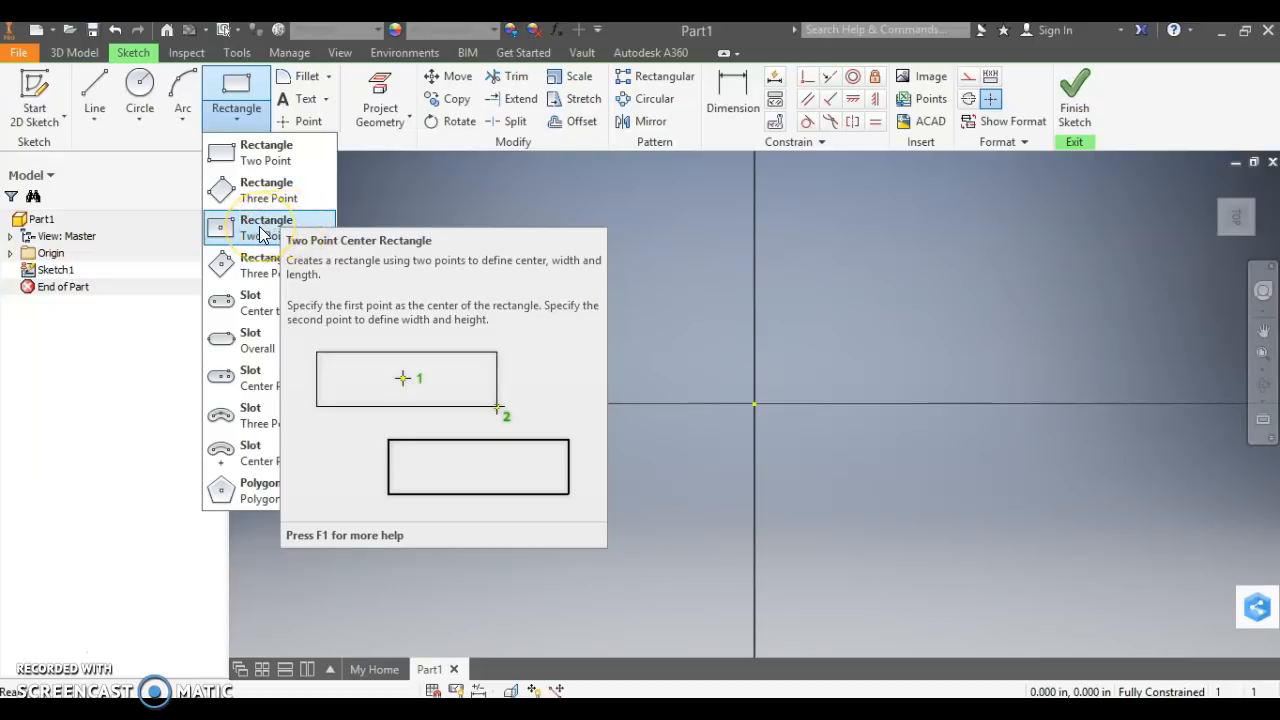
click(262, 233)
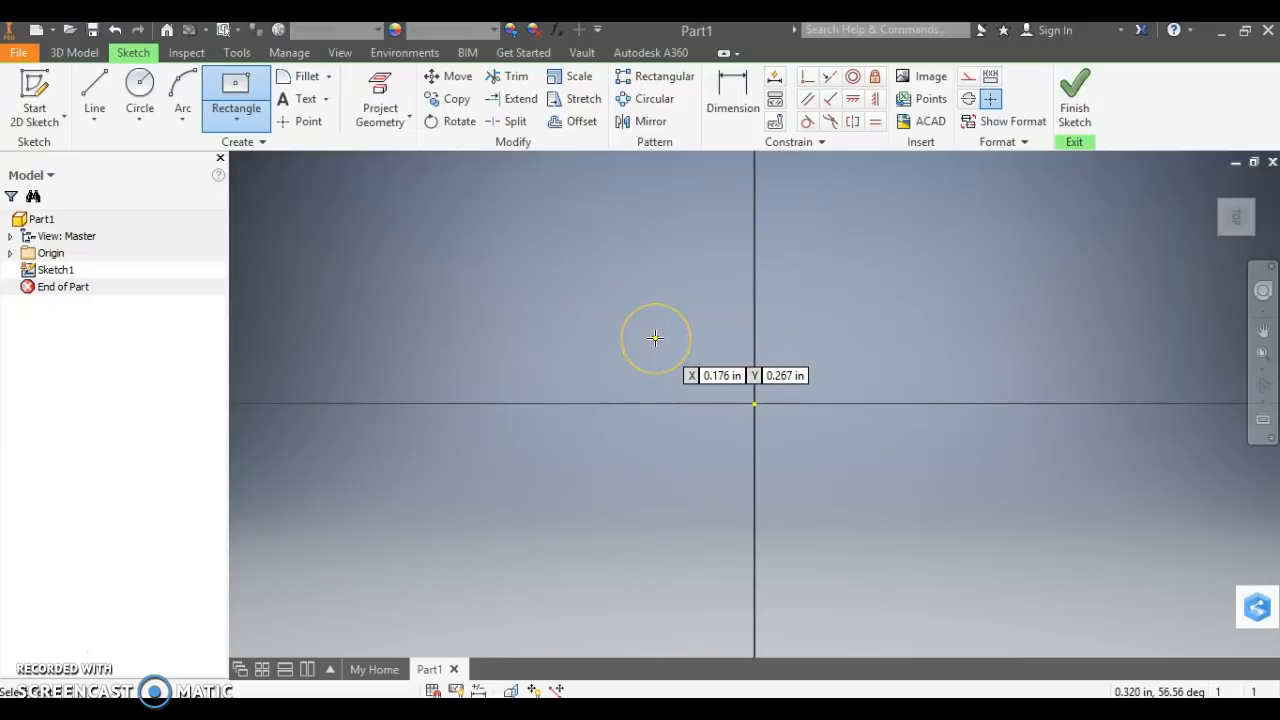
click(754, 404)
click(800, 350)
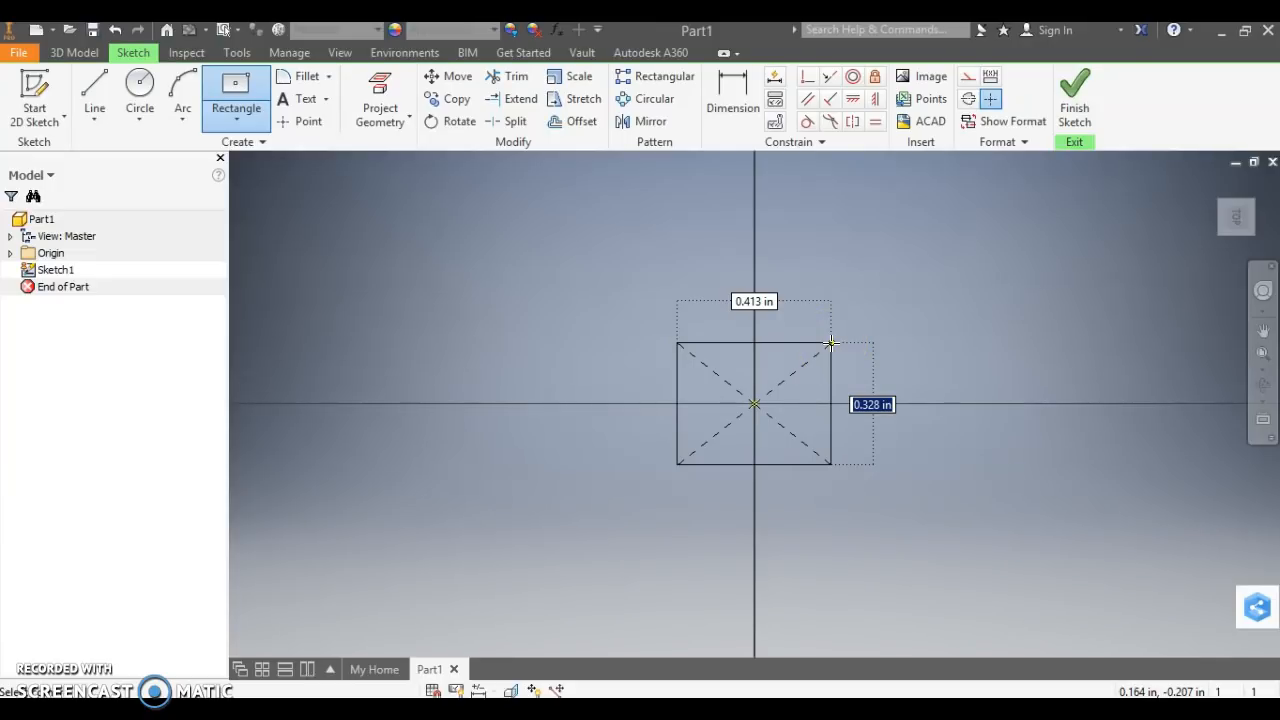
text(1)
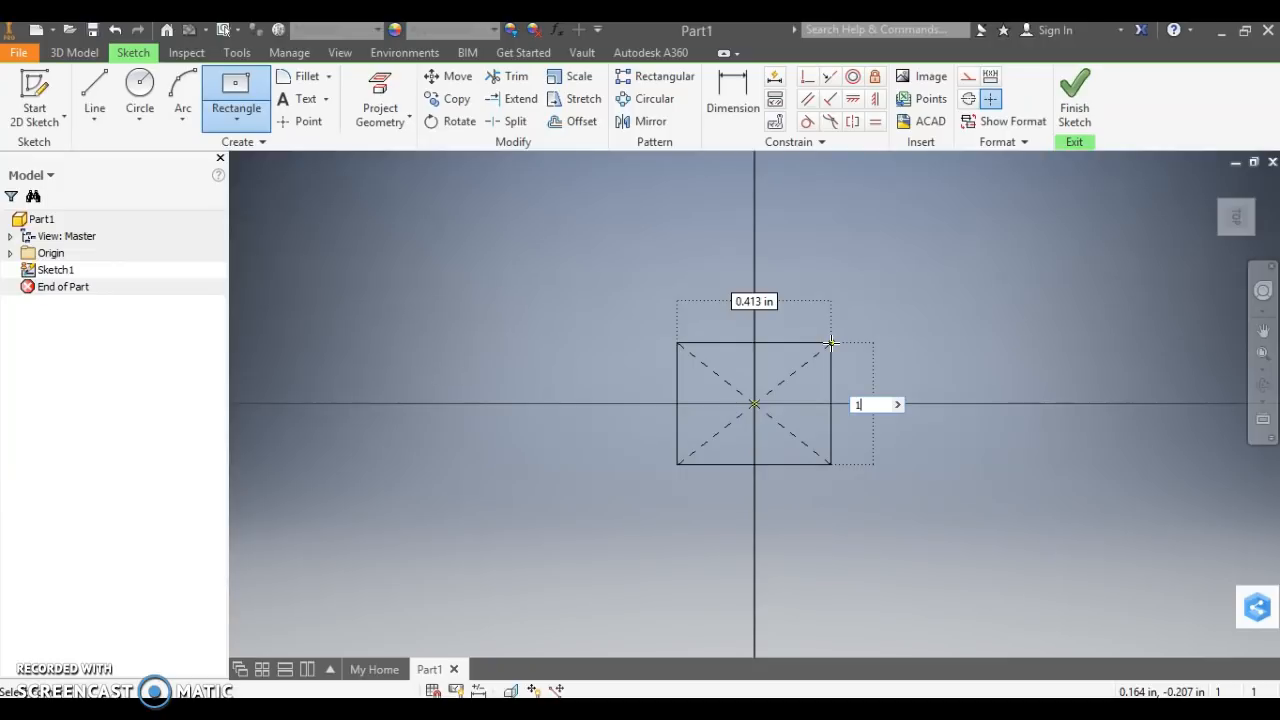
key(Return)
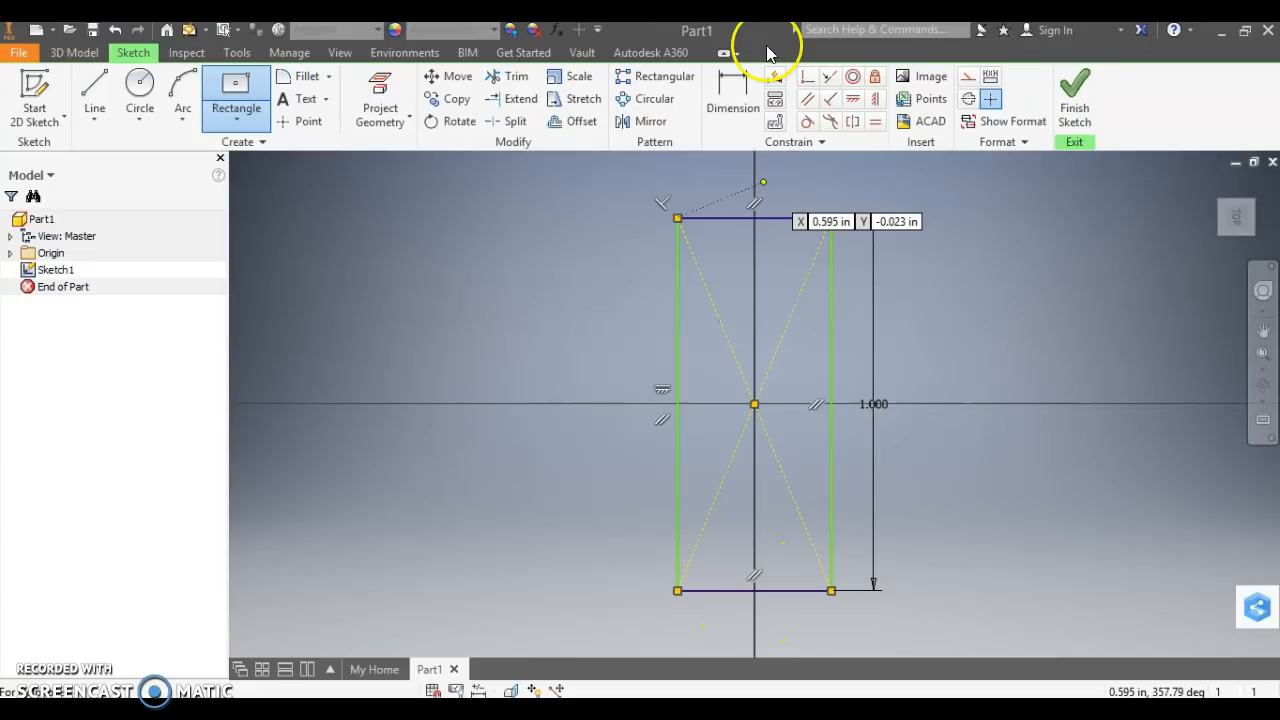
Dimension the rectangle's upper horizontal edge to 1 in.
click(740, 97)
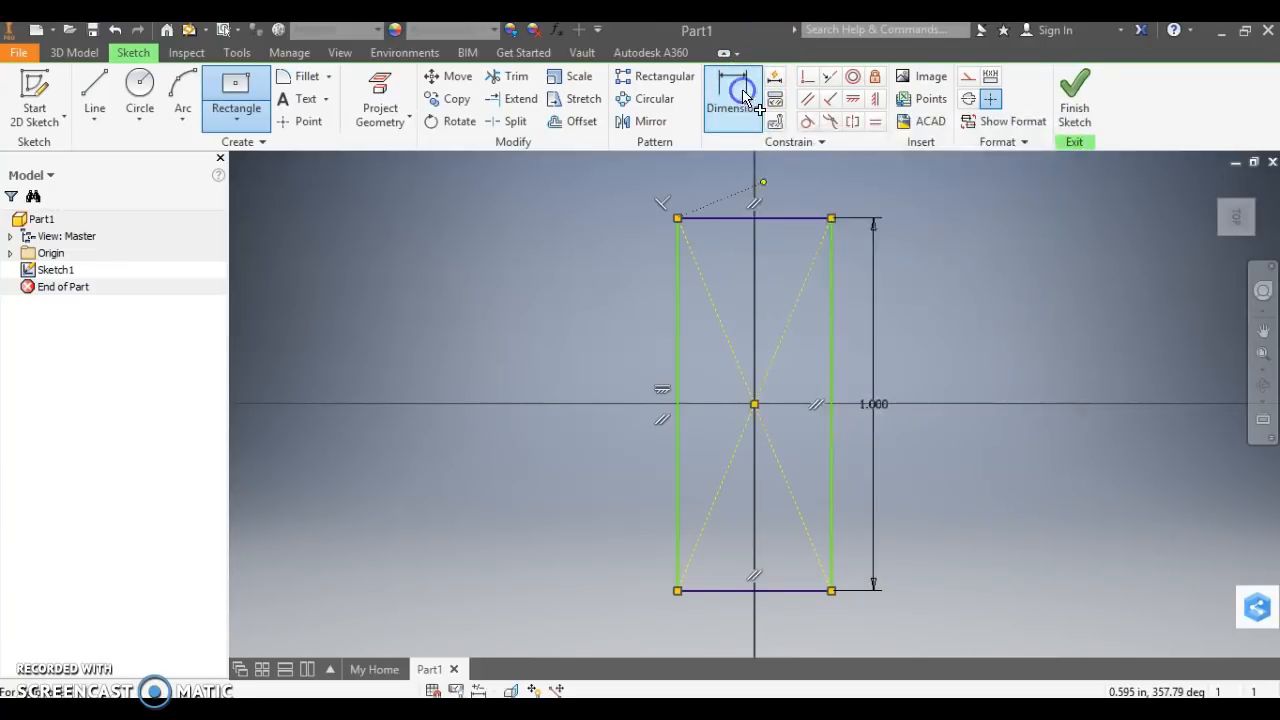
click(729, 220)
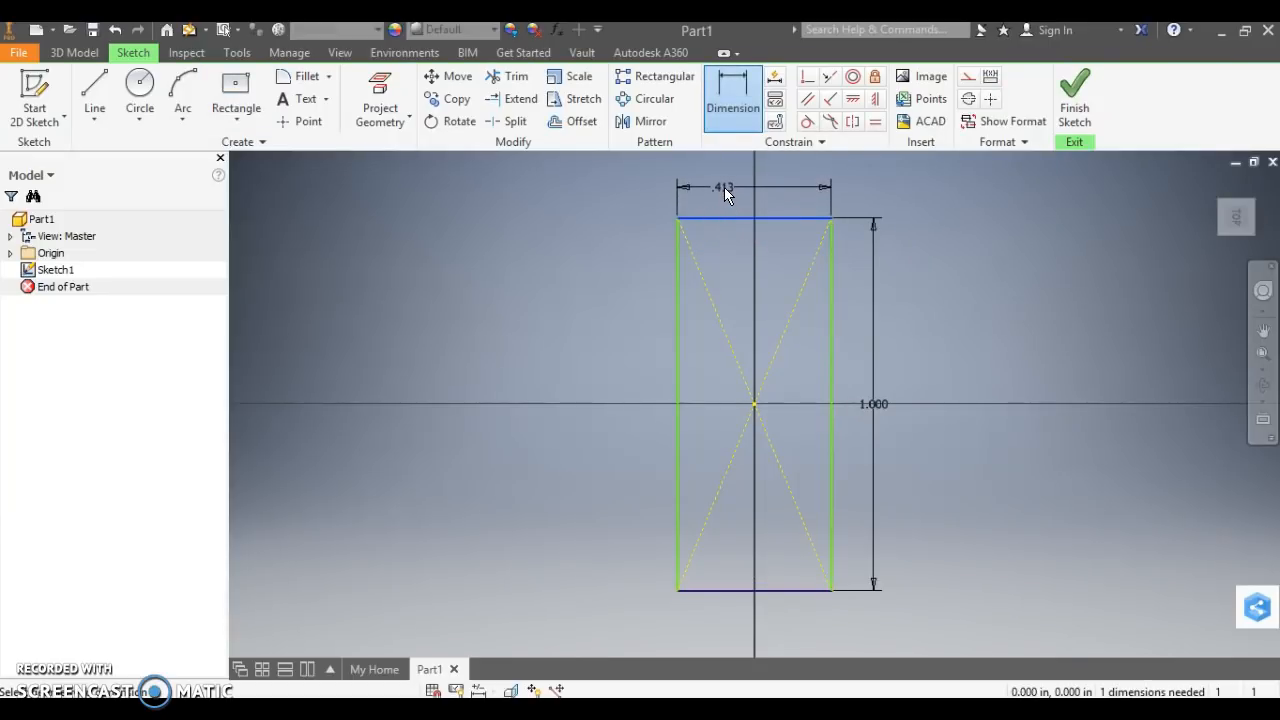
click(723, 187)
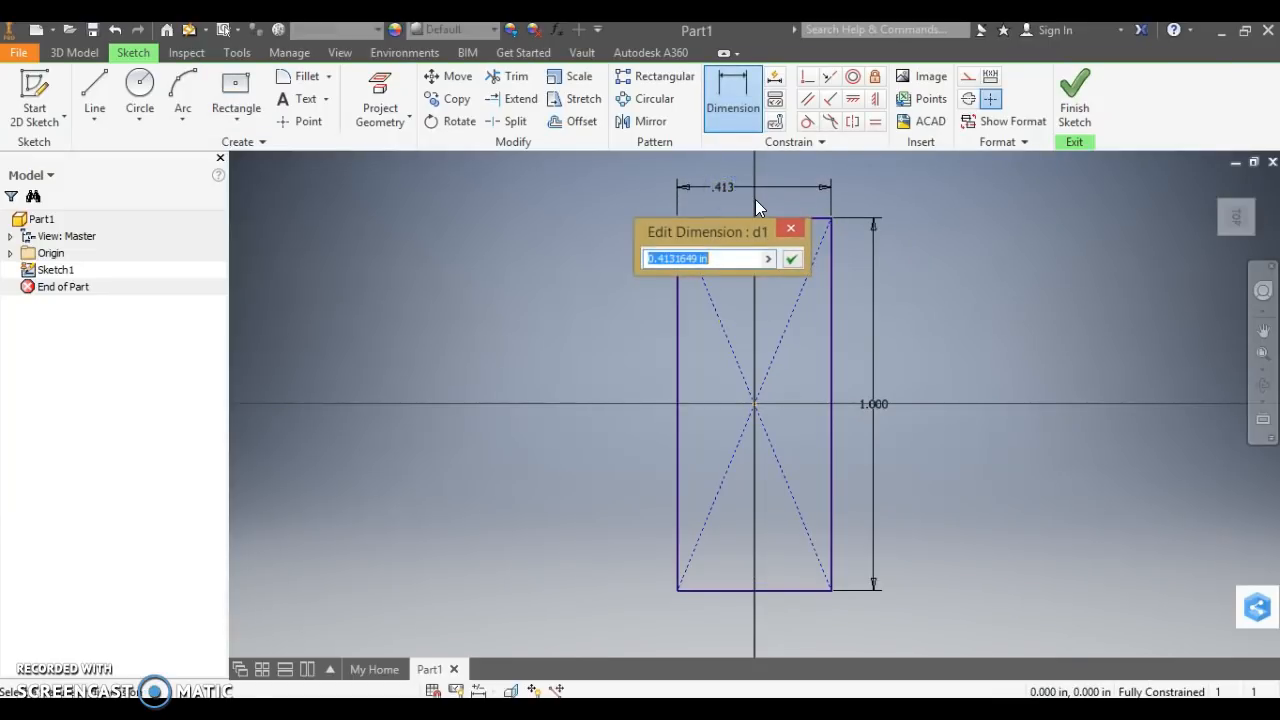
text(1)
key(Return)
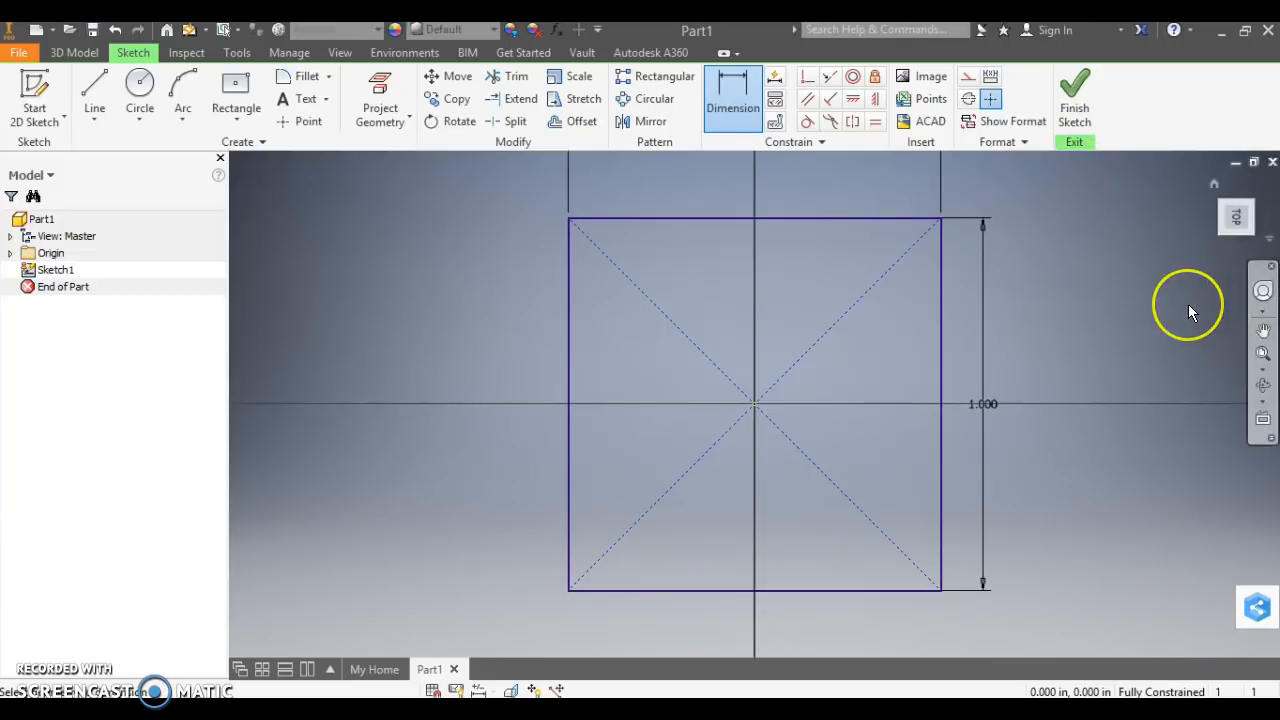
Finish the sketch and extrude the square profile 1 in upward as a solid.
click(1085, 98)
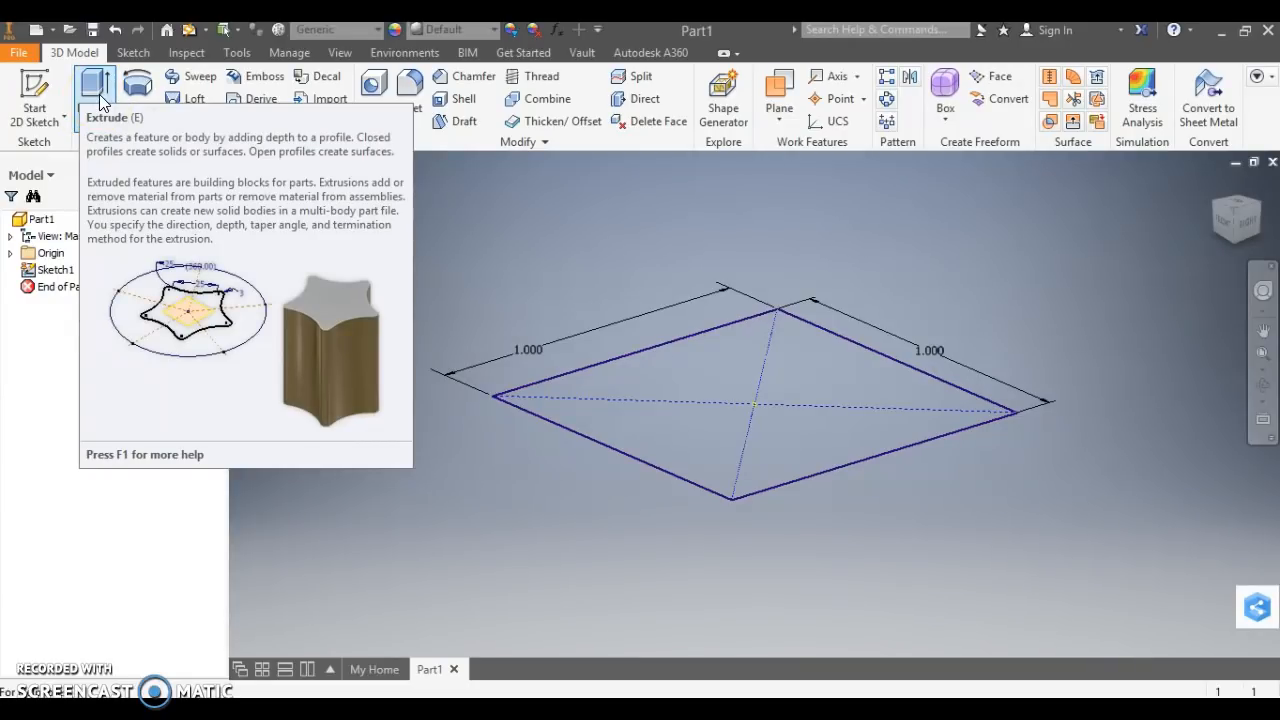
click(99, 94)
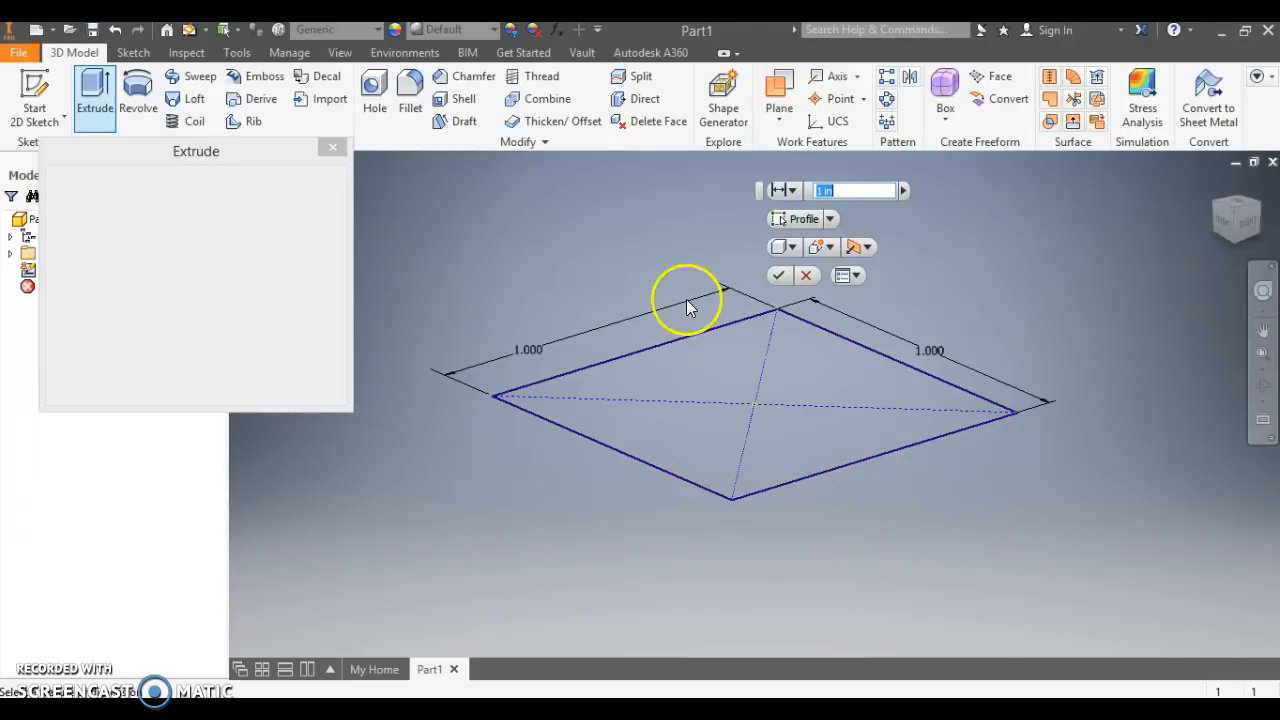
click(688, 440)
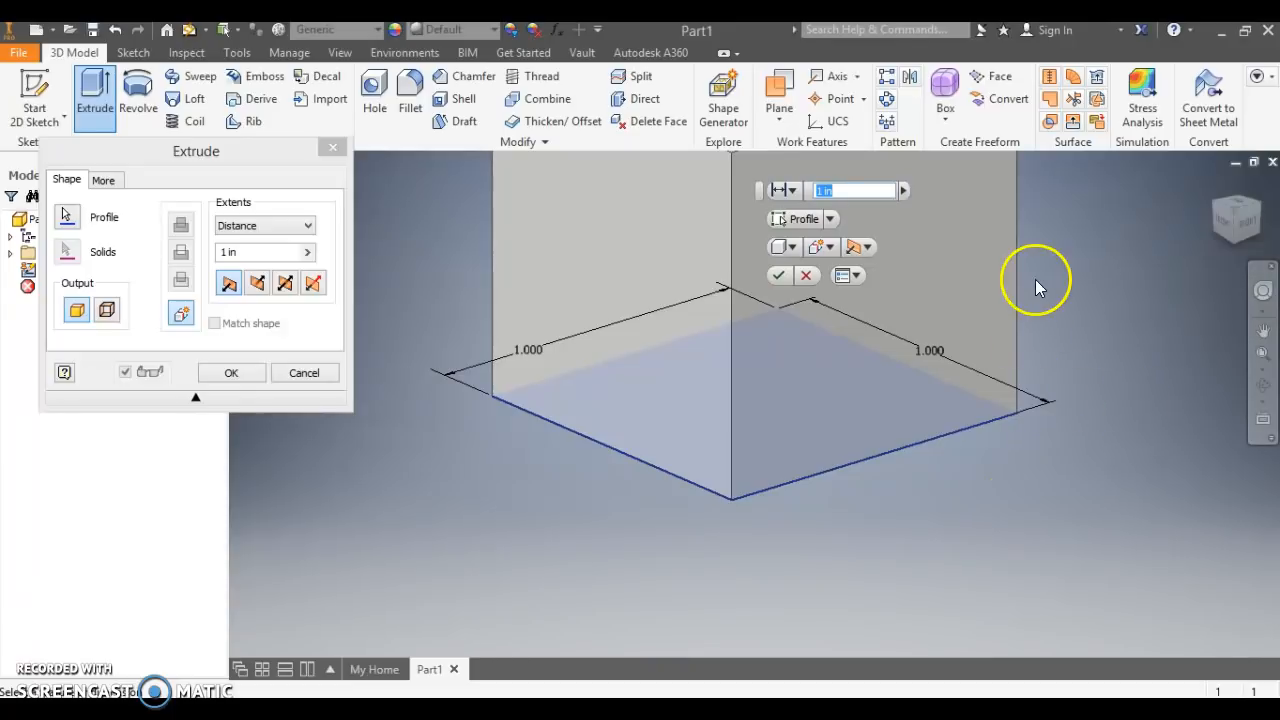
click(1236, 219)
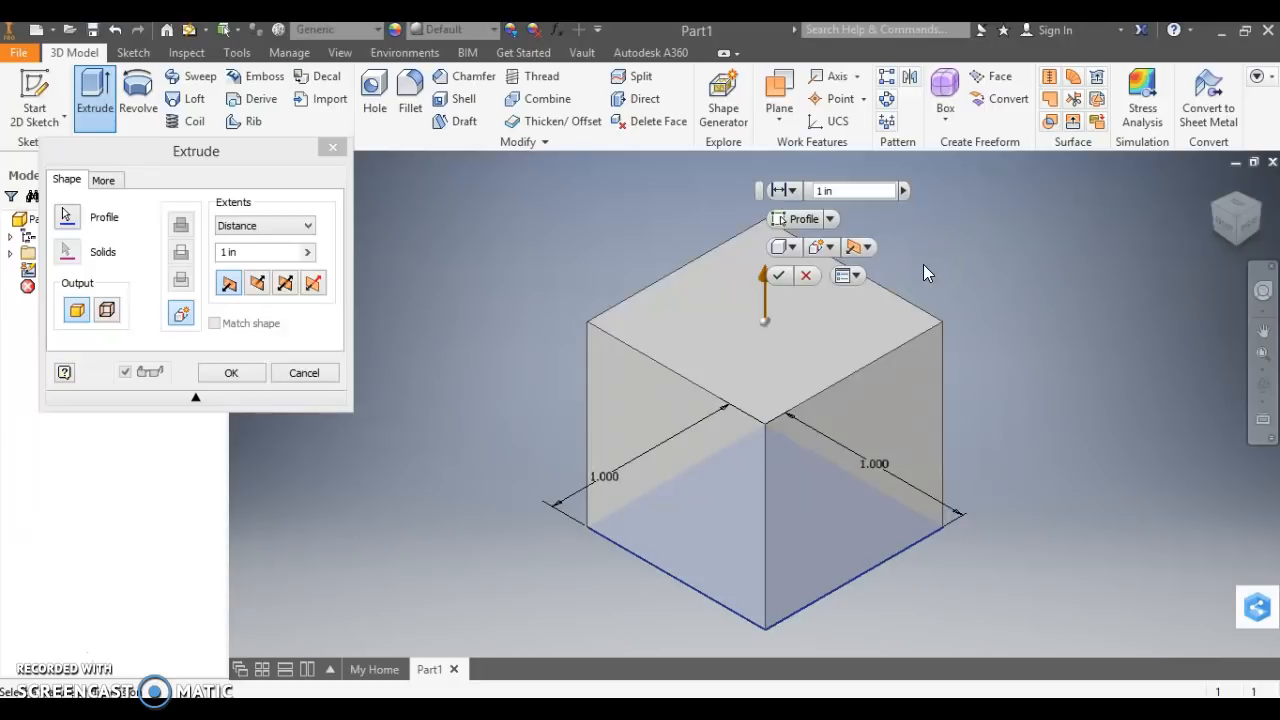
click(232, 373)
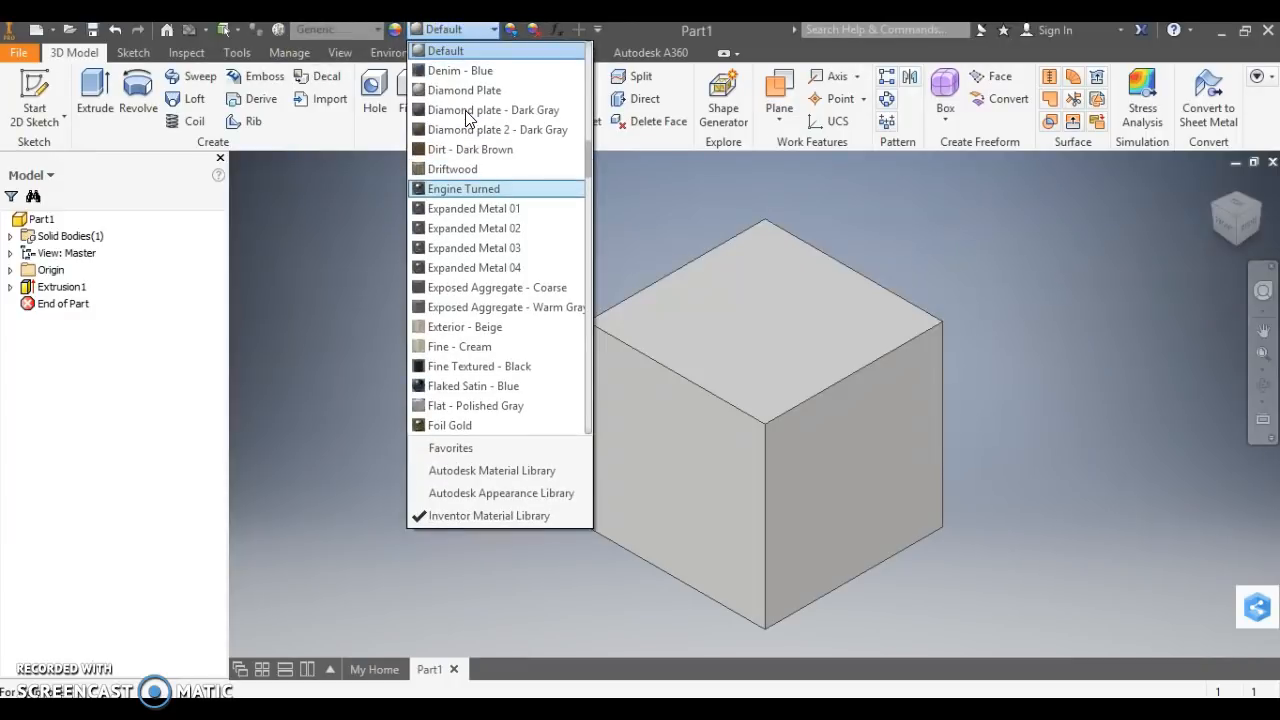
Apply the Flaked Satin - Blue appearance to the solid and save the part as Cube.
click(452, 386)
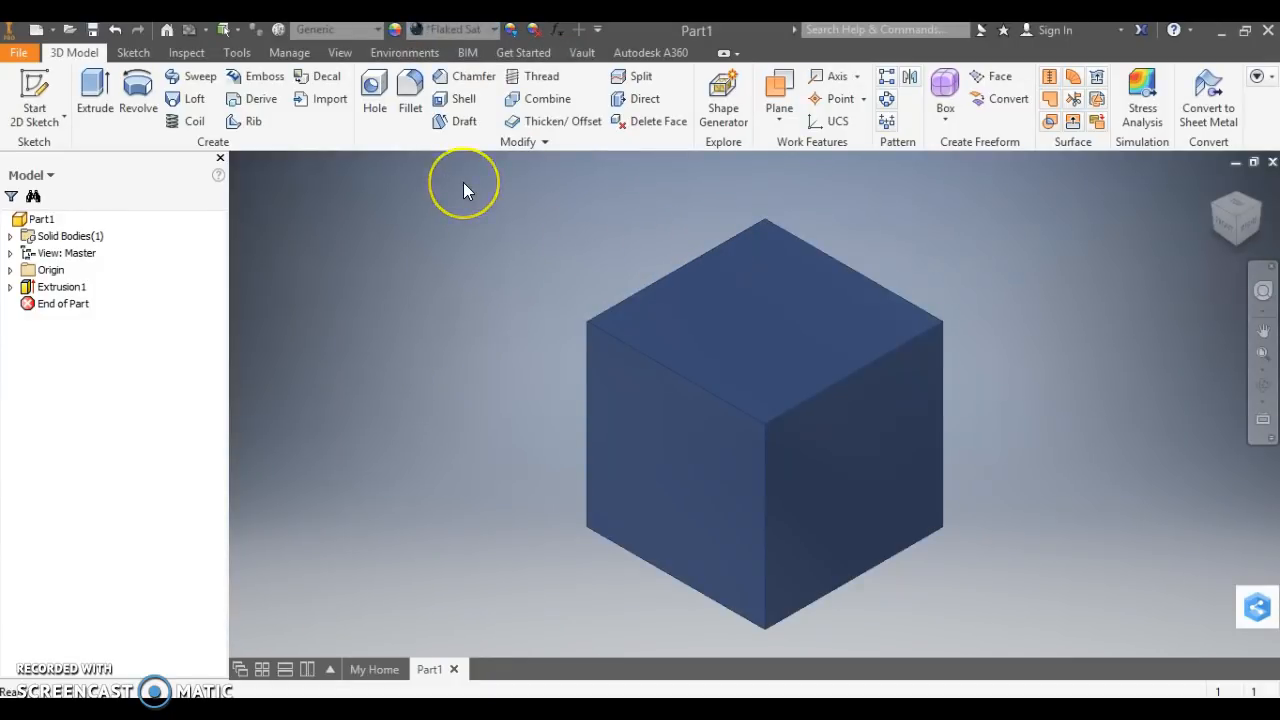
click(23, 58)
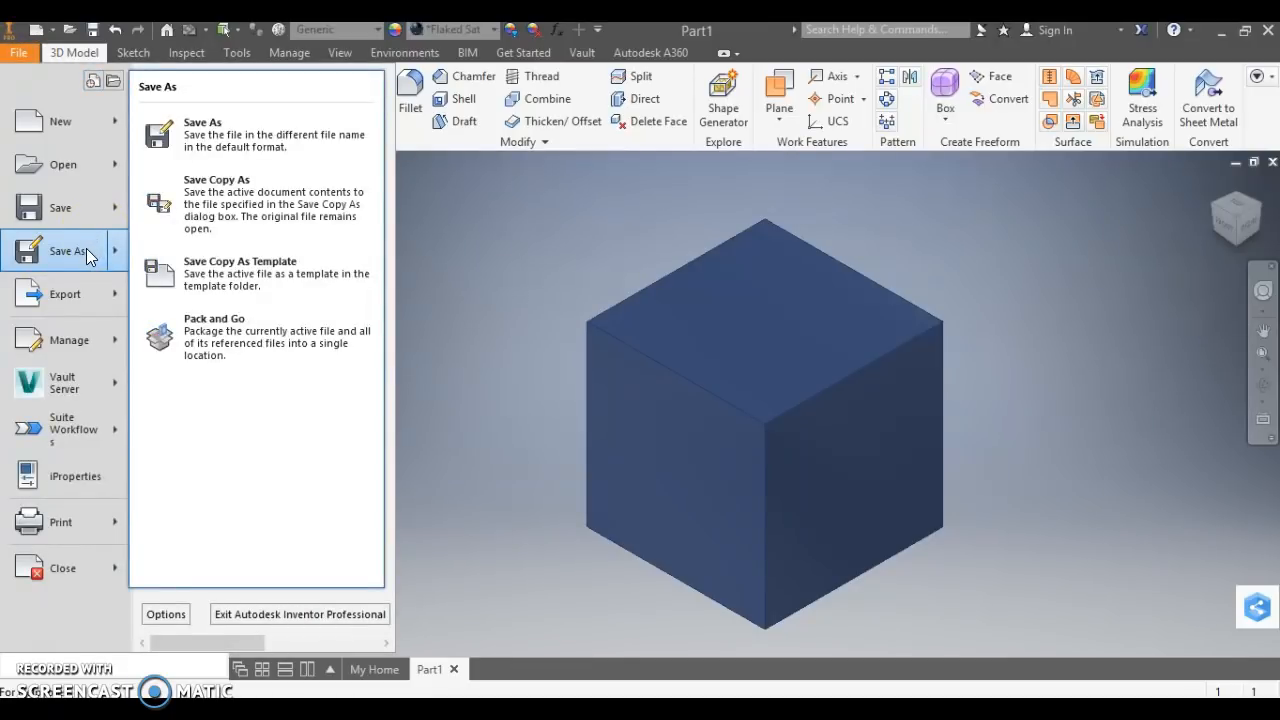
click(87, 251)
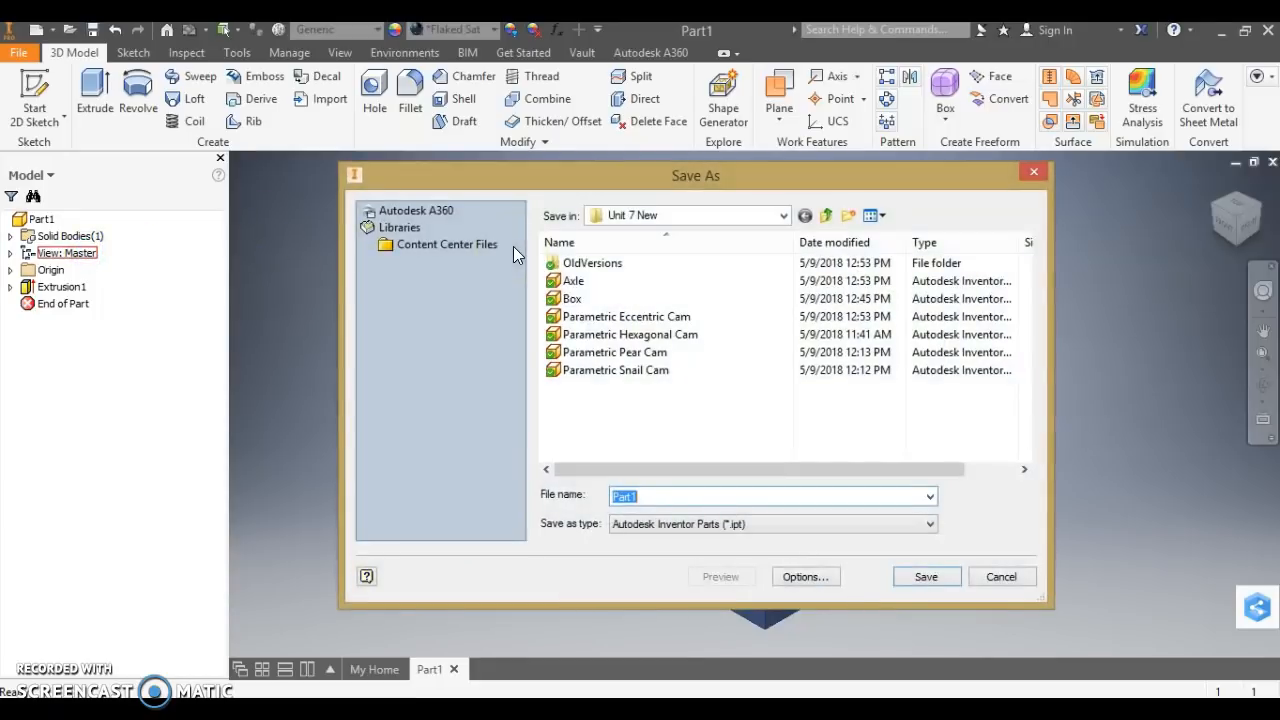
click(784, 216)
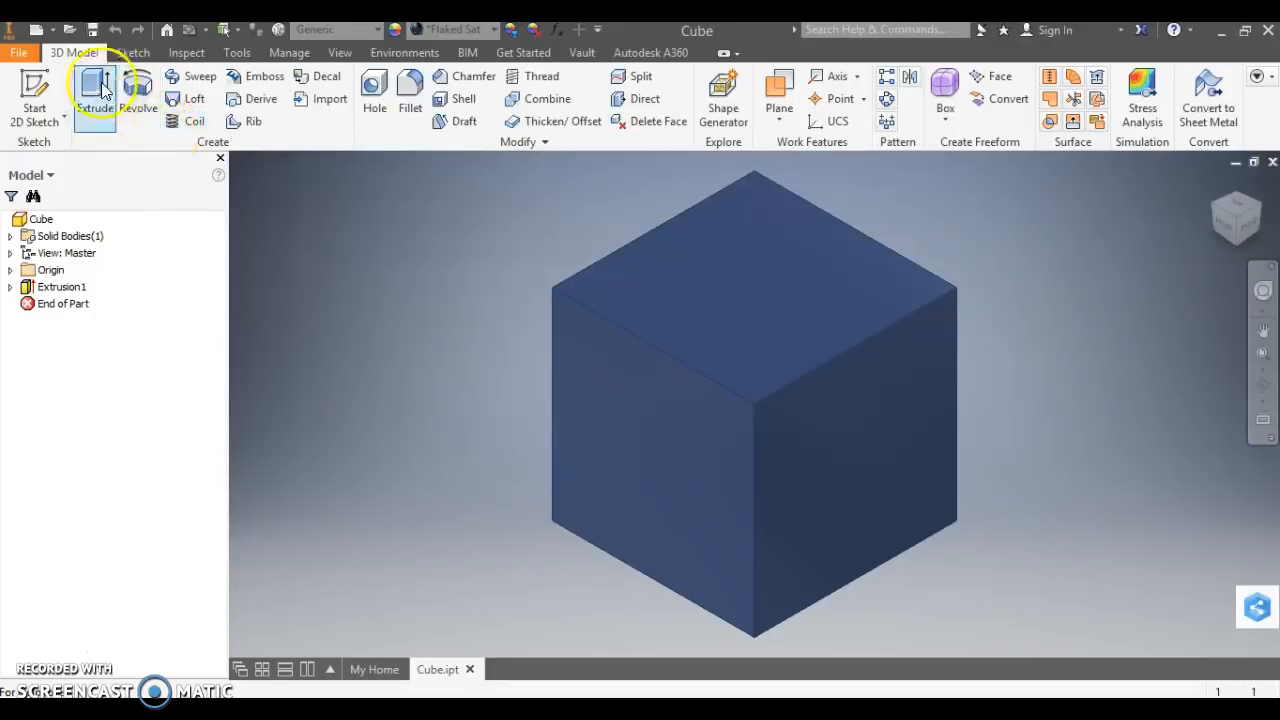
Create another new part and start a 2D sketch on its front XY plane.
mouse_move(378, 672)
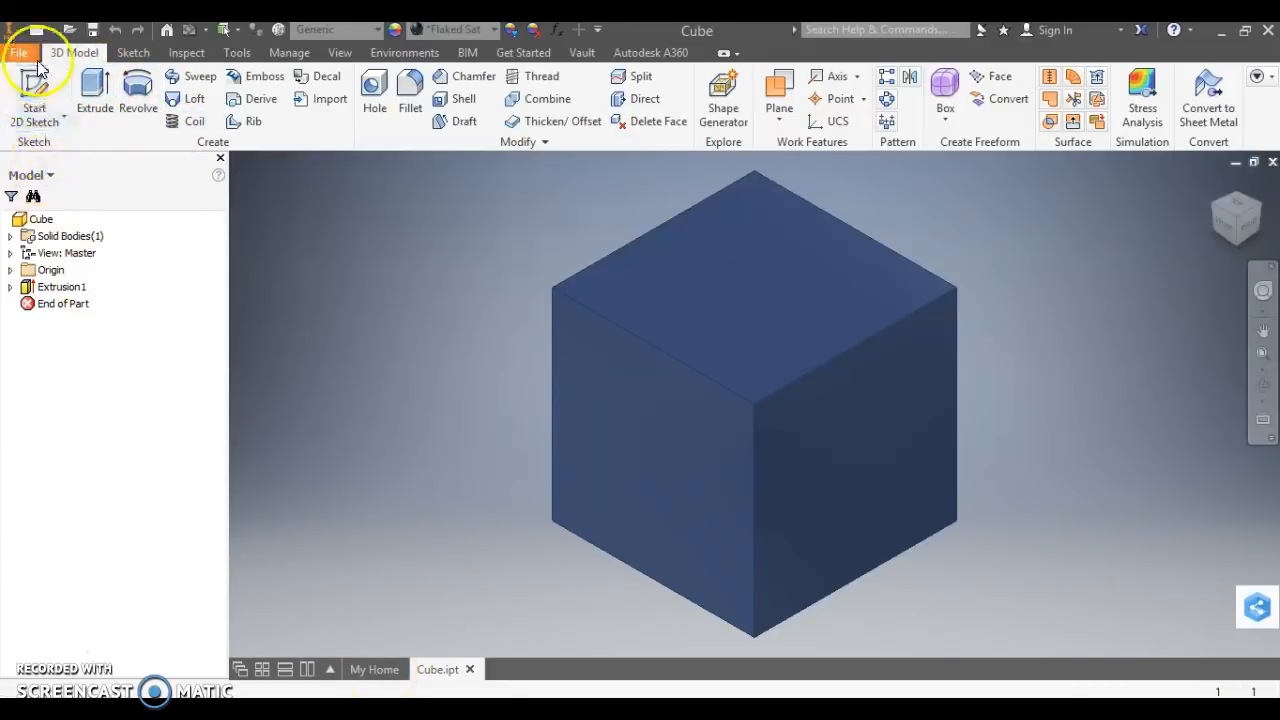
click(50, 35)
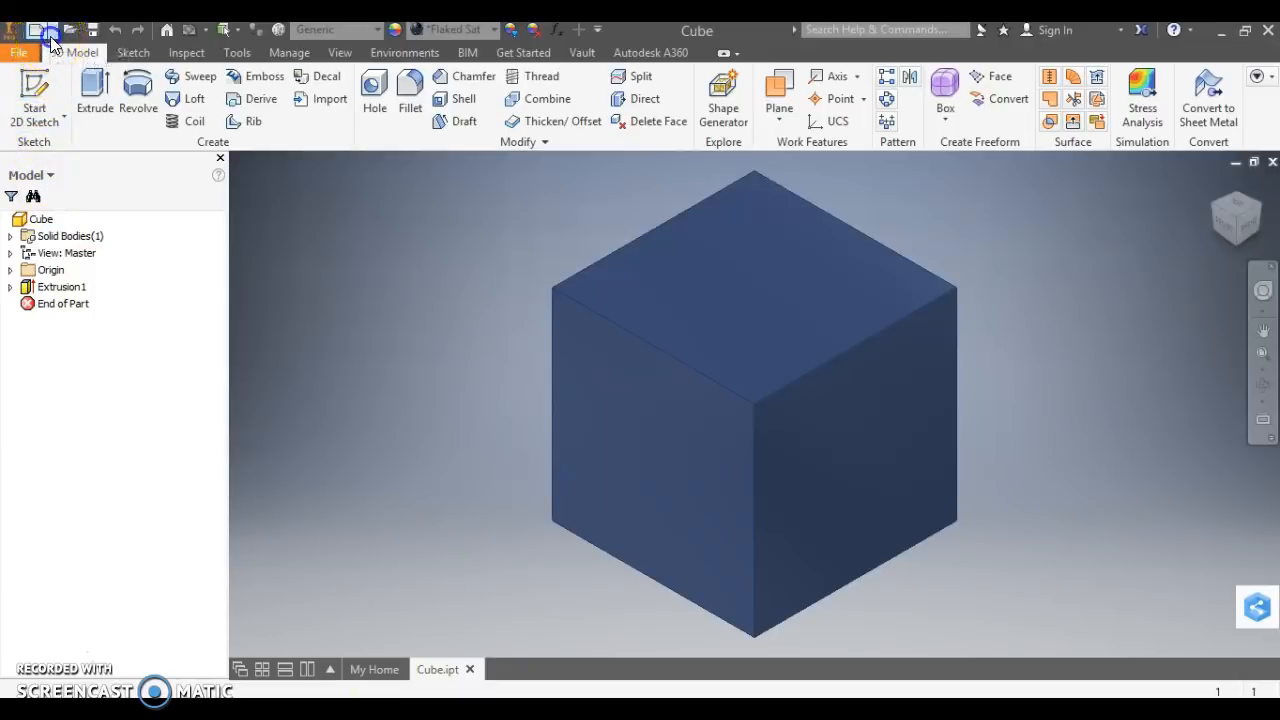
click(72, 132)
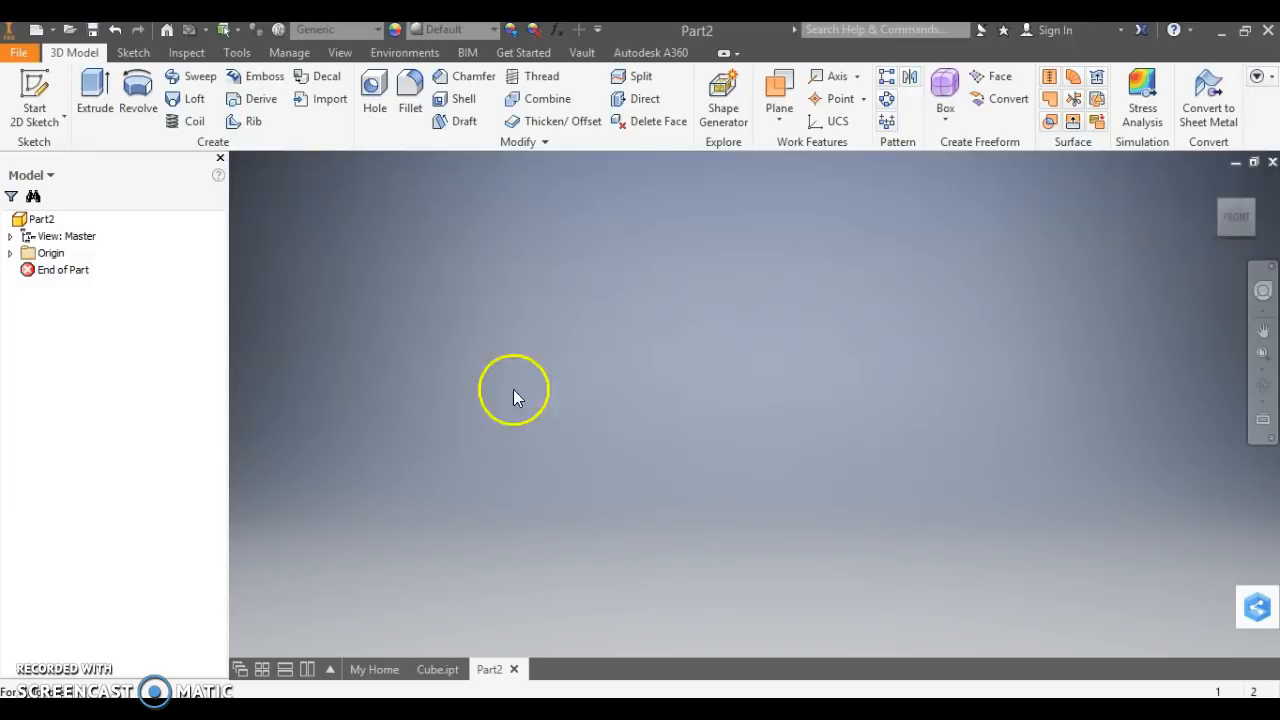
click(28, 105)
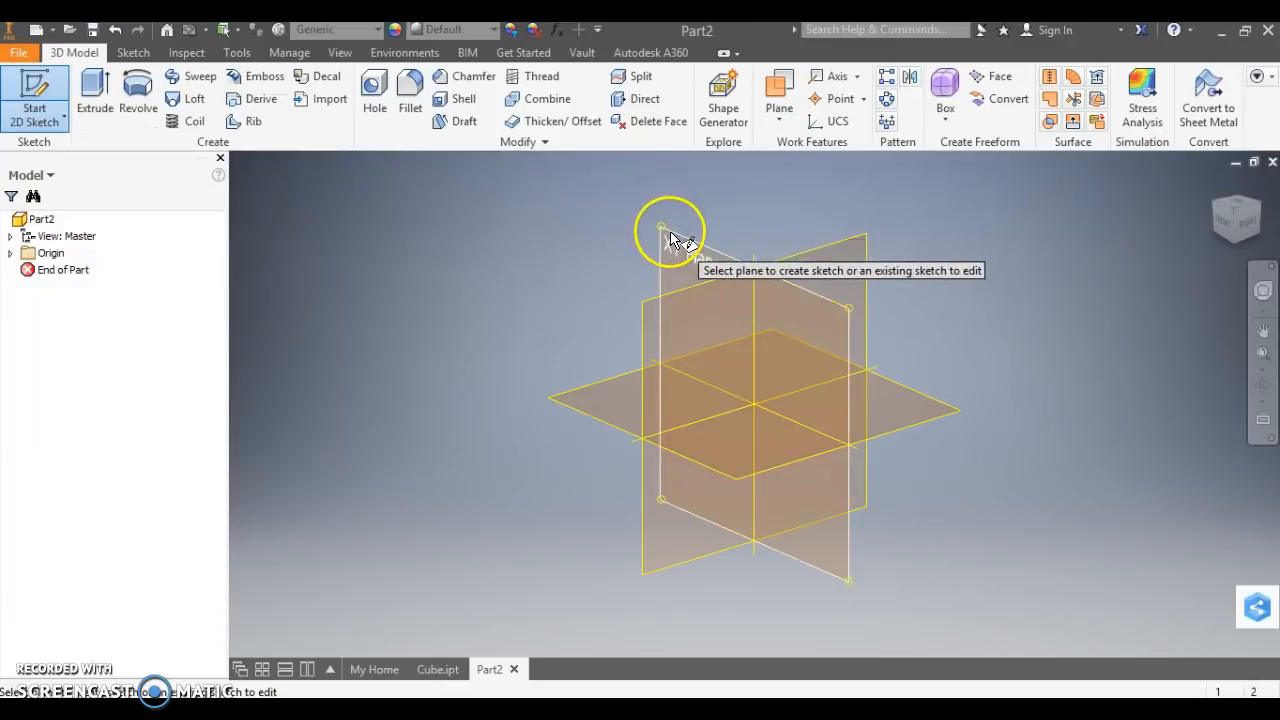
click(669, 232)
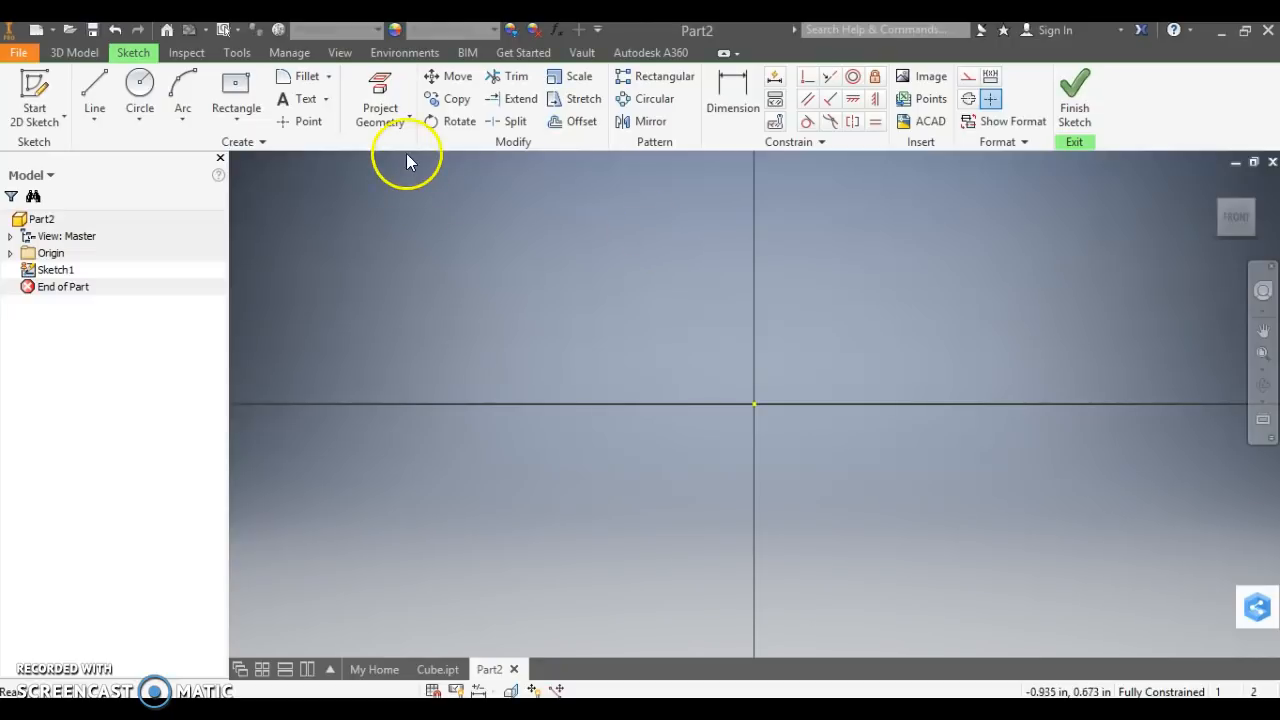
Draw a 1 in vertical line straight up from the origin and end the Line command without a second segment.
click(139, 120)
click(517, 366)
click(92, 119)
click(122, 150)
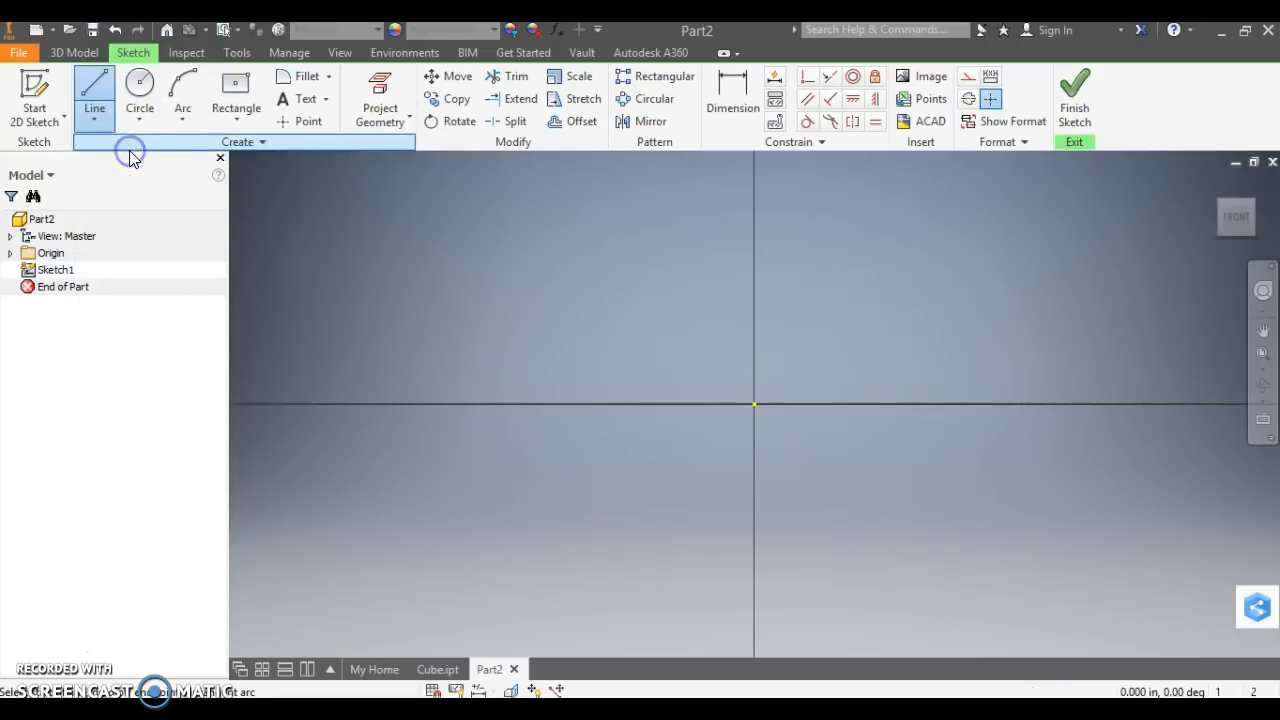
click(755, 403)
drag(755, 403, 754, 234)
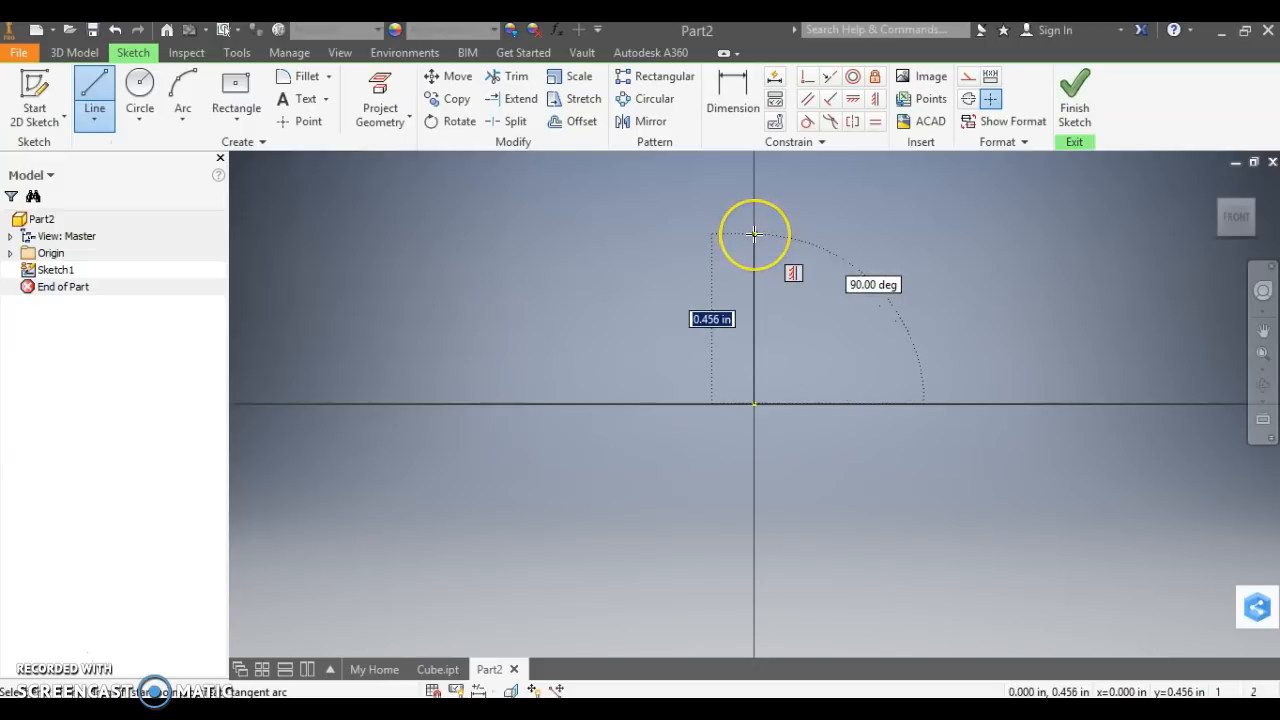
text(1)
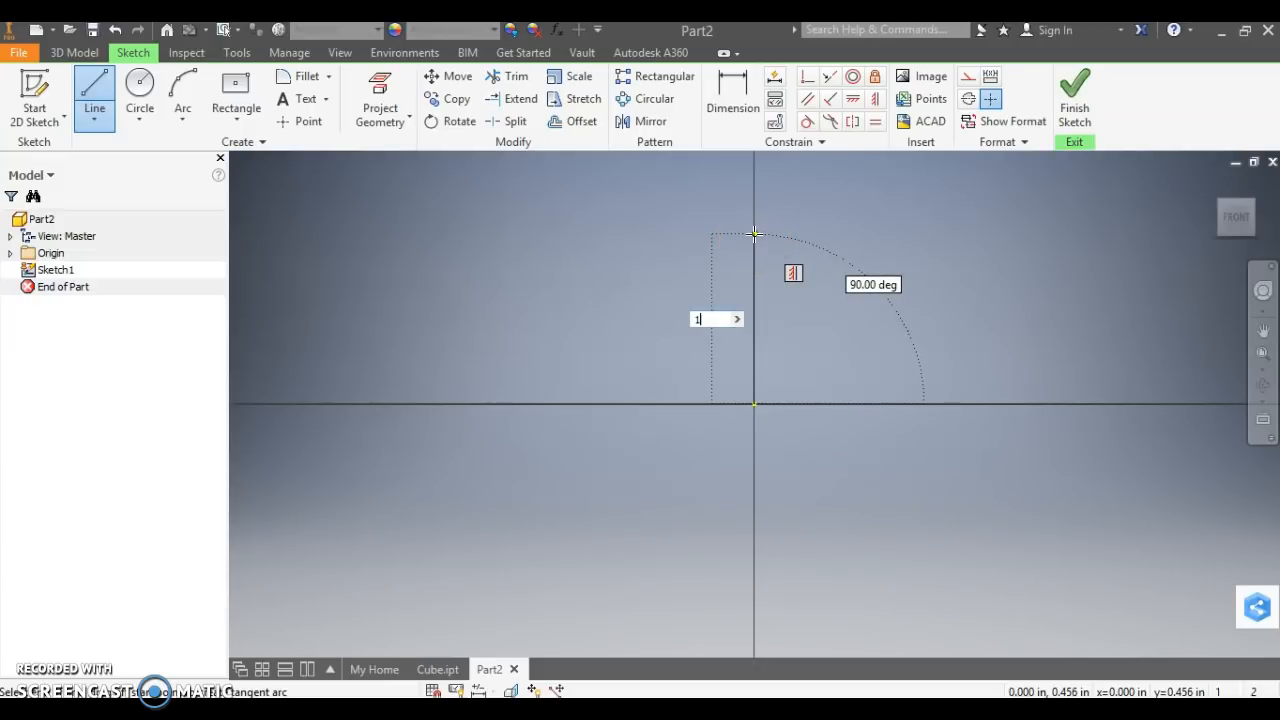
key(Return)
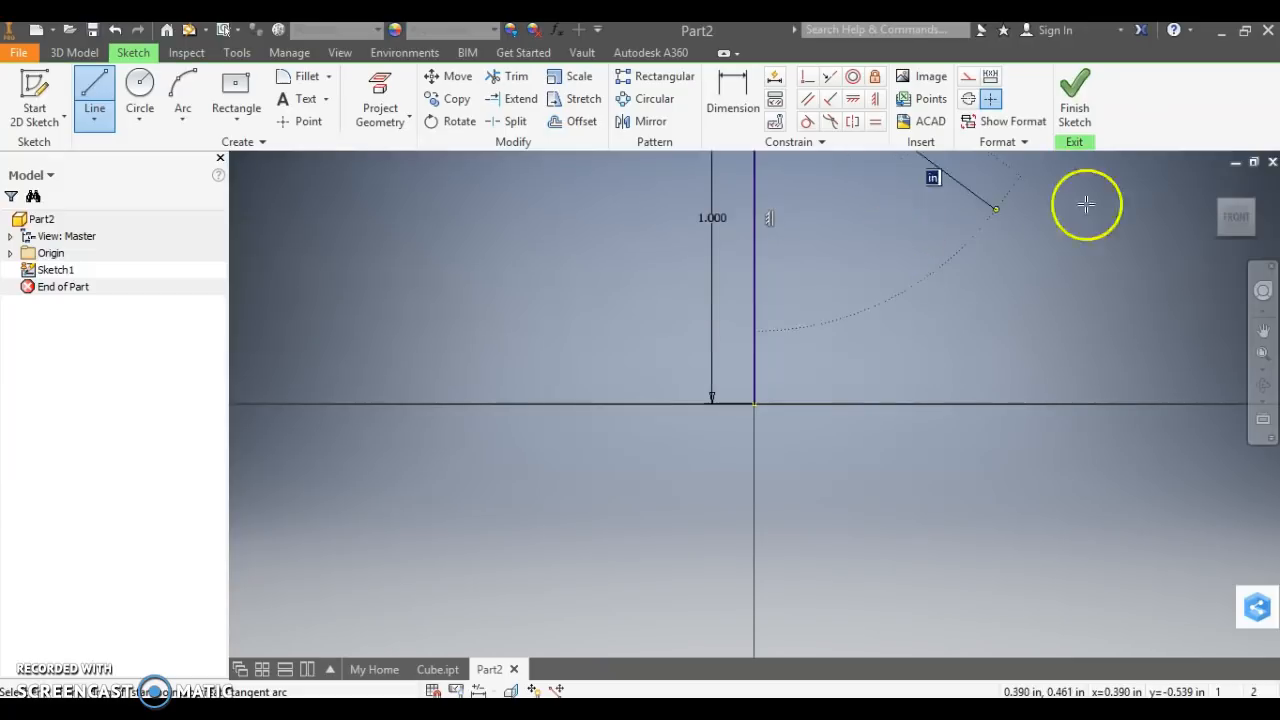
click(1240, 228)
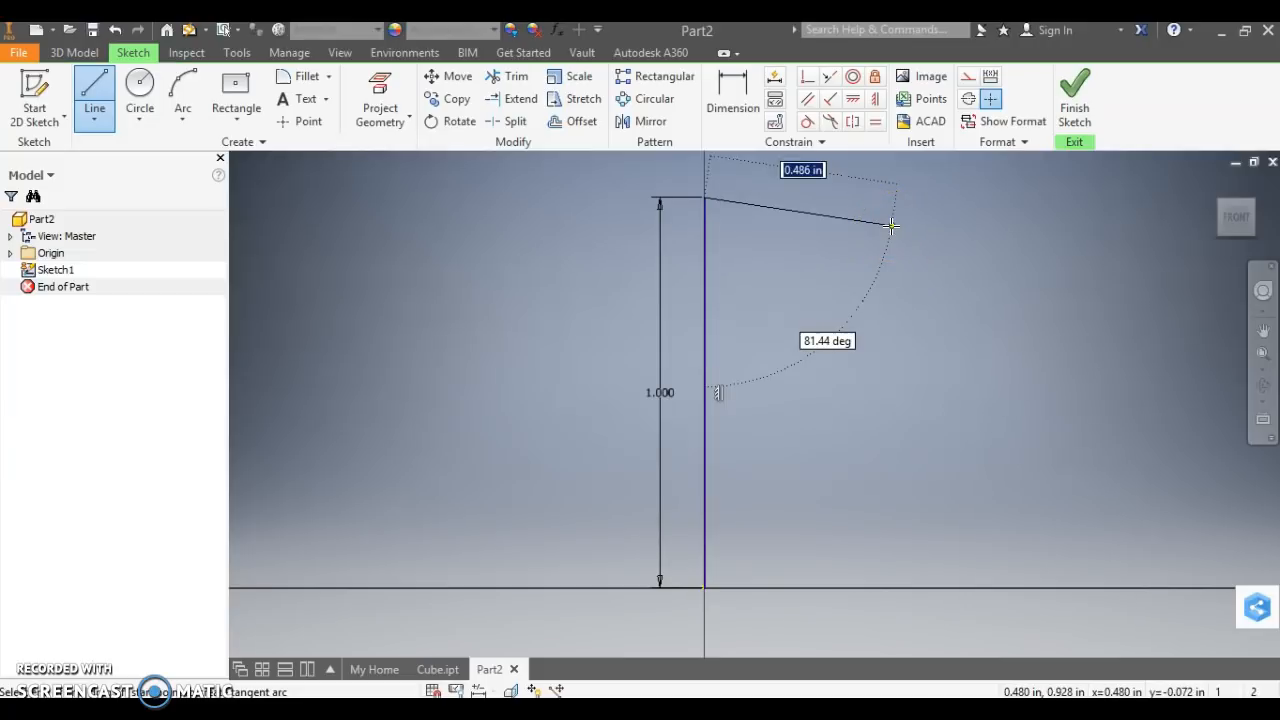
key(Escape)
click(709, 229)
click(343, 204)
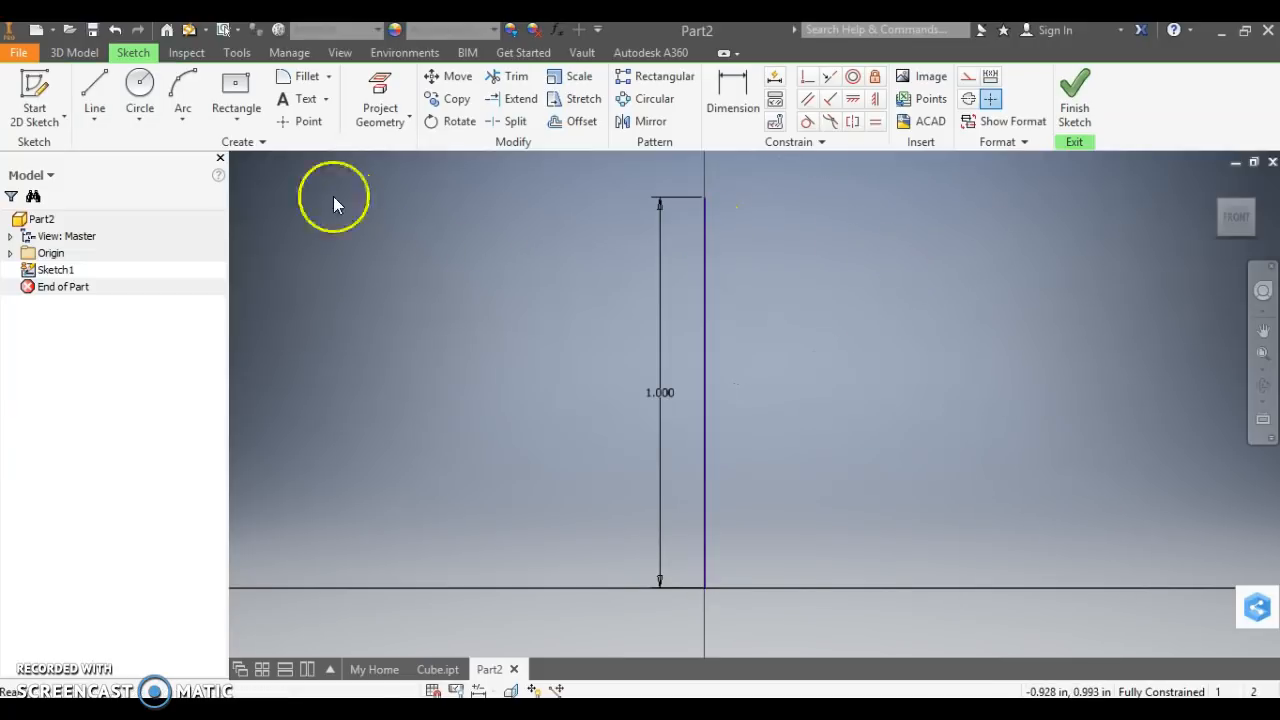
Draw a three-point arc with a 0.500 in radius between the vertical line's endpoints, closing a half circle, and finish the sketch.
click(183, 117)
click(250, 150)
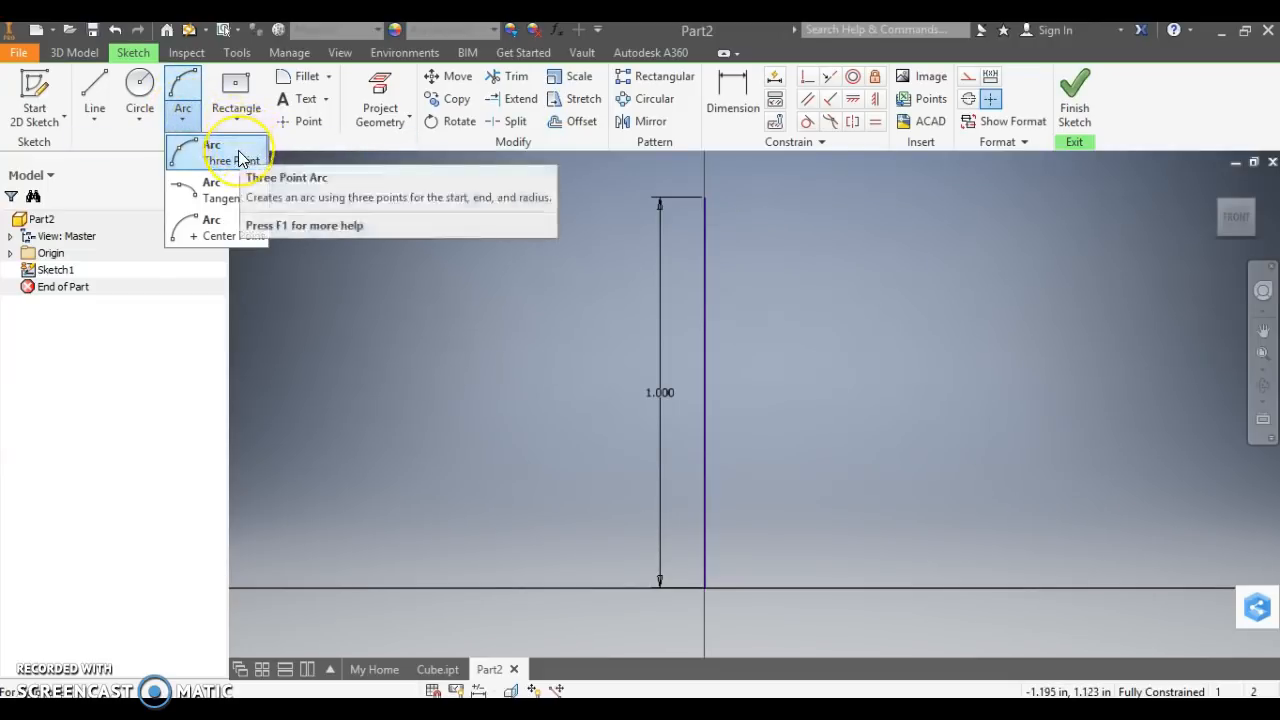
click(236, 153)
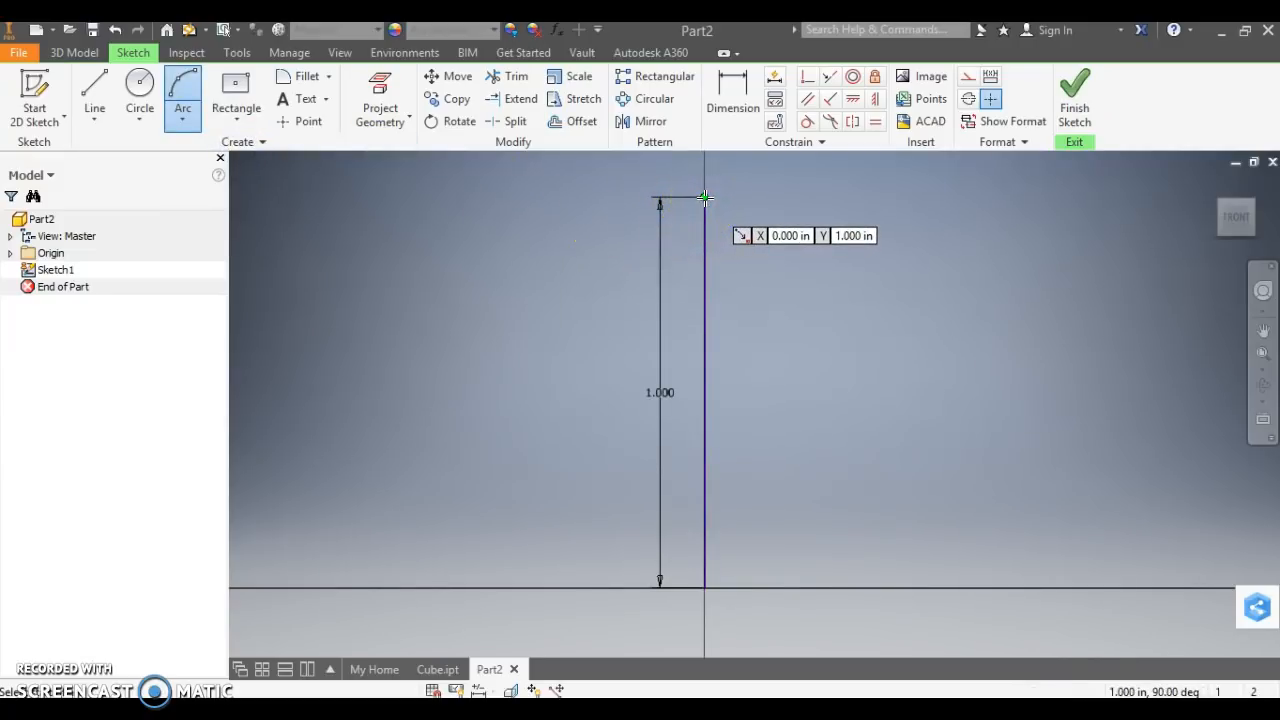
drag(704, 197, 707, 591)
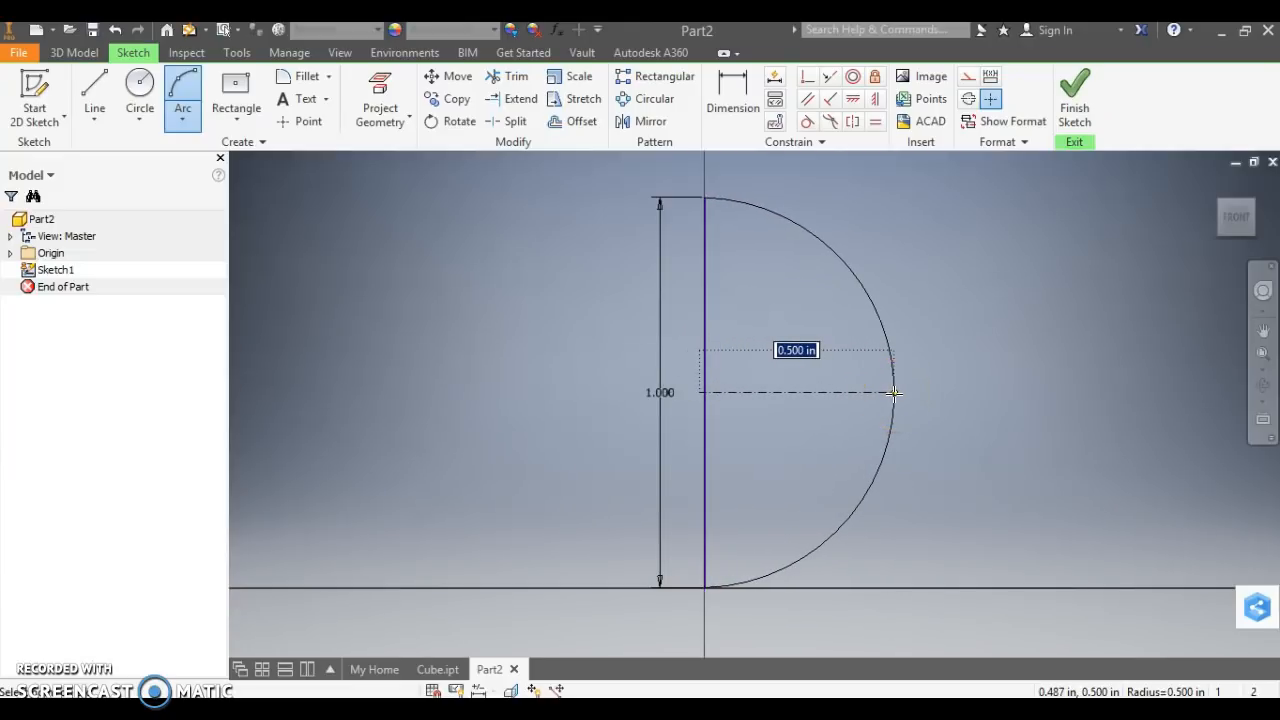
click(893, 393)
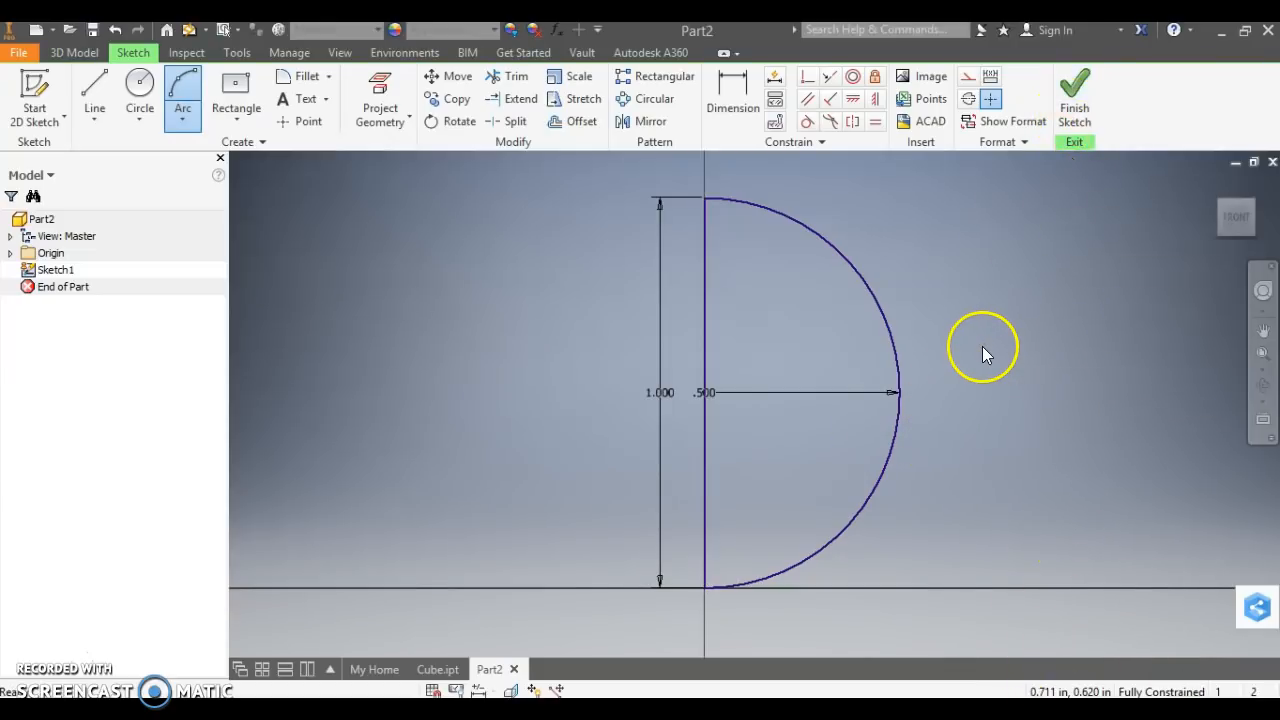
key(Escape)
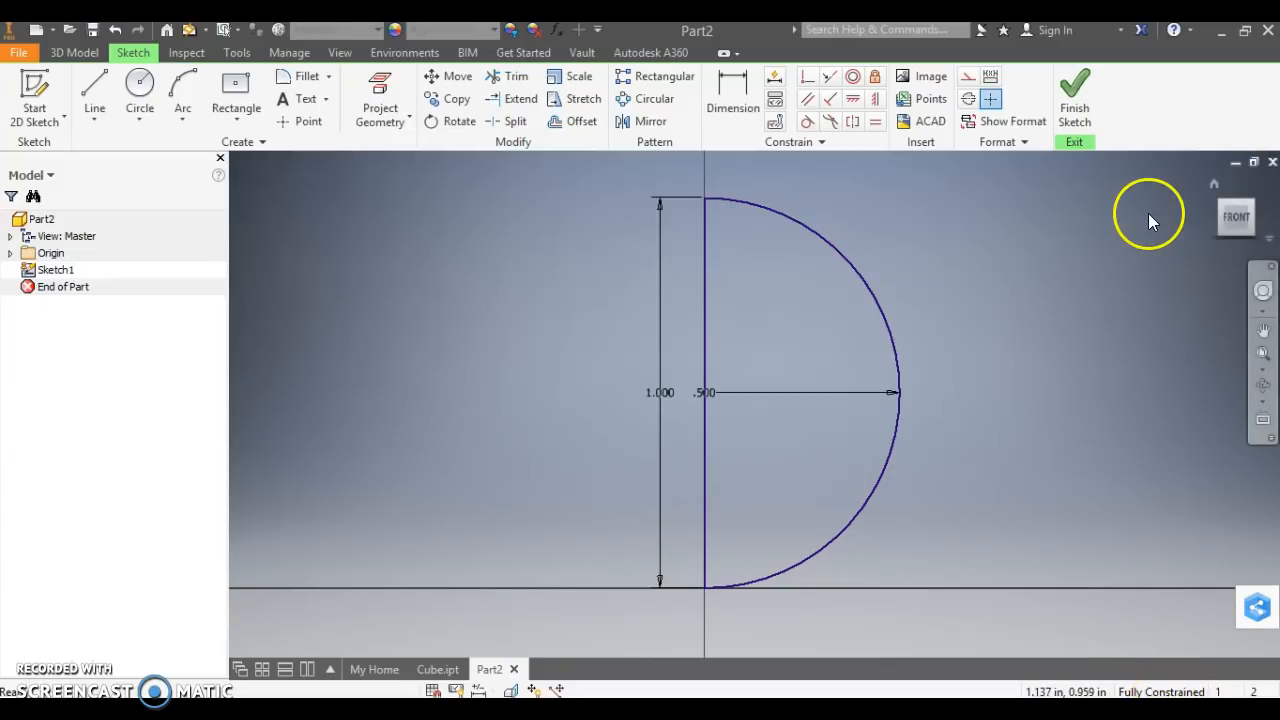
right_click(1078, 96)
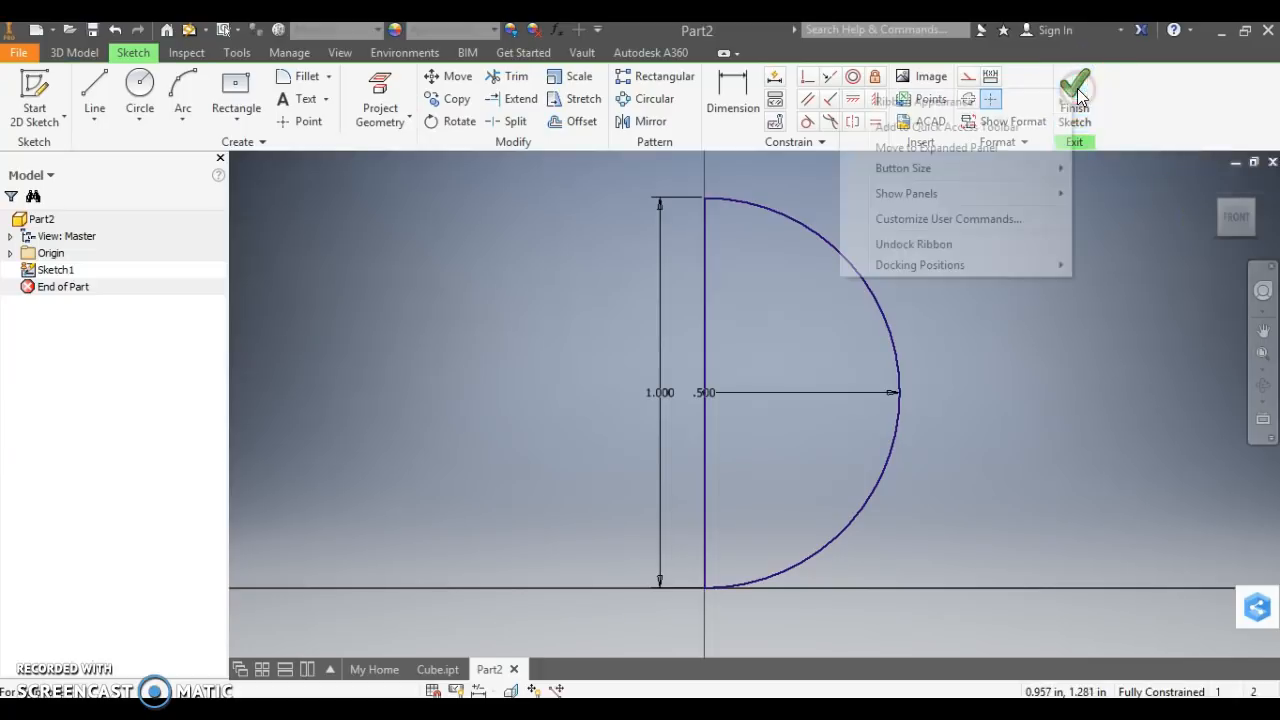
click(1136, 254)
click(1076, 100)
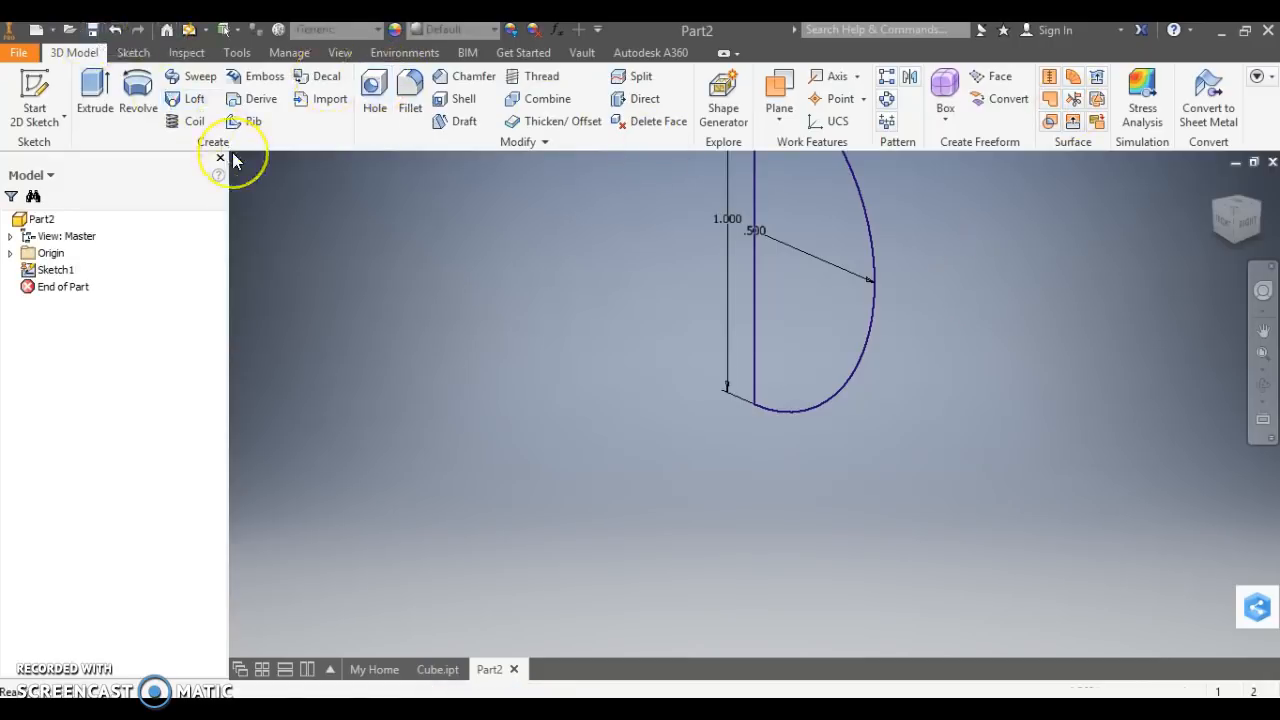
click(1240, 215)
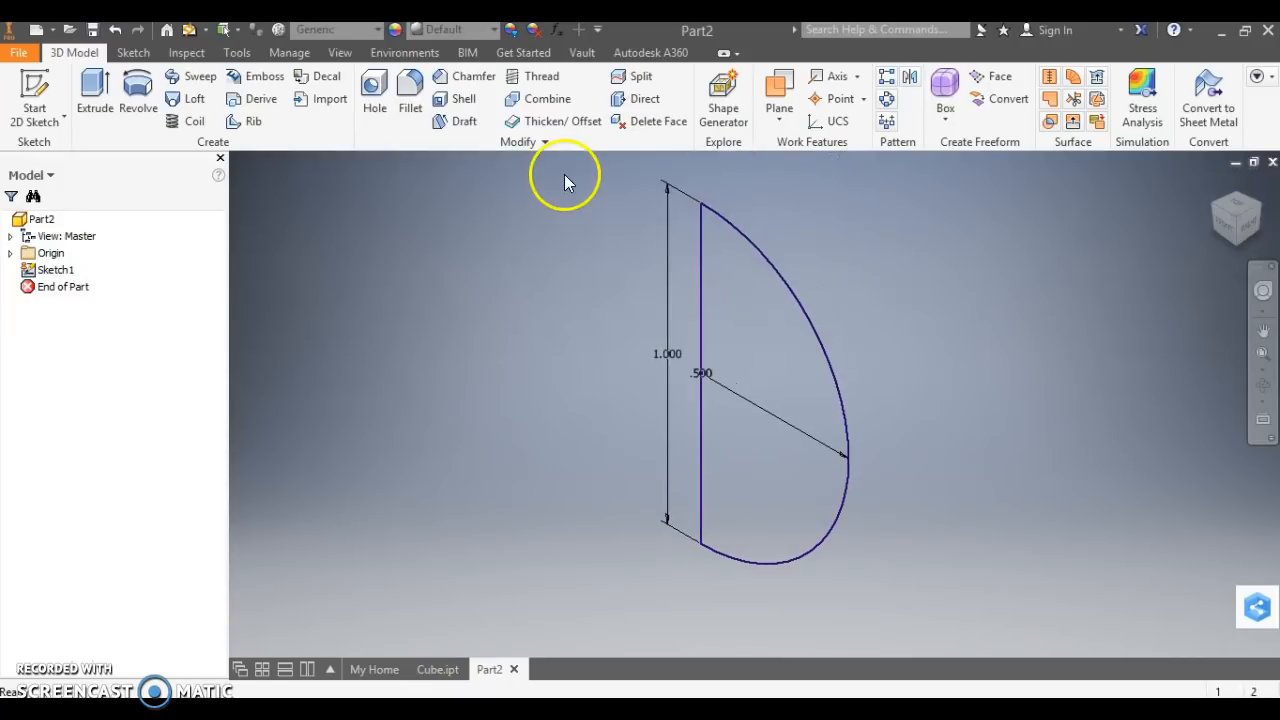
Revolve the half-circle profile fully around its vertical line as a solid and apply an Inventor Material Library appearance to the sphere.
click(142, 100)
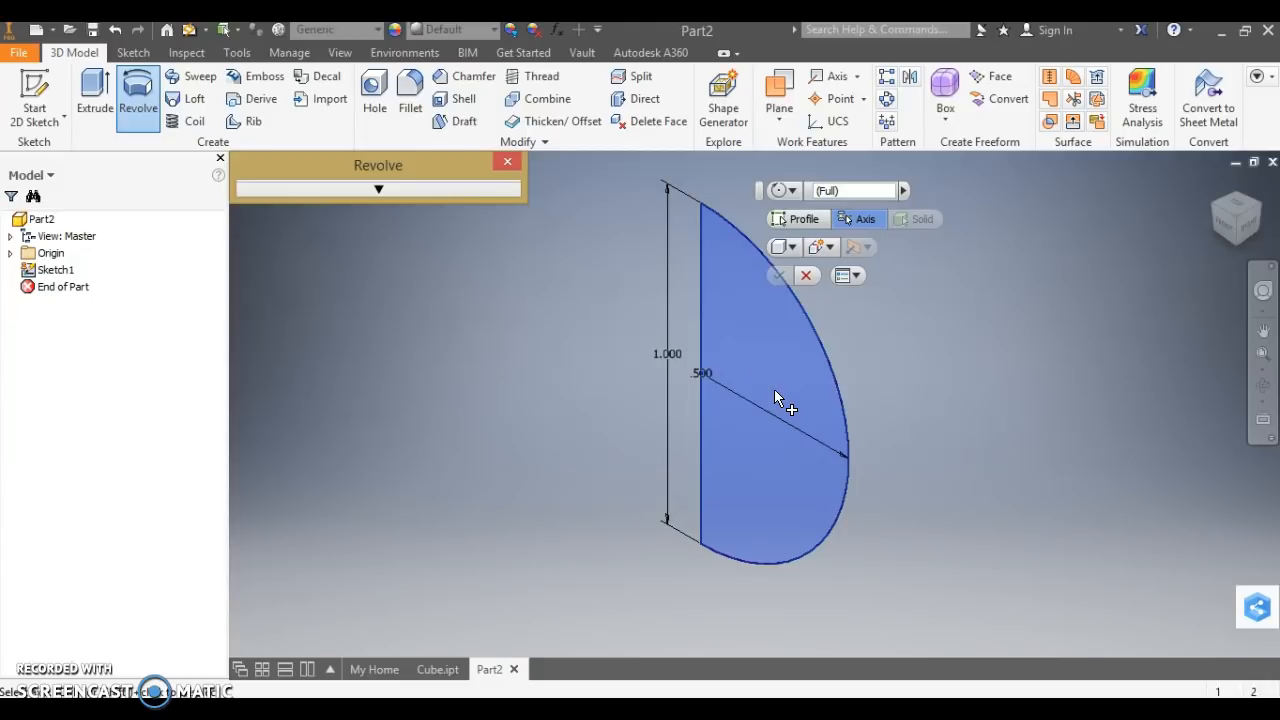
click(703, 428)
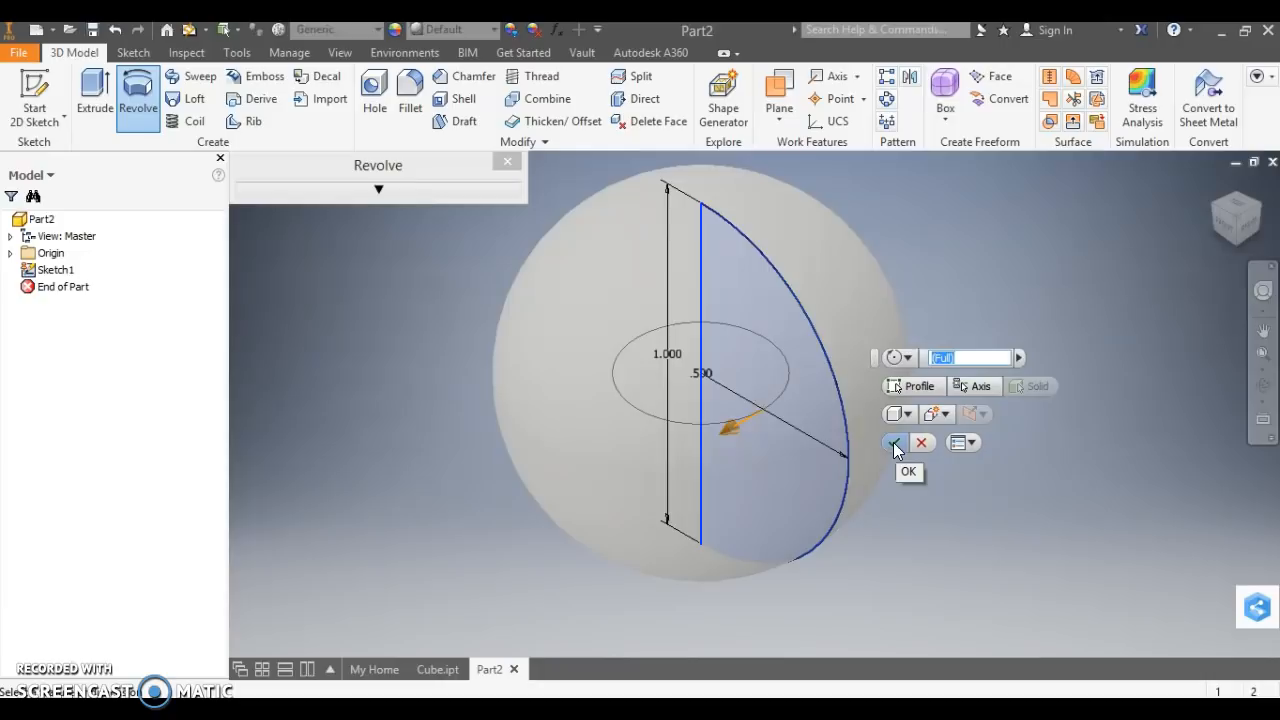
click(442, 196)
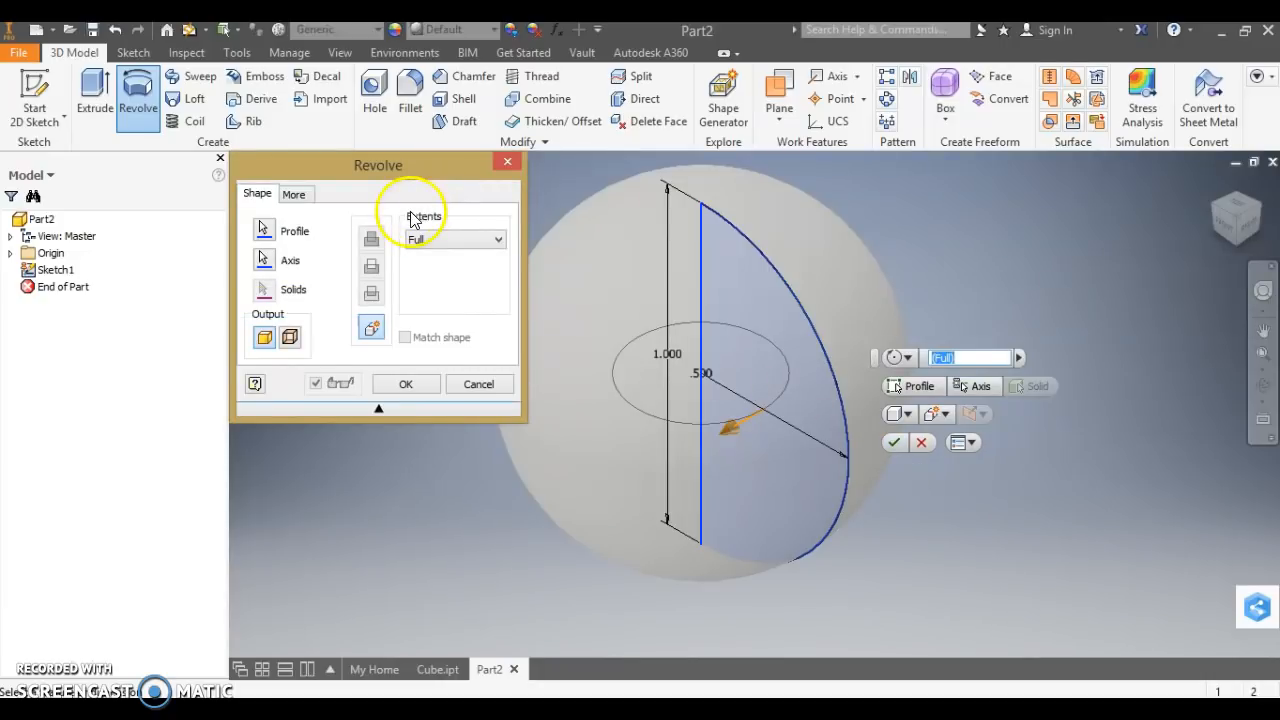
click(406, 386)
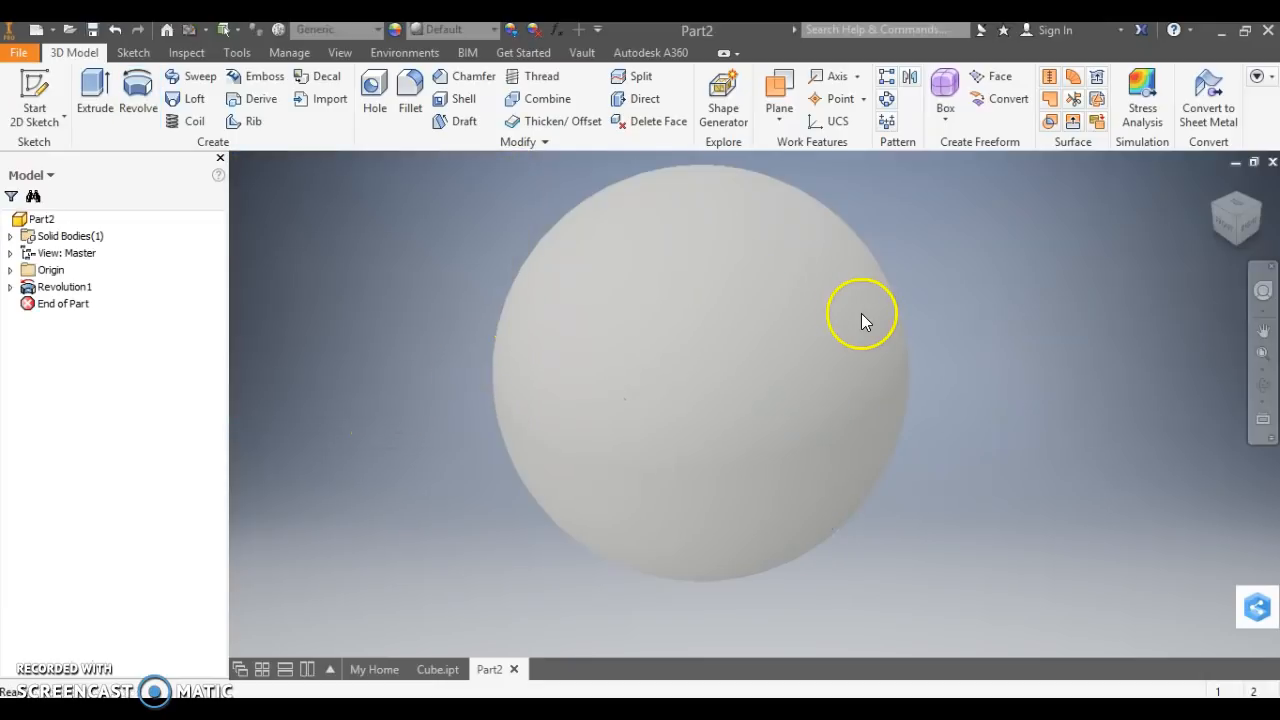
click(495, 30)
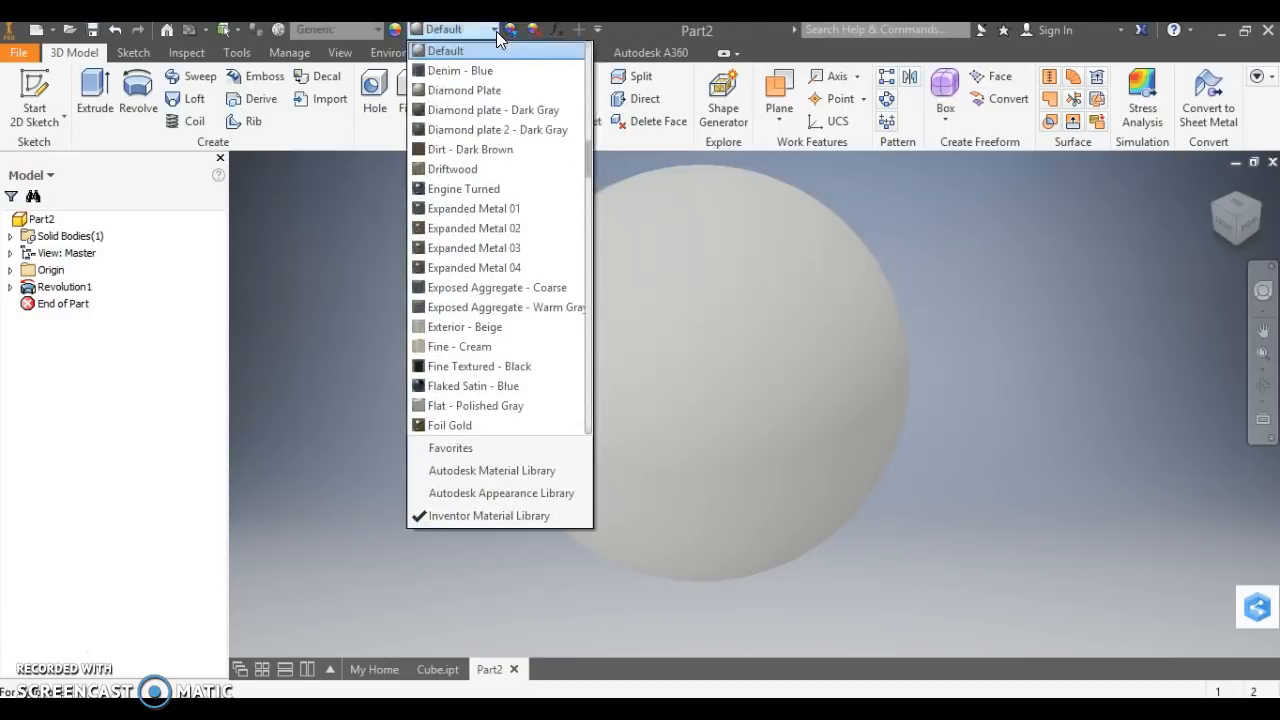
click(463, 135)
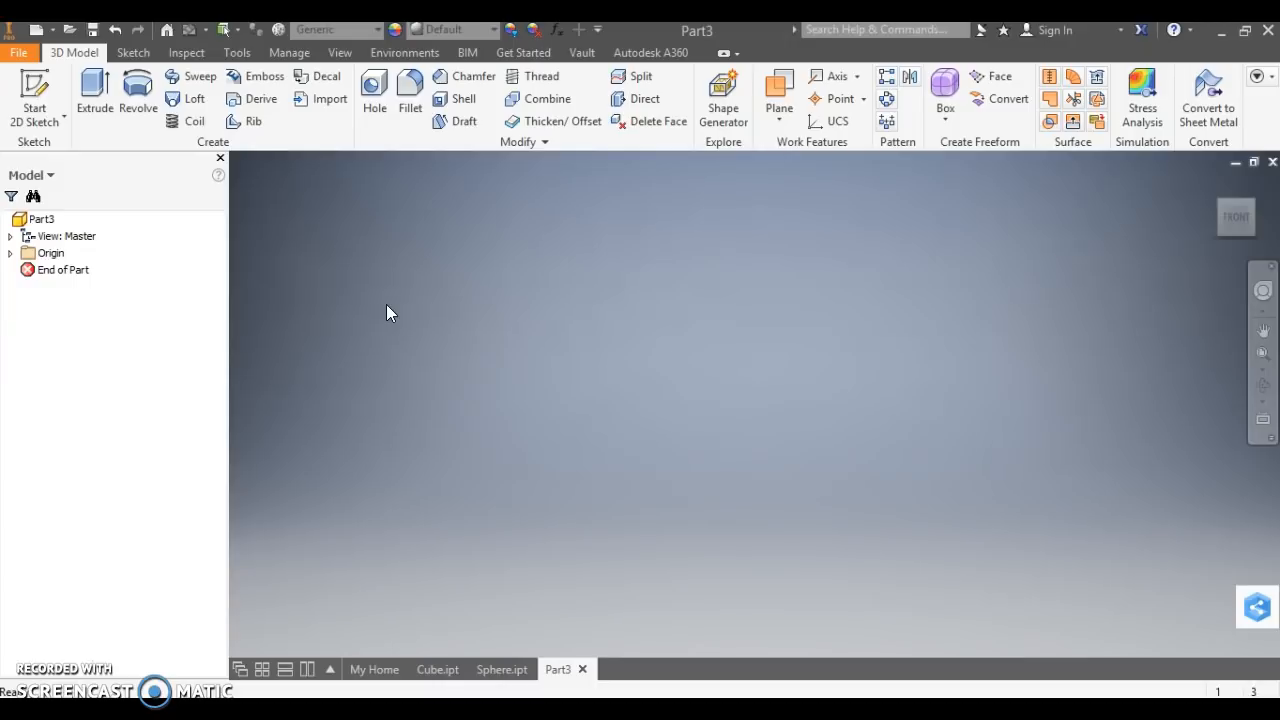
Start a 2D sketch on the horizontal XZ plane of the new empty part.
click(135, 52)
click(36, 88)
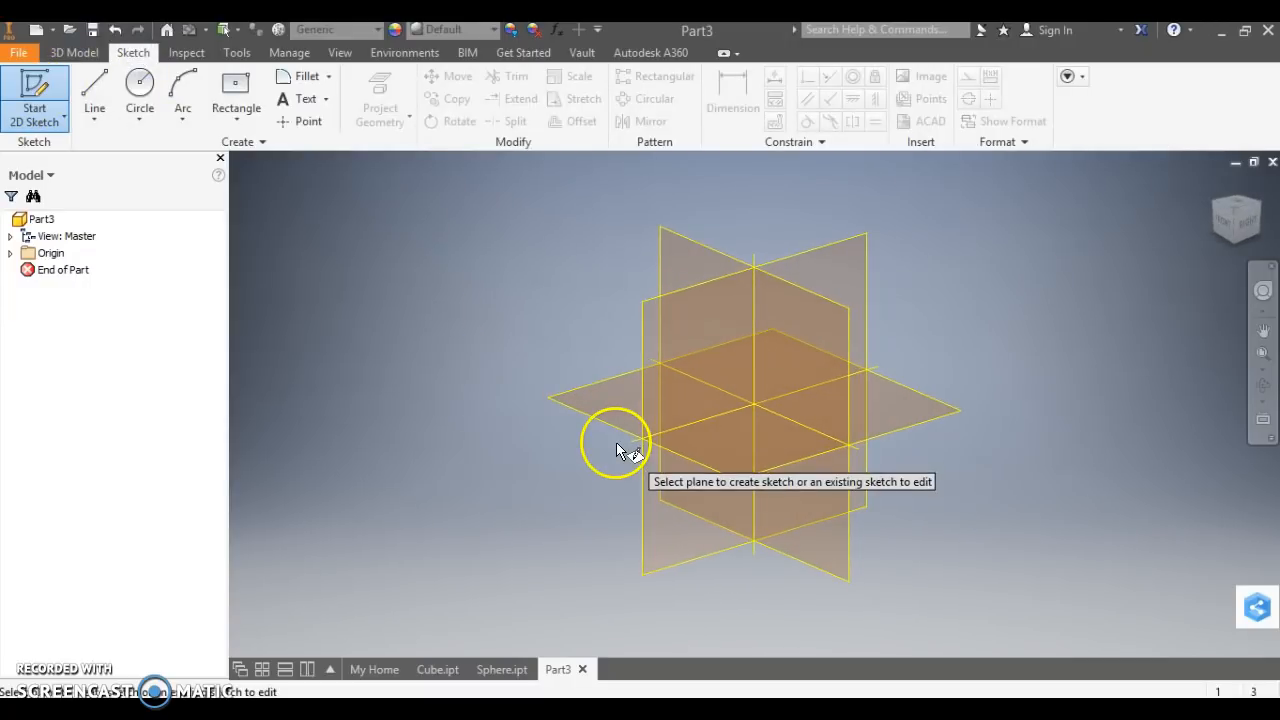
click(605, 418)
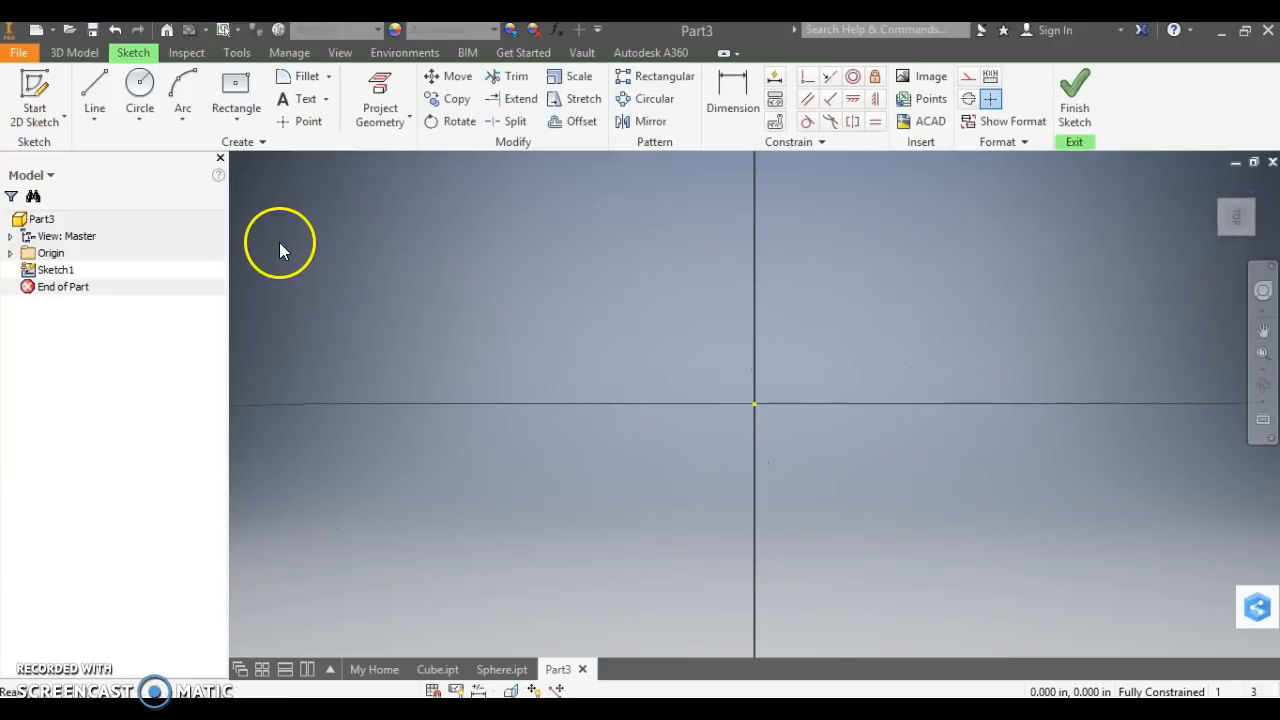
Draw a center-point circle with a 1 in diameter at the origin and finish the sketch.
click(145, 115)
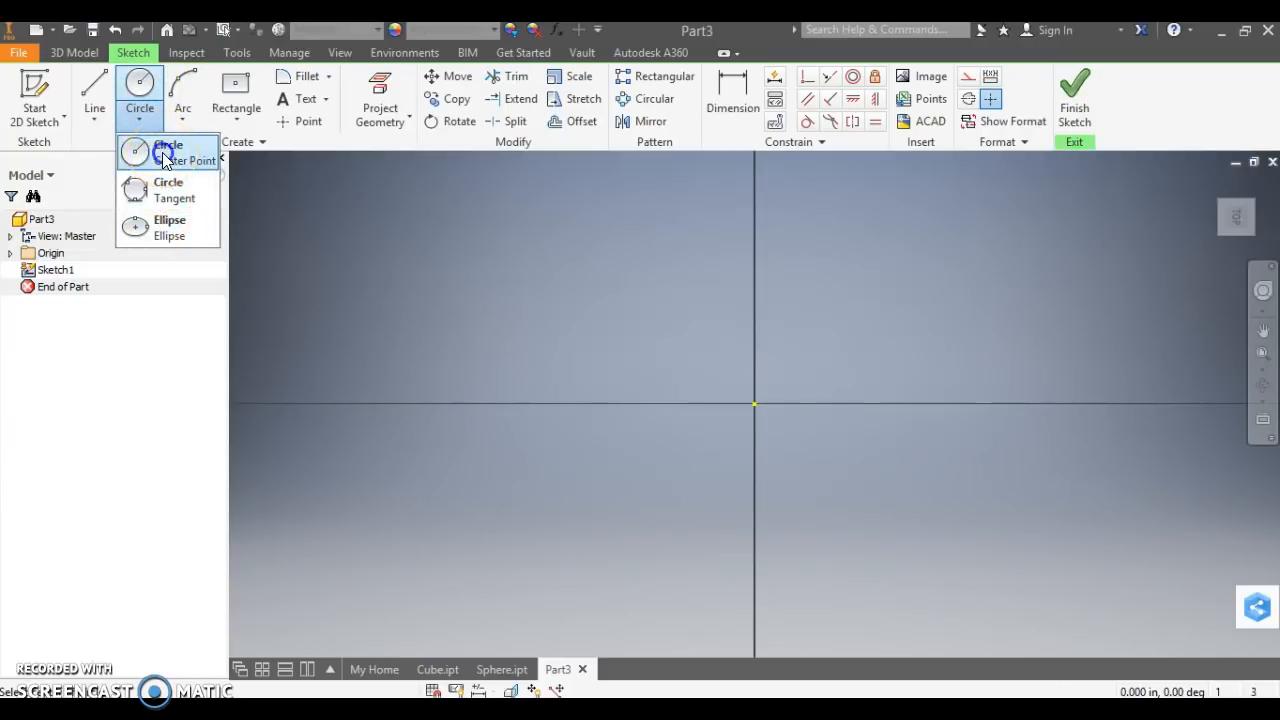
click(165, 158)
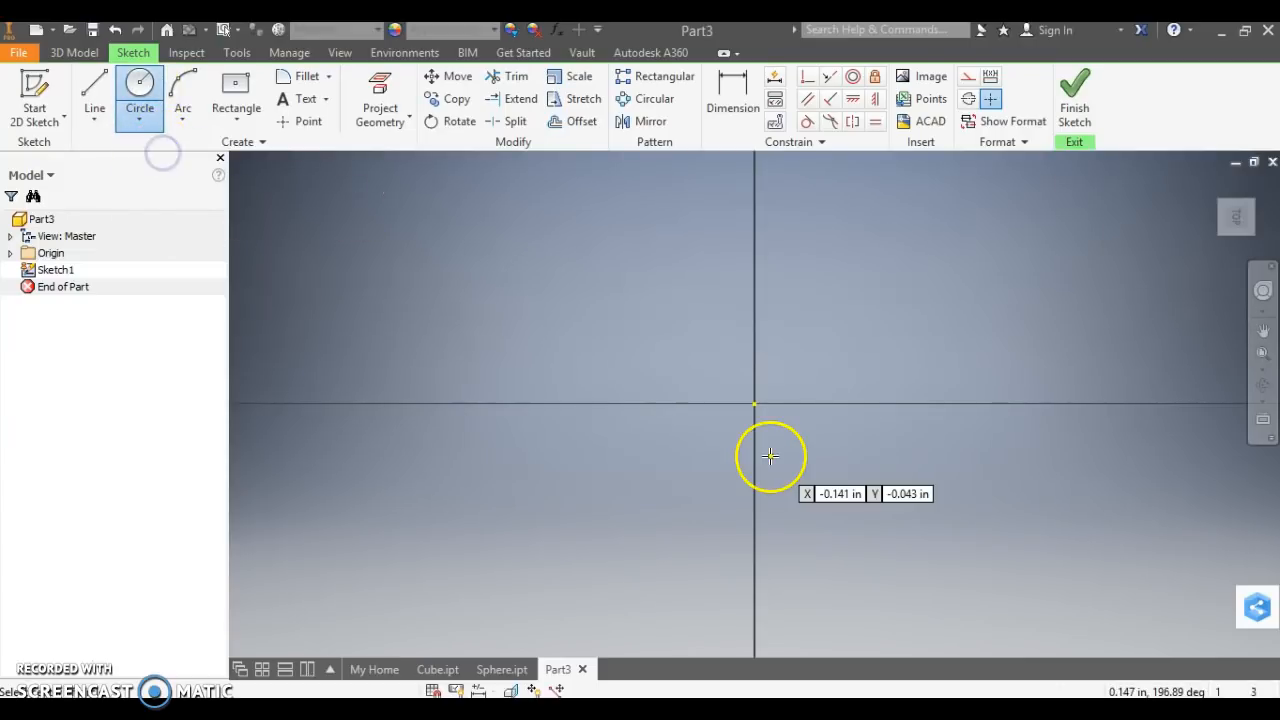
click(755, 405)
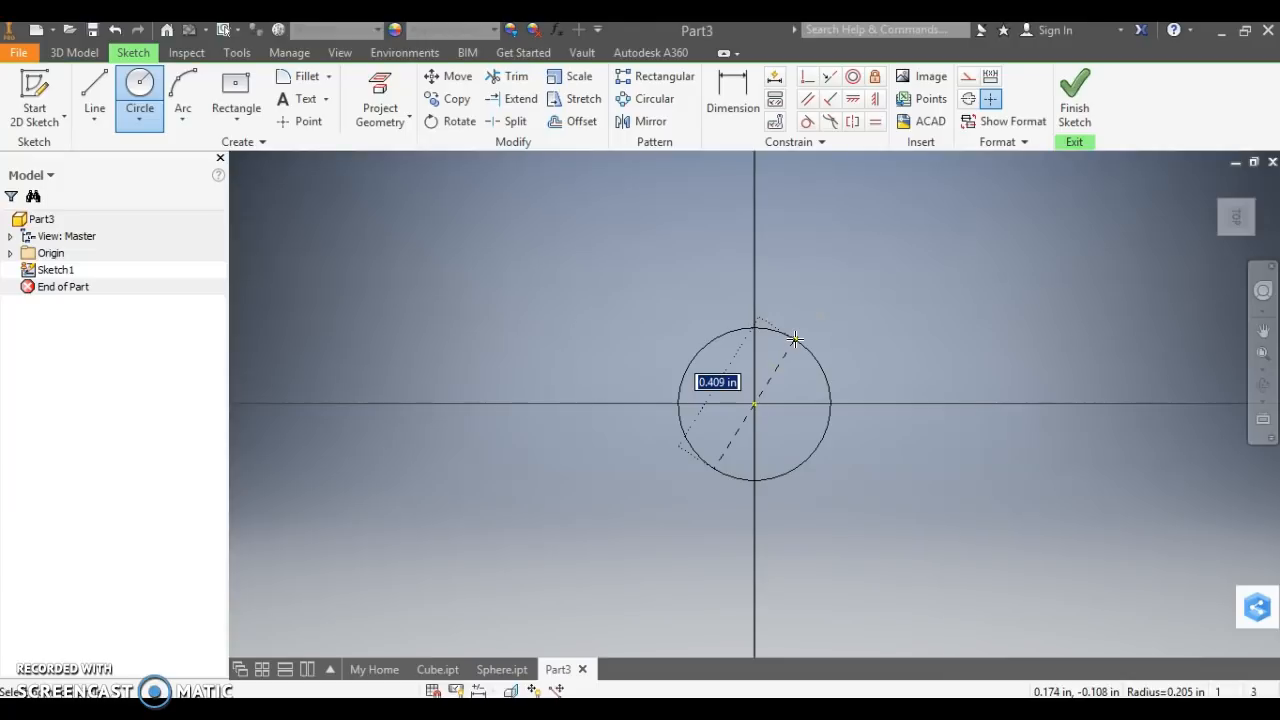
text(1)
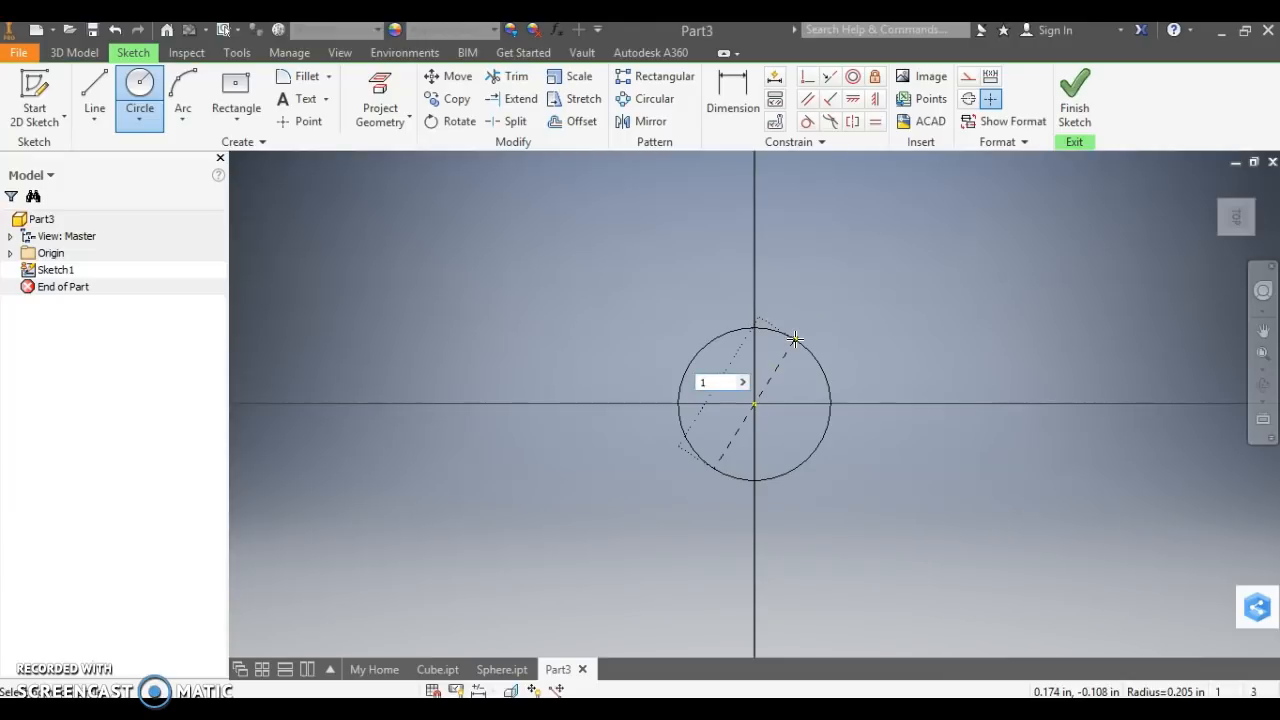
key(Return)
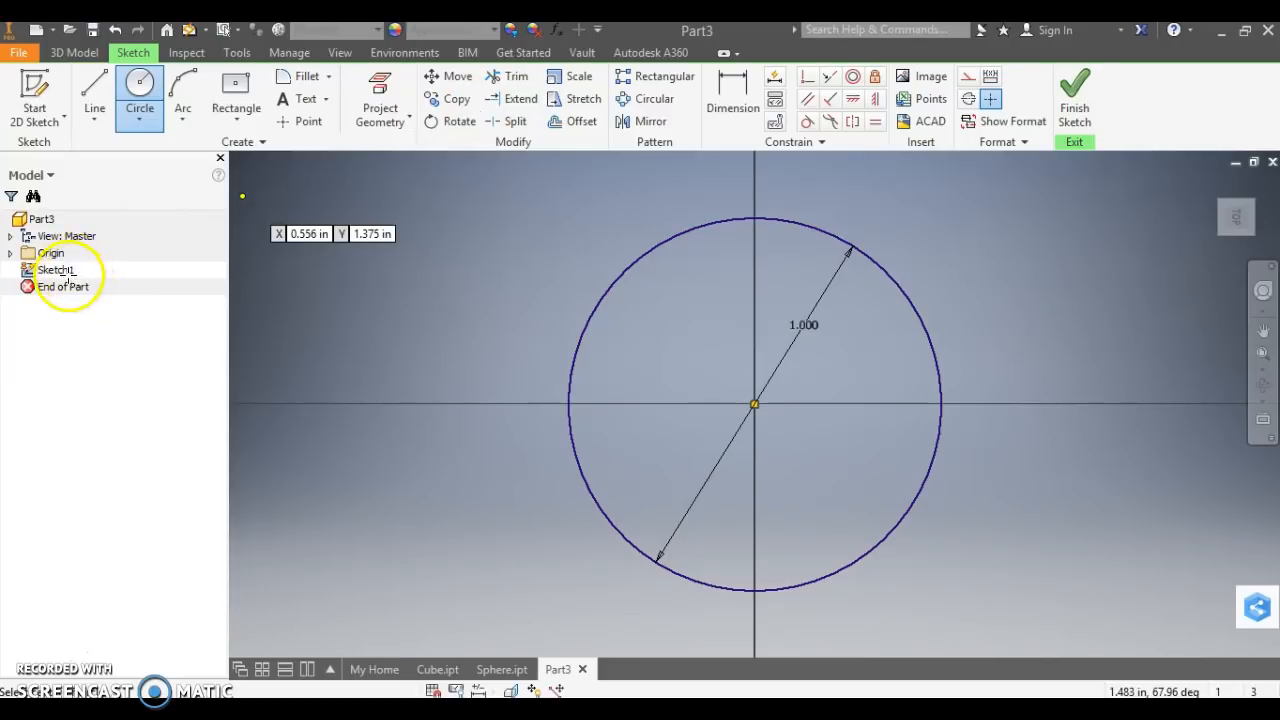
click(1076, 108)
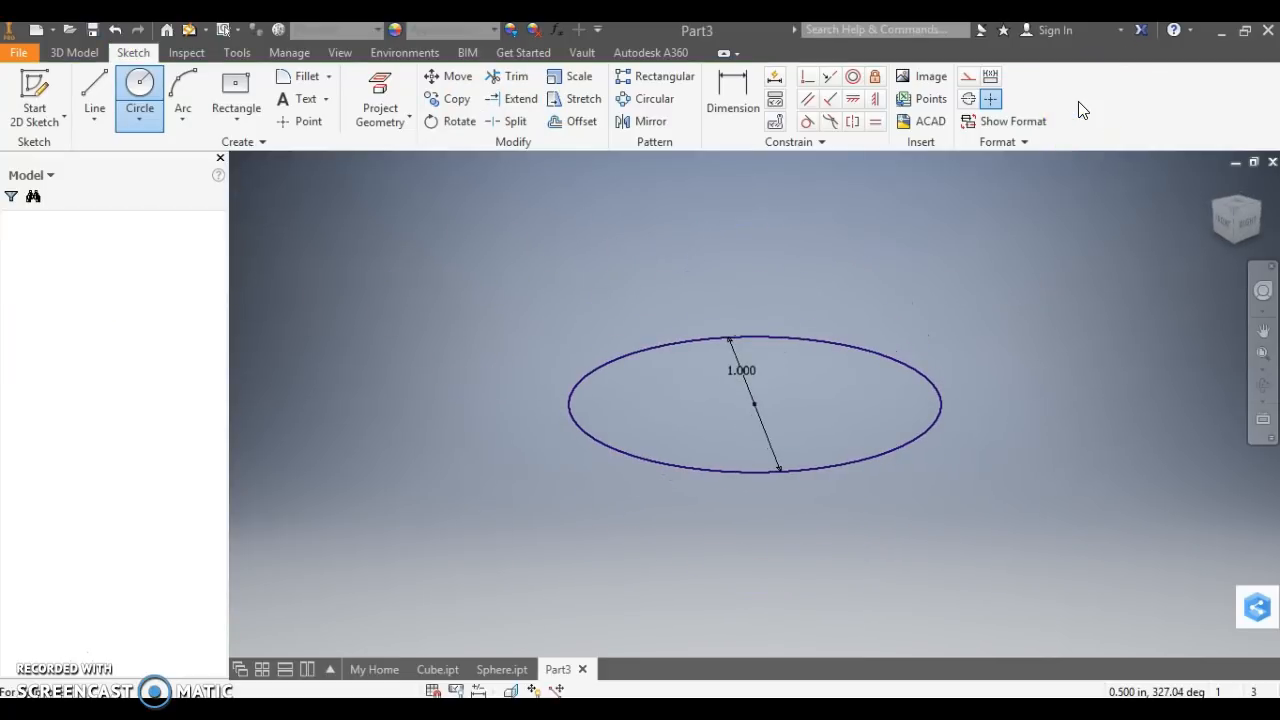
Create a new 2D sketch on a work plane offset 1 in above the XZ plane.
click(30, 90)
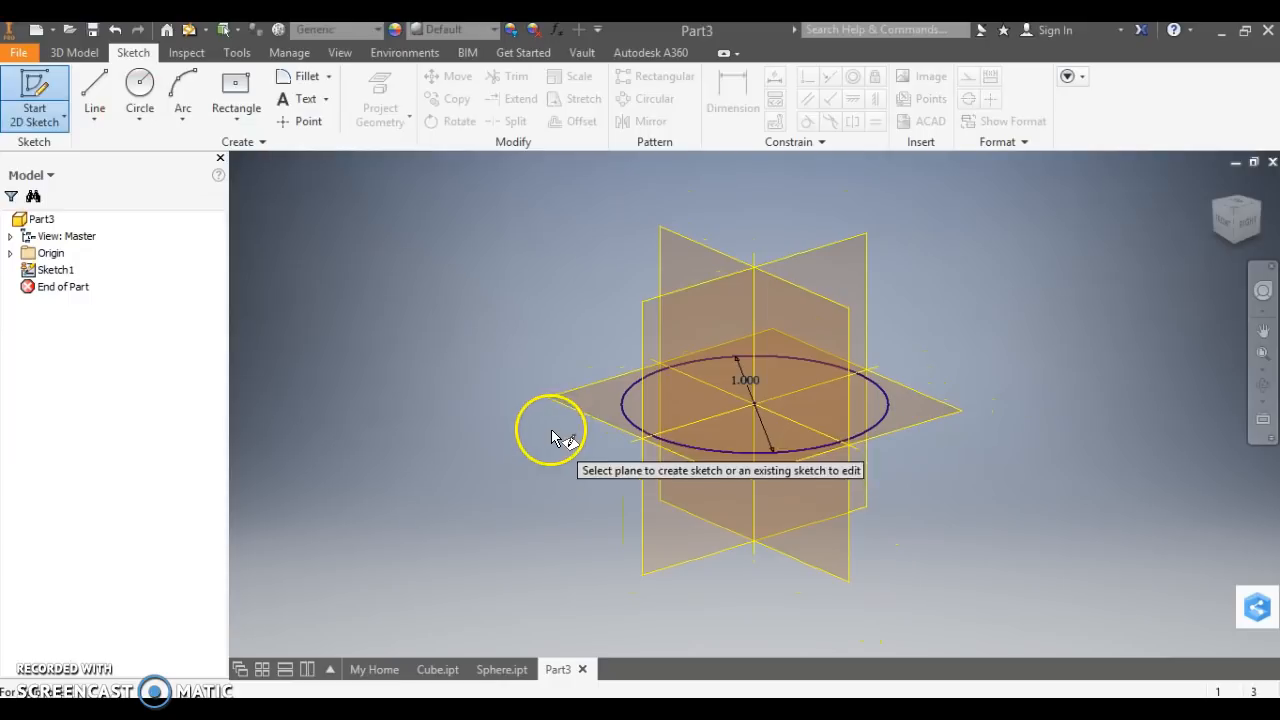
click(576, 414)
drag(576, 414, 585, 270)
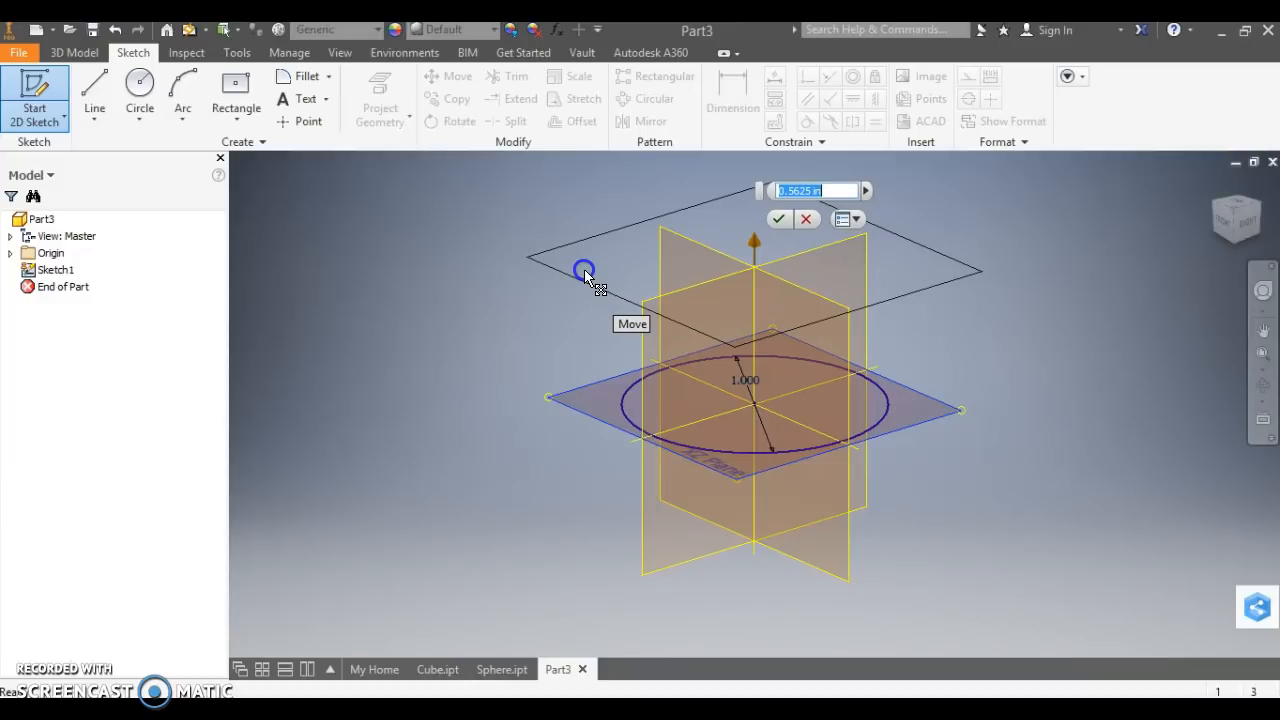
drag(584, 269, 587, 199)
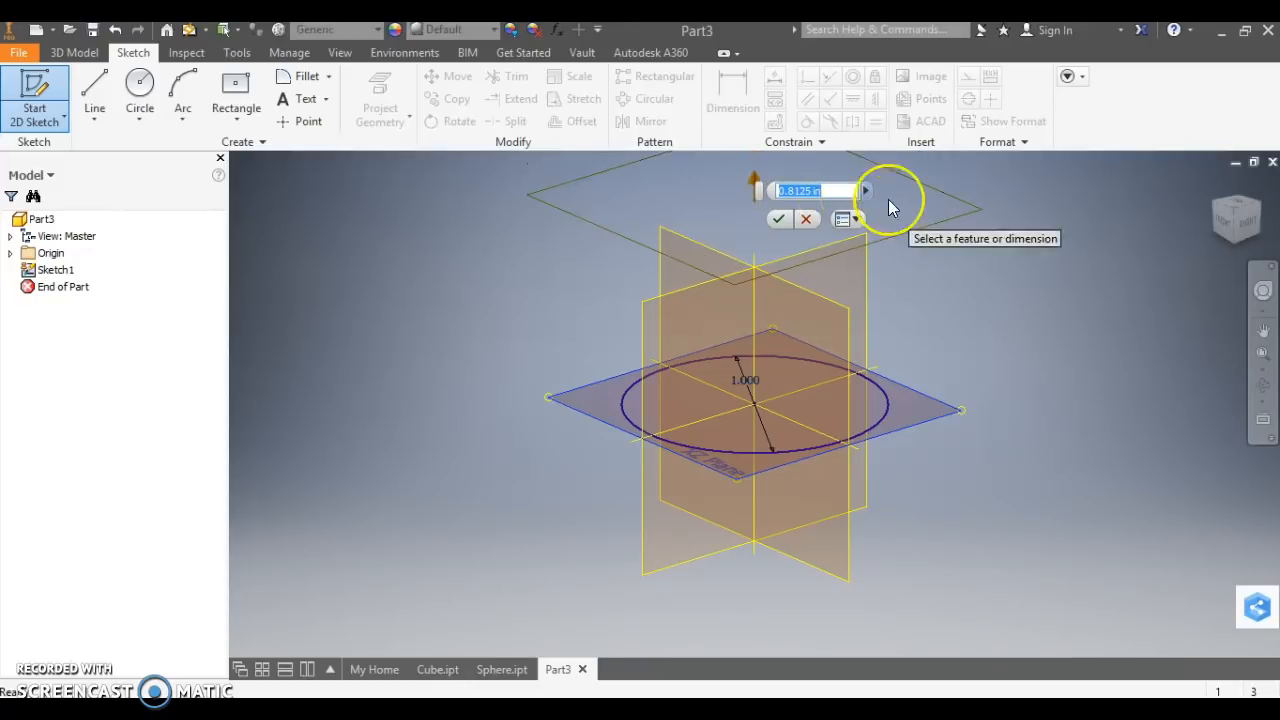
text(1)
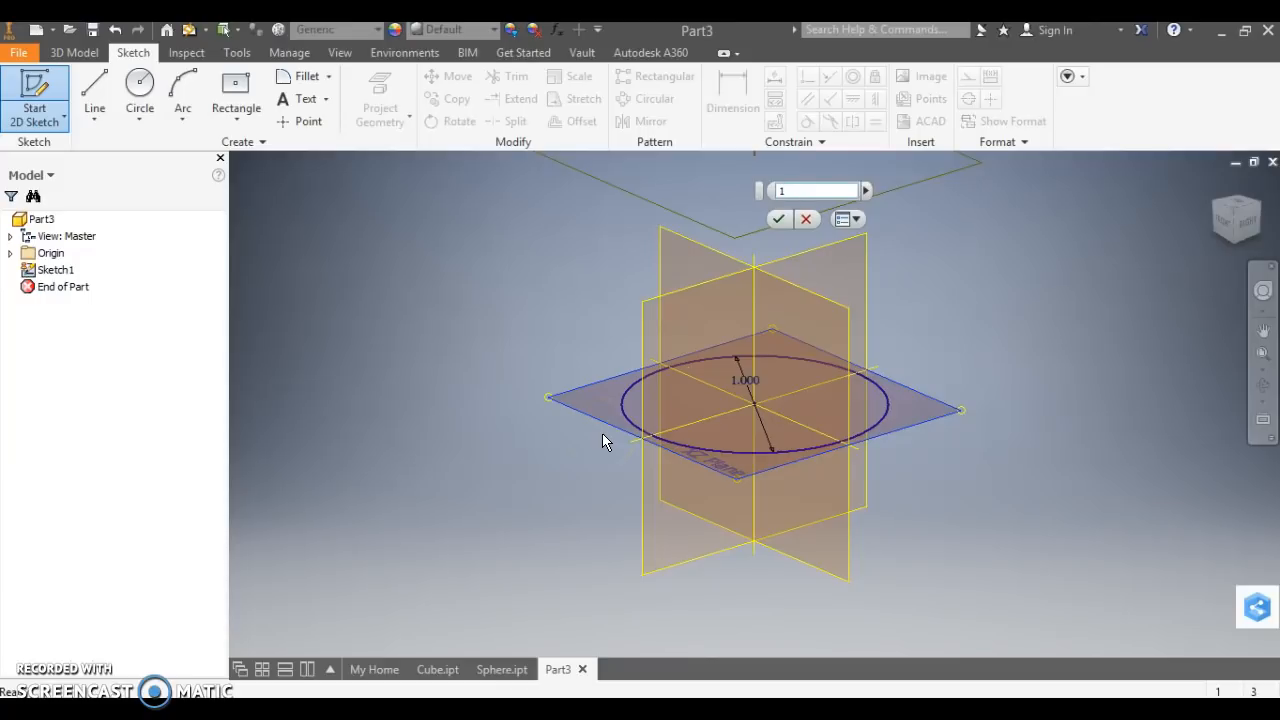
key(Return)
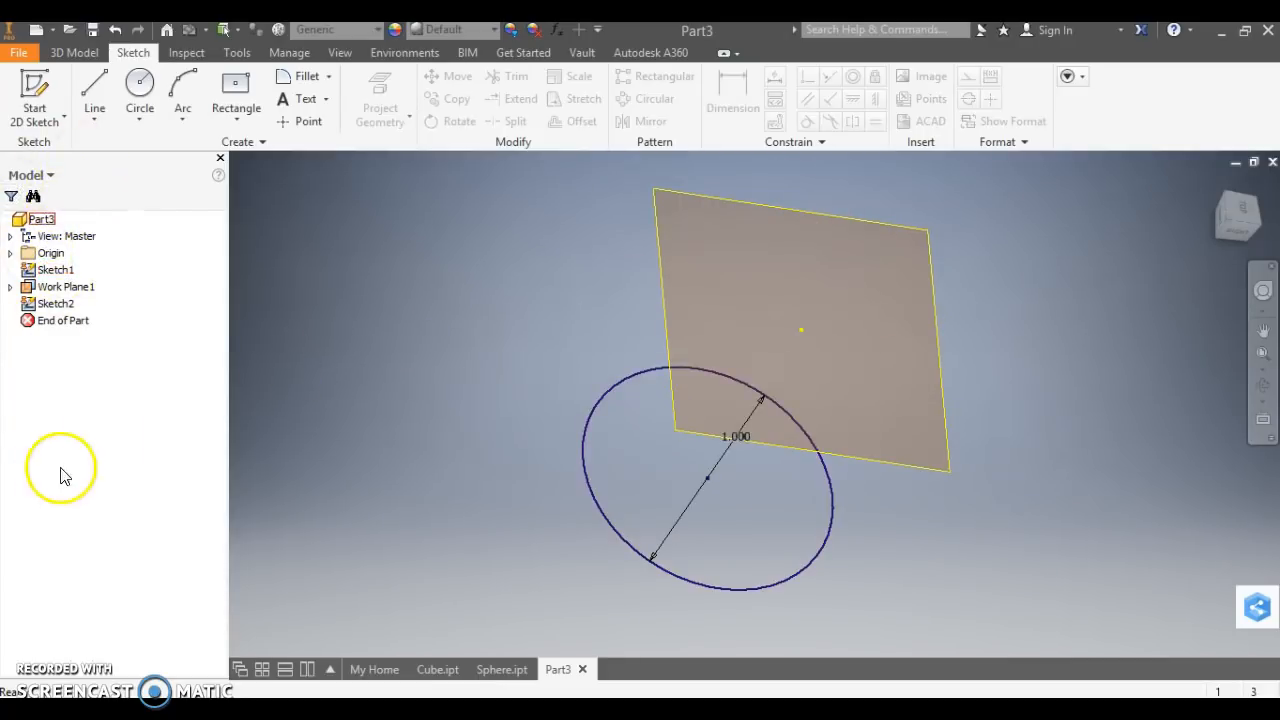
Examine the offset work plane and the center point of its sketch relative to the circle from several view angles.
click(62, 305)
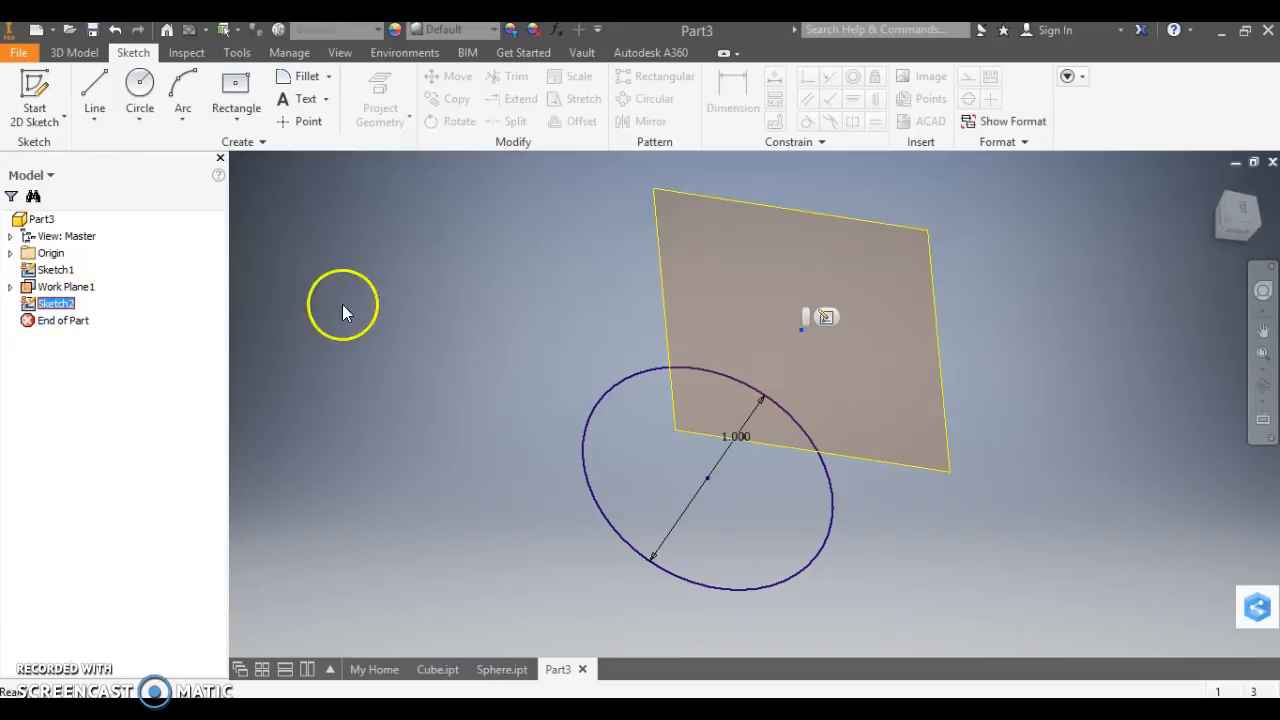
click(519, 283)
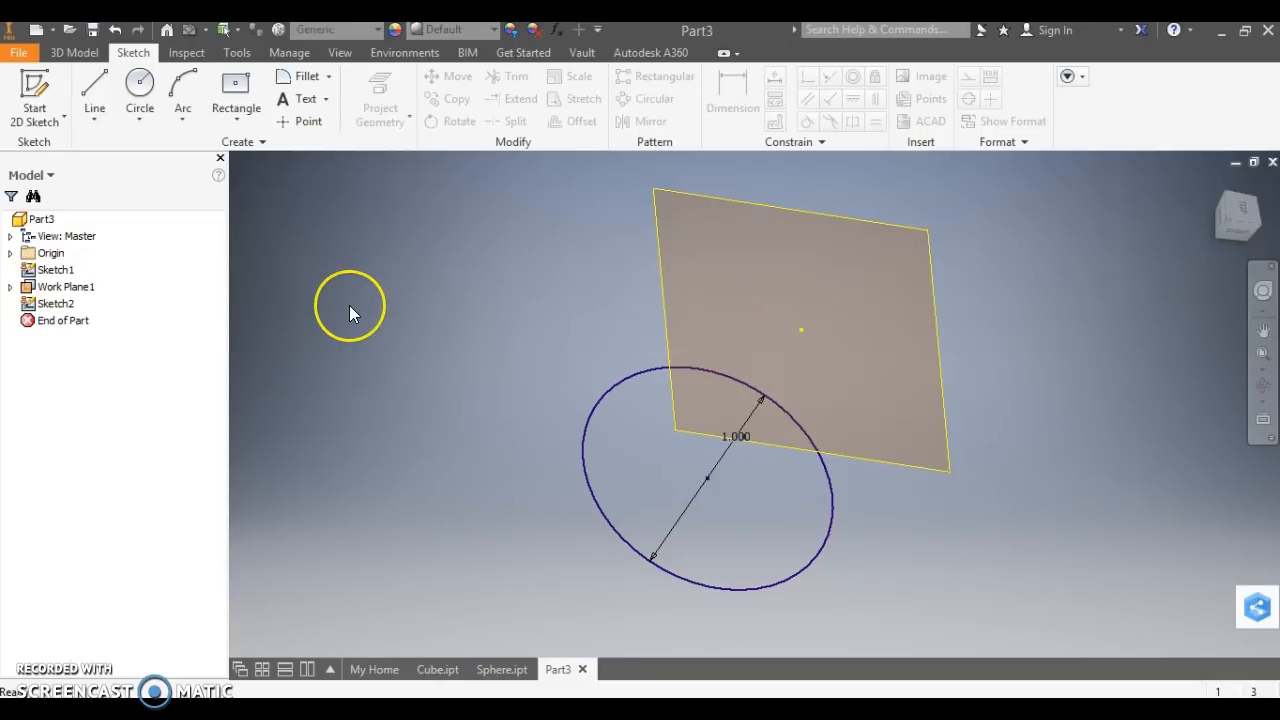
click(600, 473)
click(794, 347)
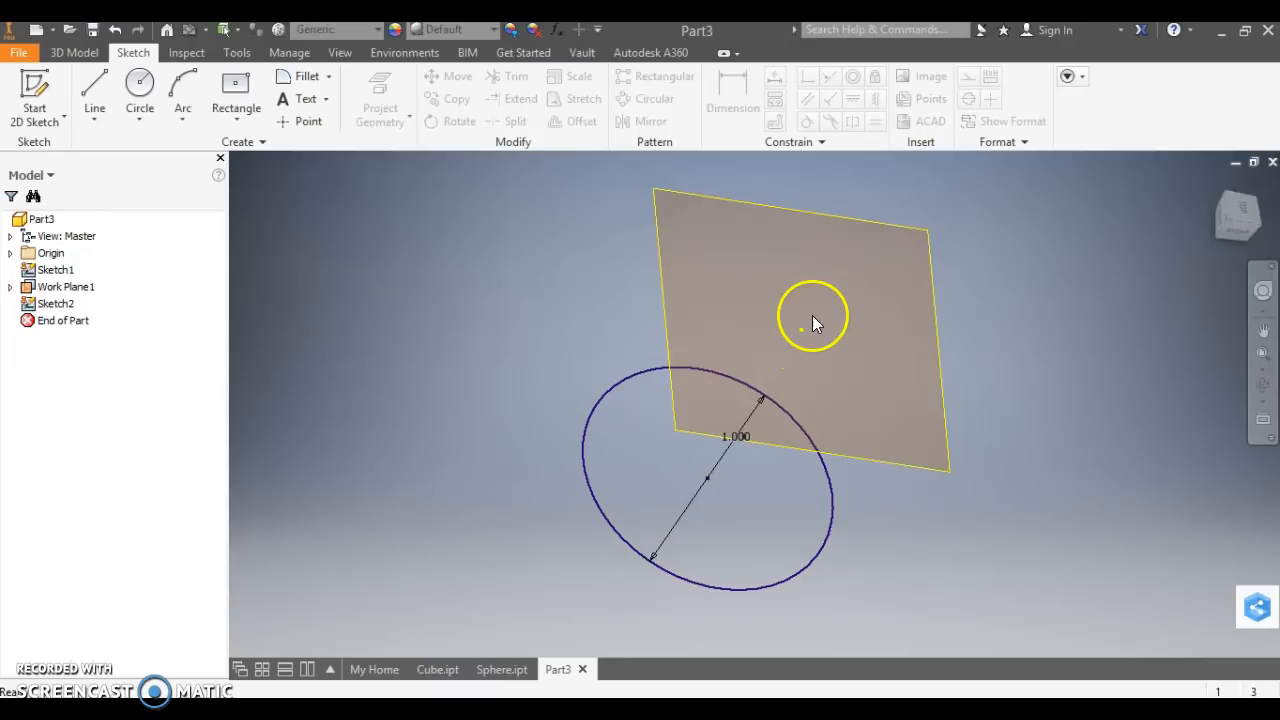
click(1246, 208)
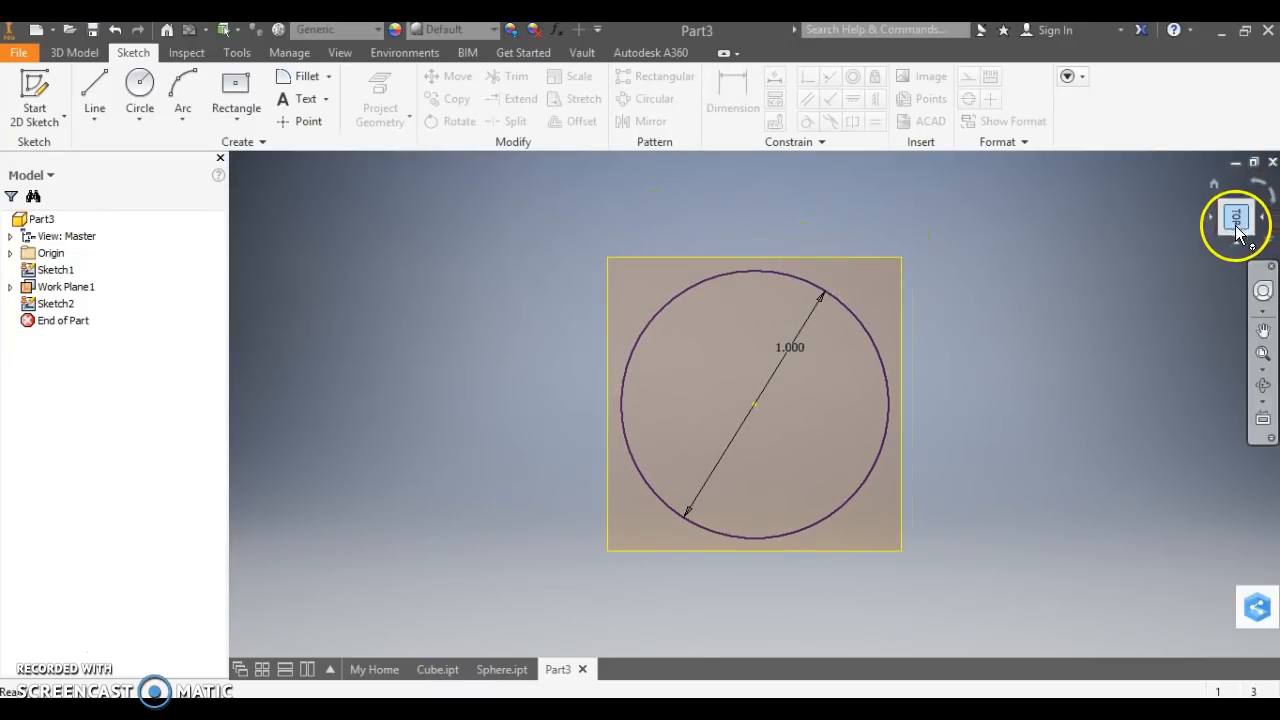
click(1222, 232)
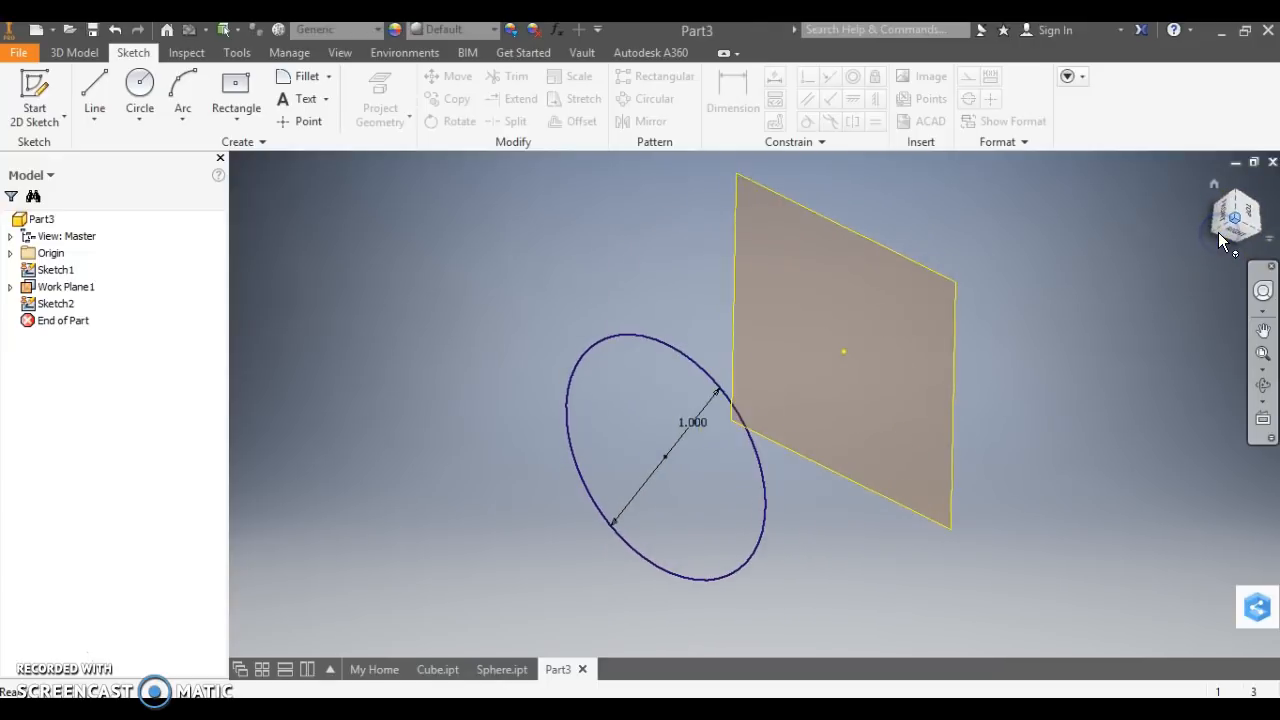
click(893, 380)
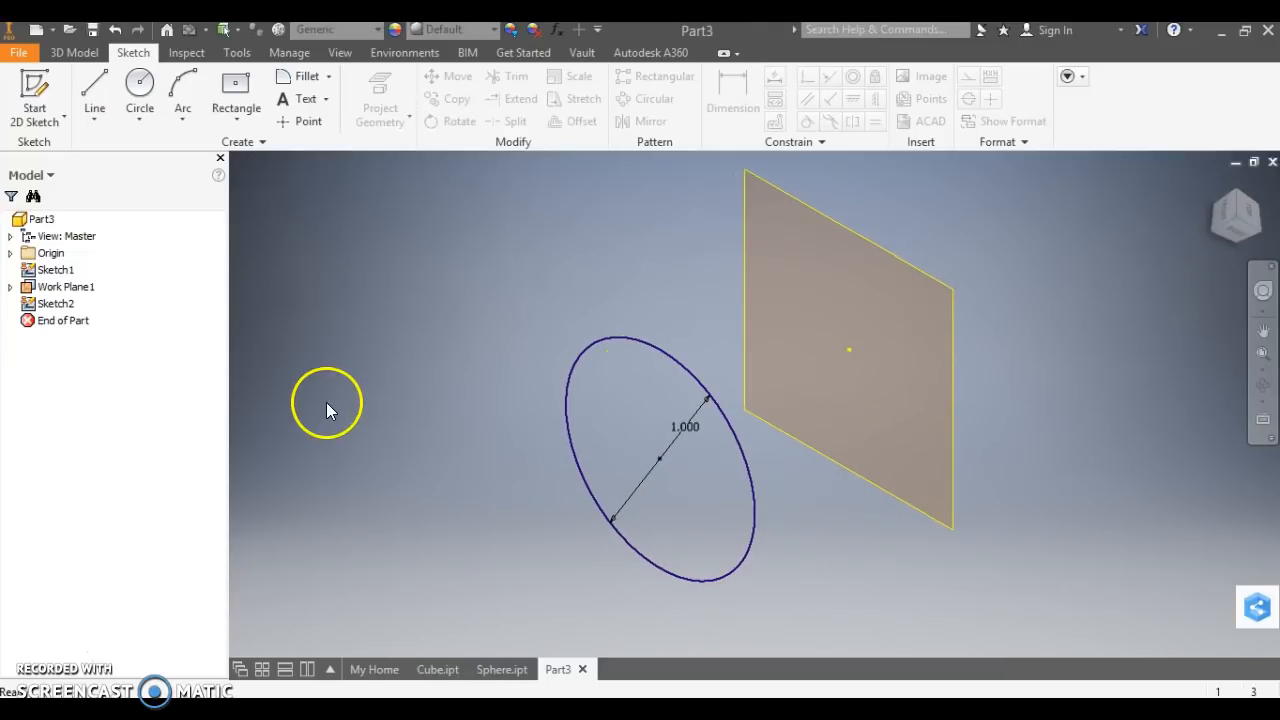
click(55, 303)
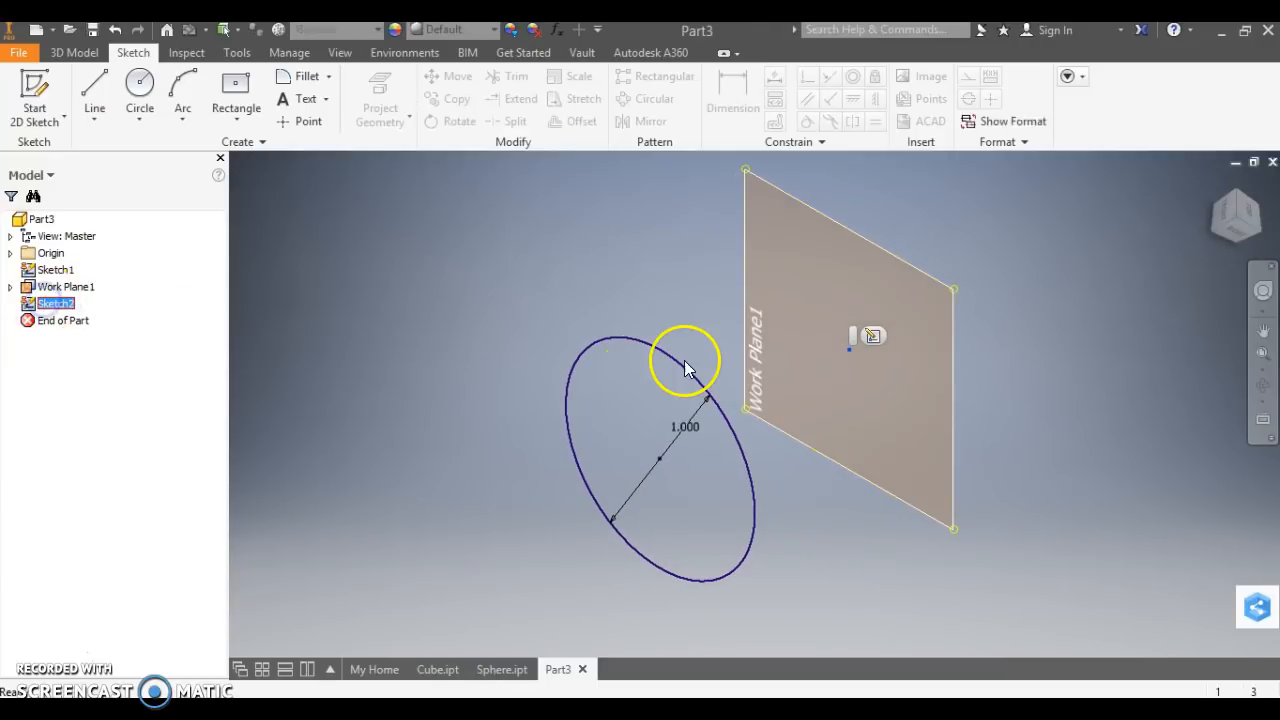
click(851, 343)
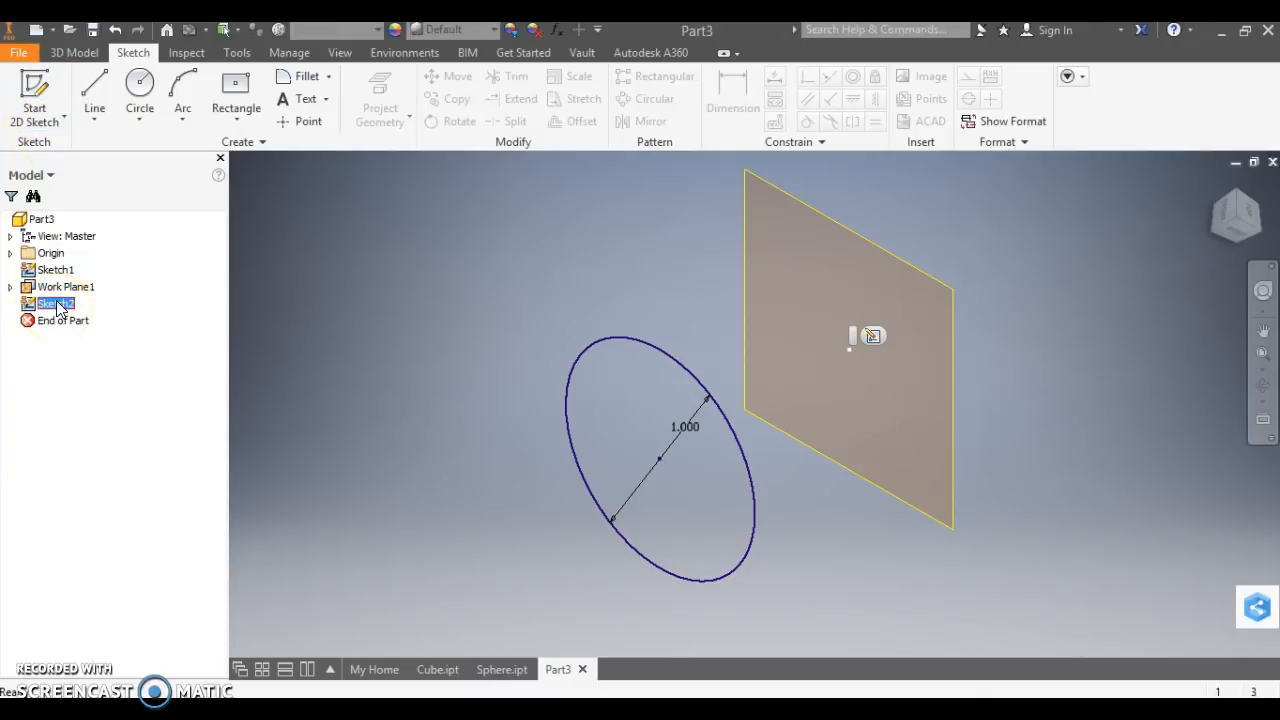
right_click(56, 302)
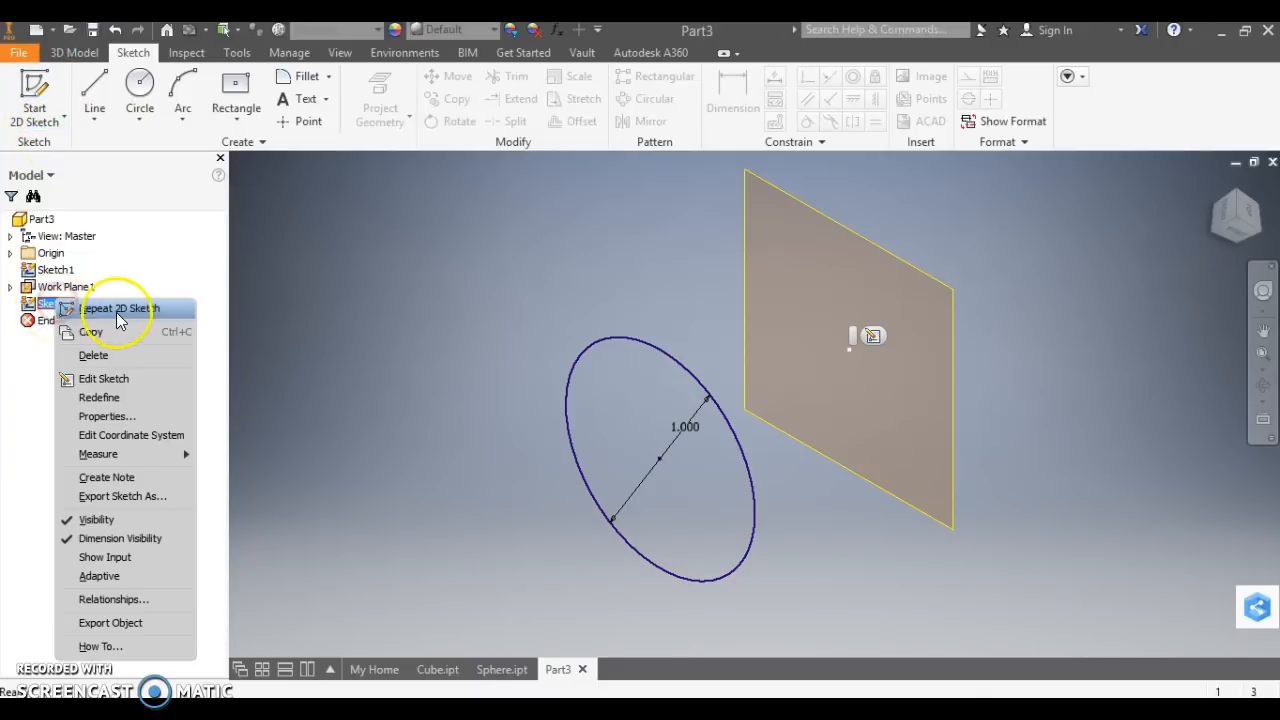
click(686, 279)
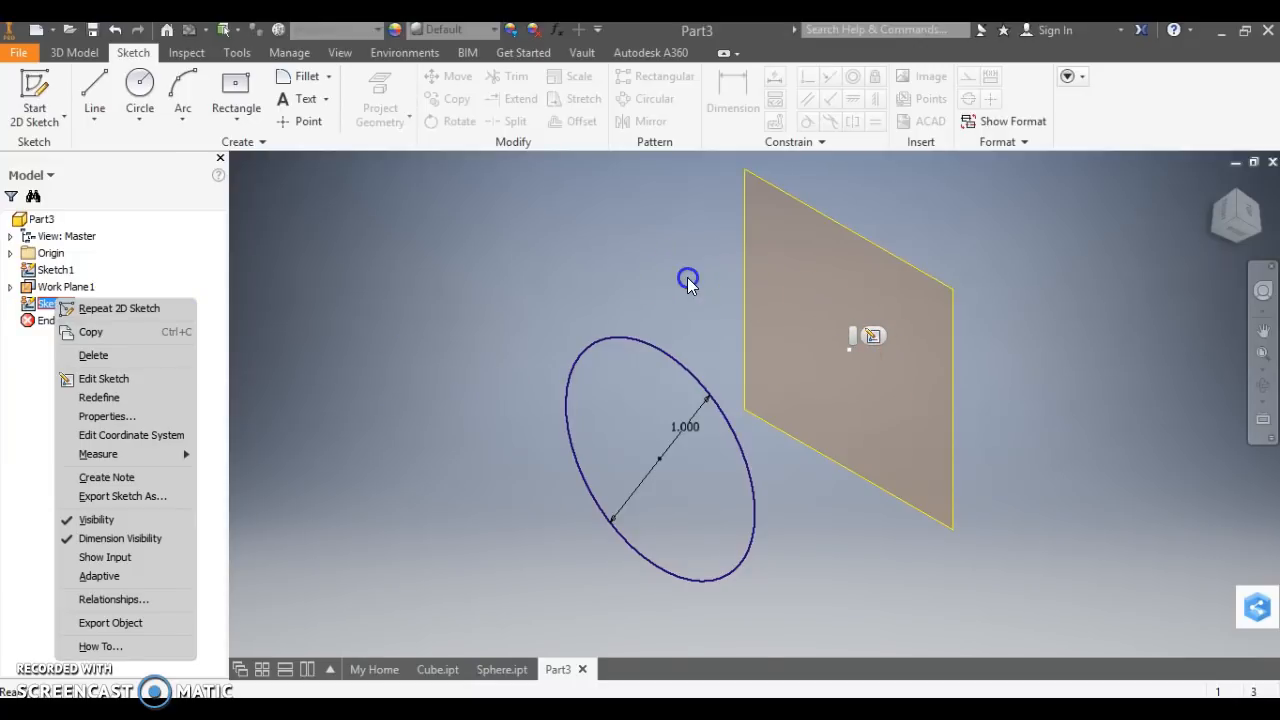
click(632, 240)
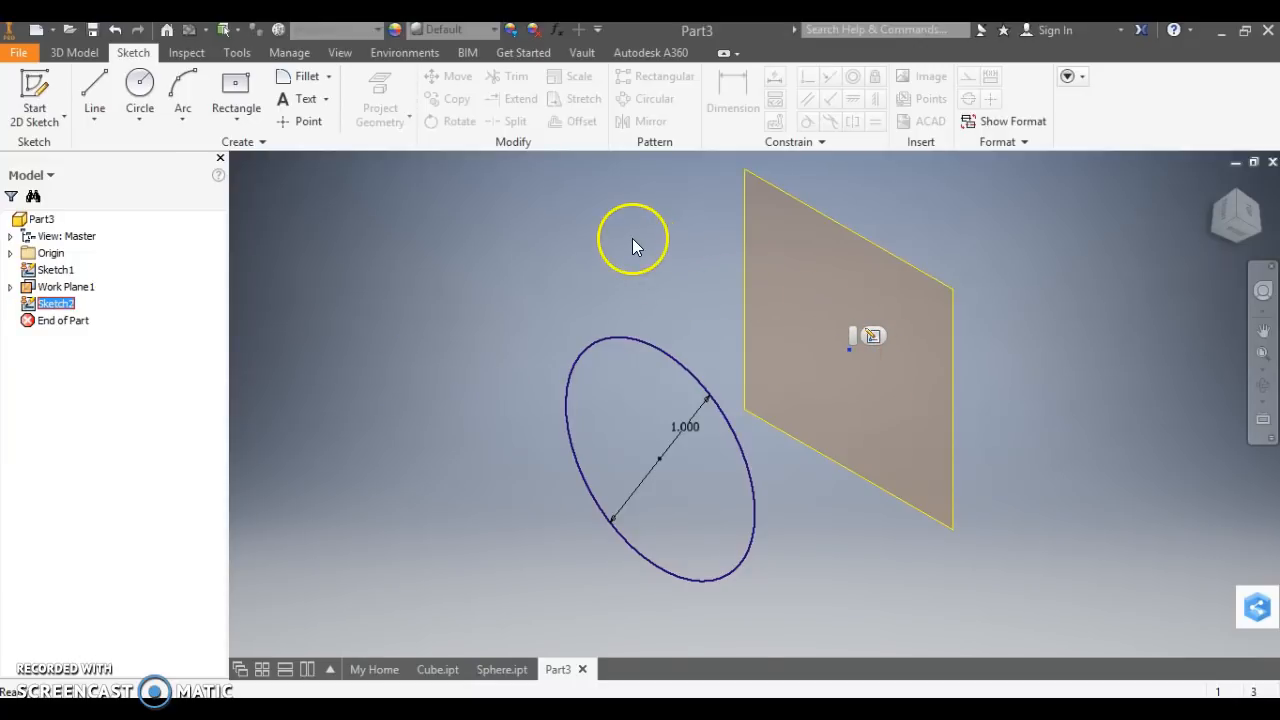
click(323, 259)
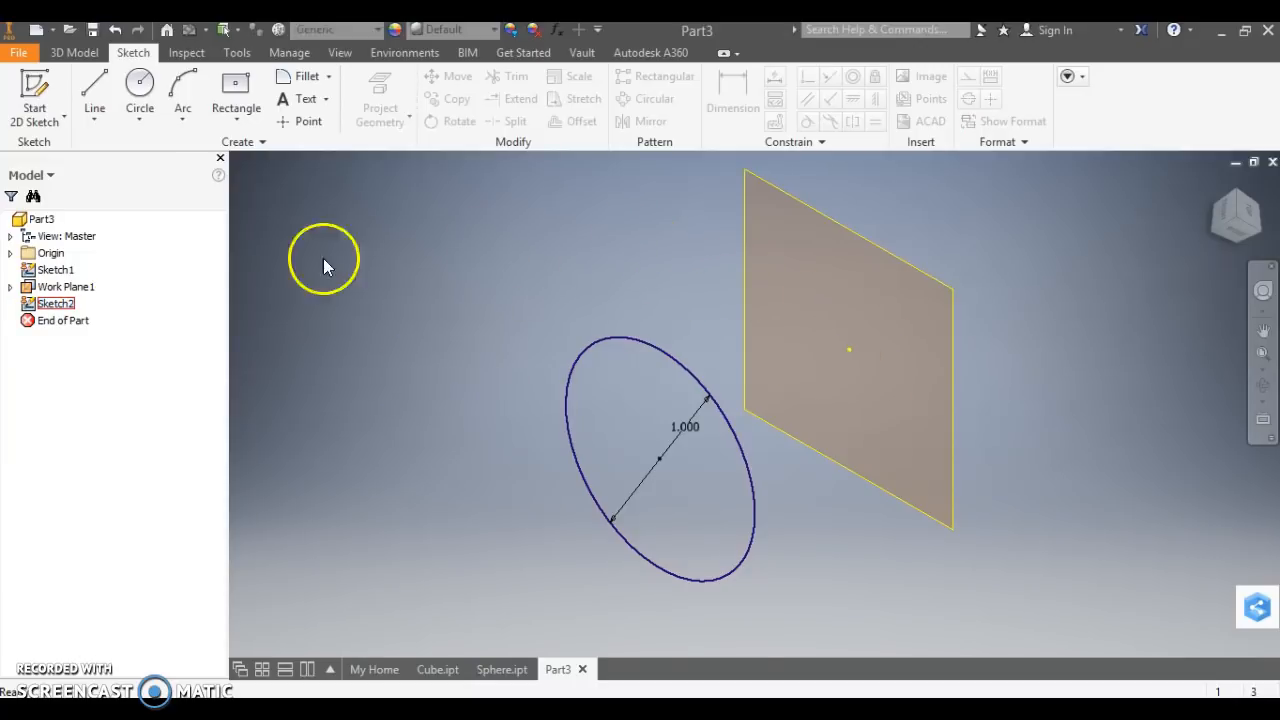
click(62, 270)
click(56, 303)
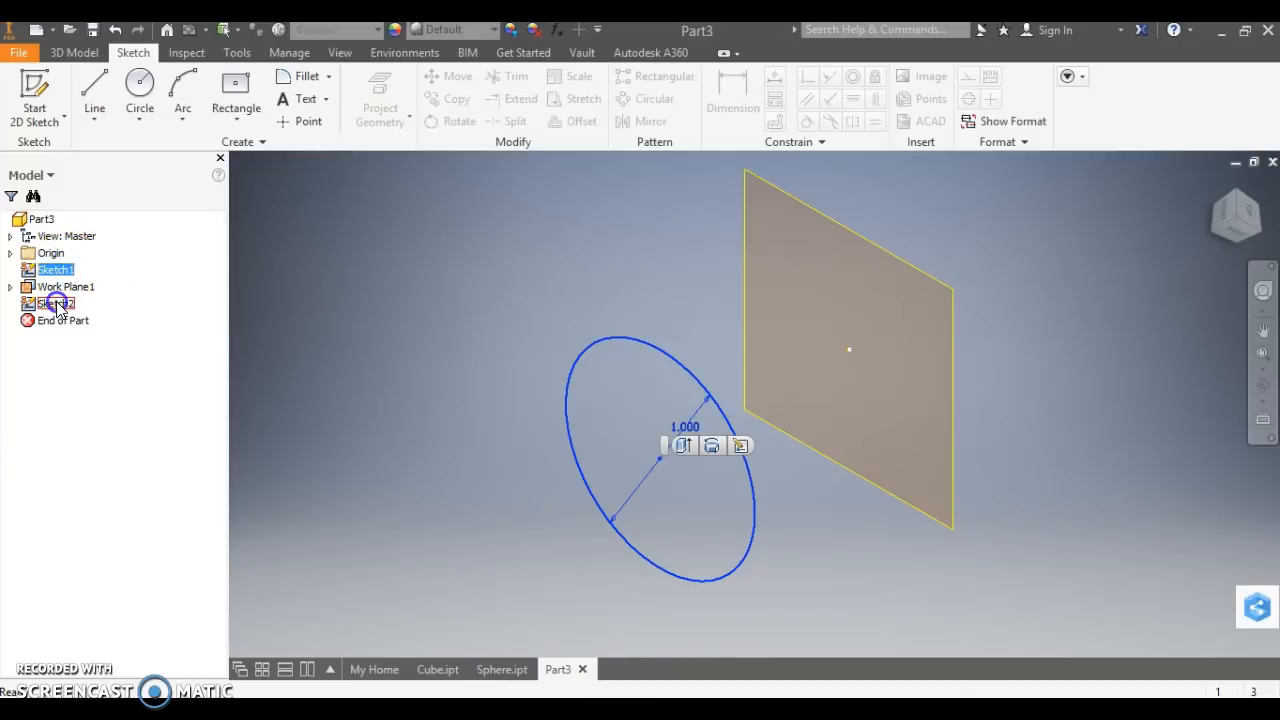
click(482, 197)
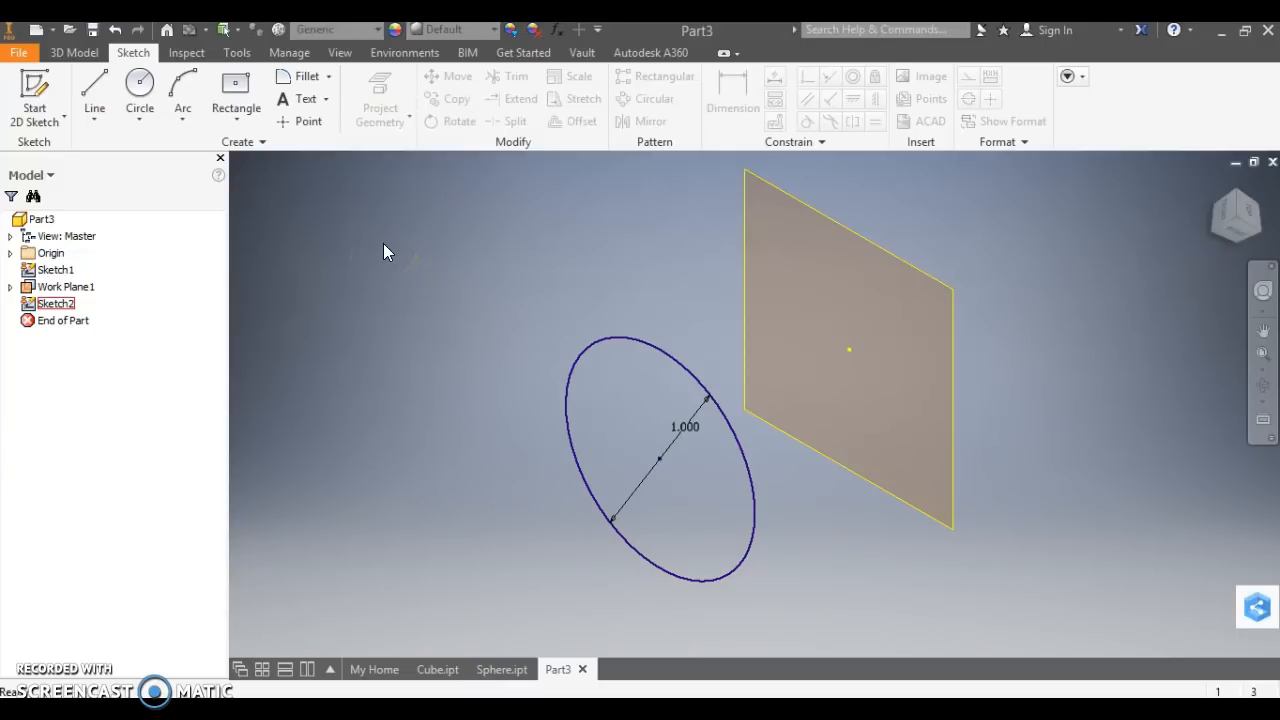
Loft a solid cone from the 1 in circle to the center point of the sketch on the offset work plane.
click(93, 55)
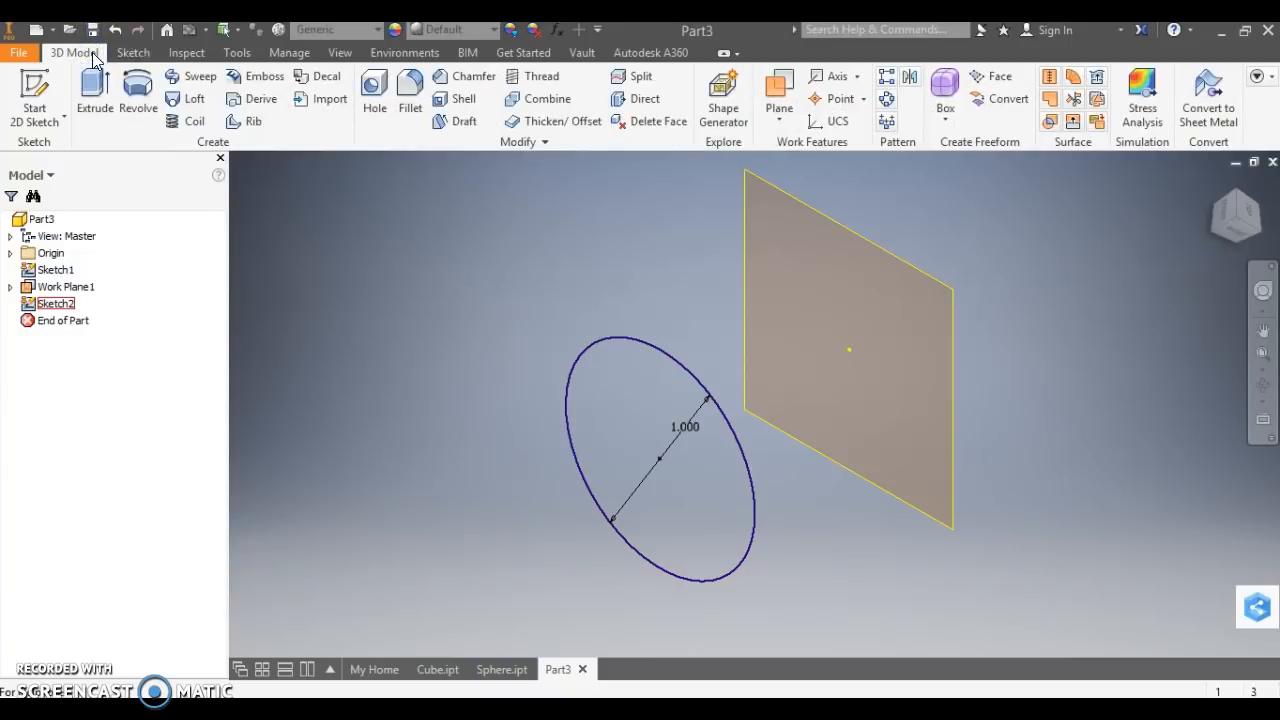
click(193, 100)
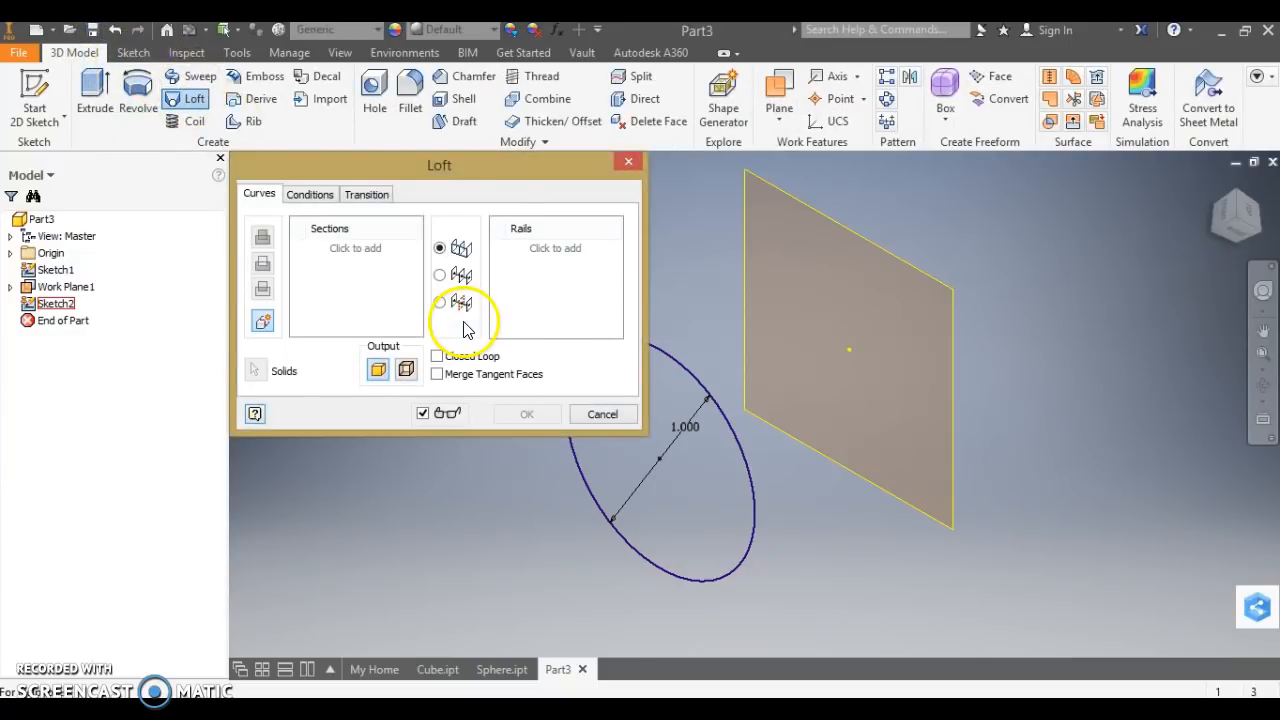
click(490, 176)
drag(490, 176, 422, 169)
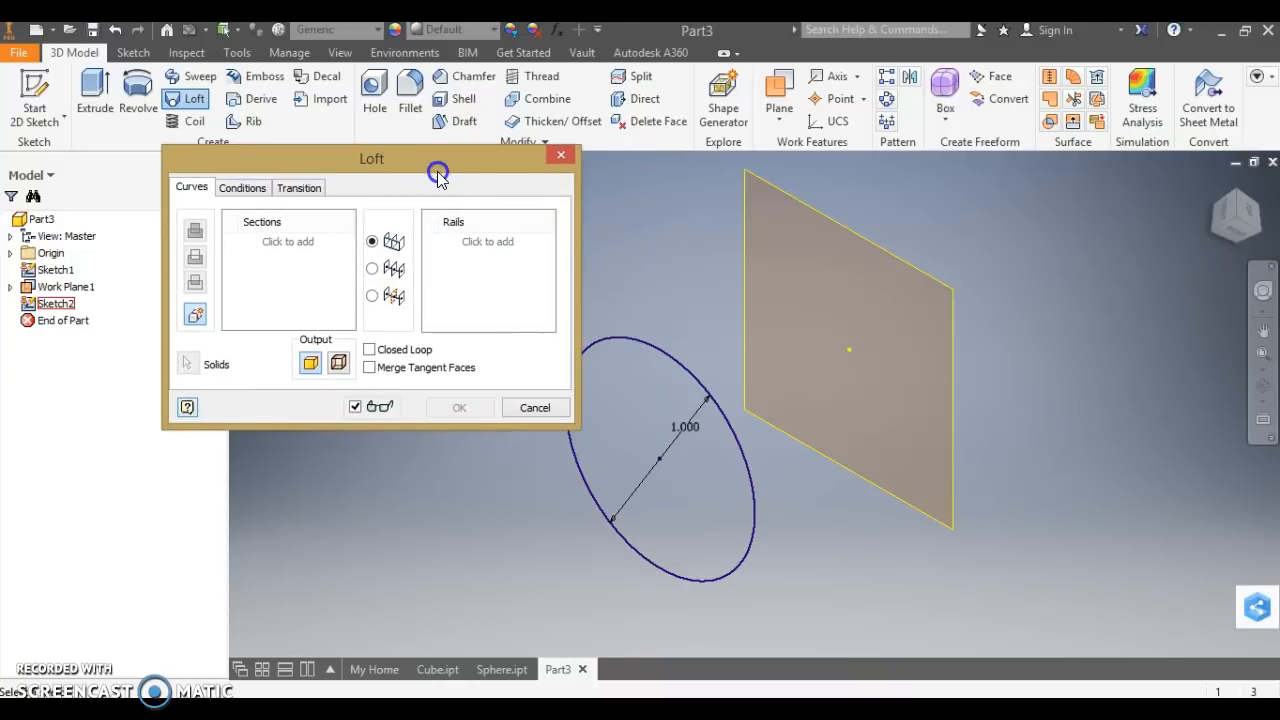
click(660, 355)
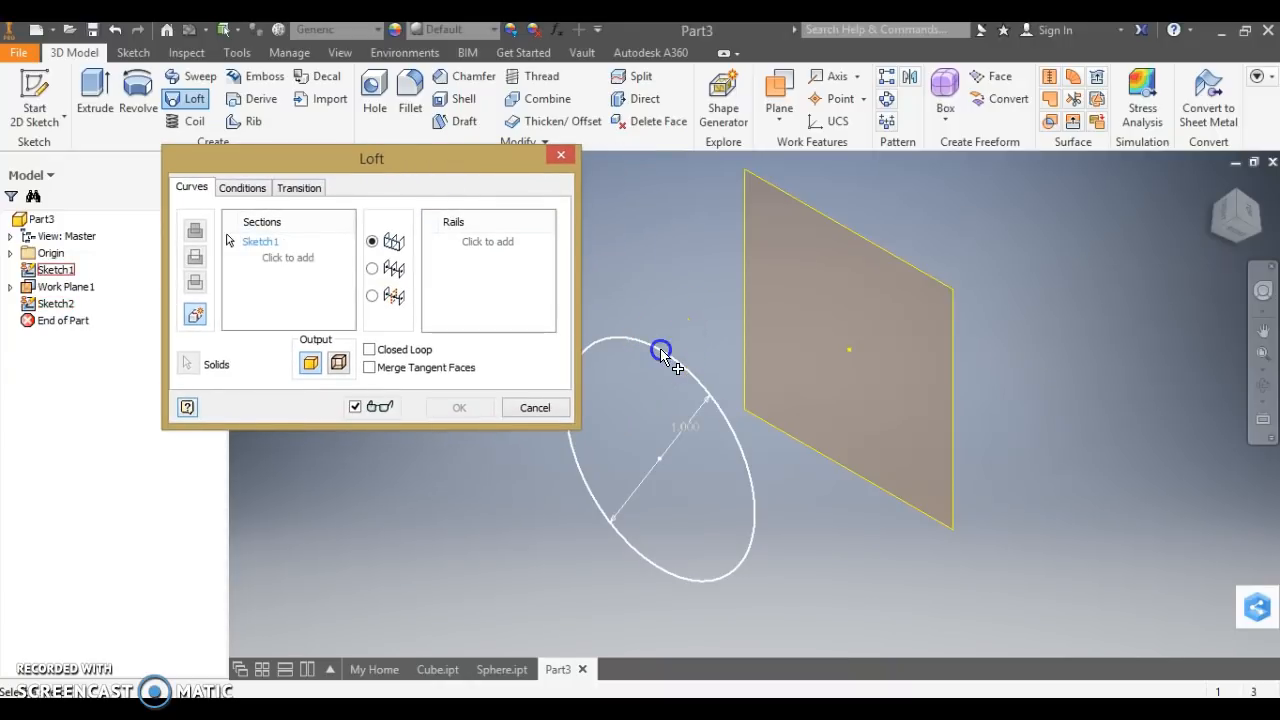
click(858, 364)
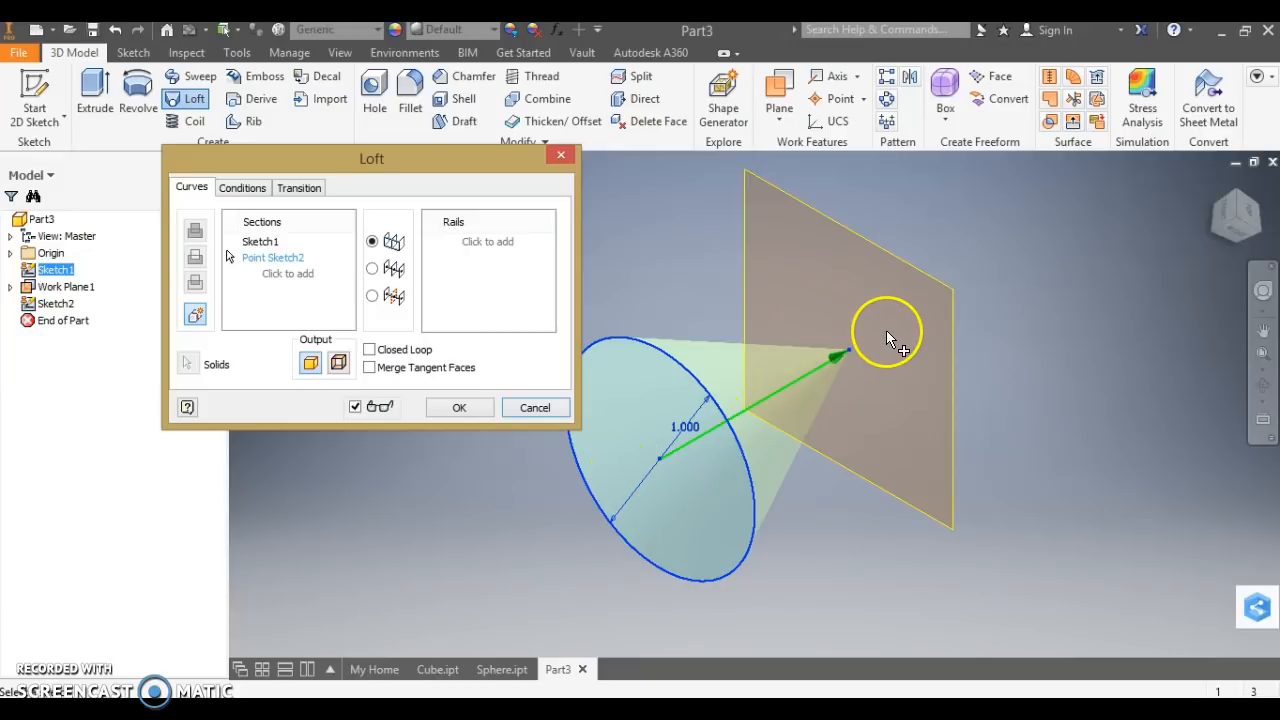
click(461, 408)
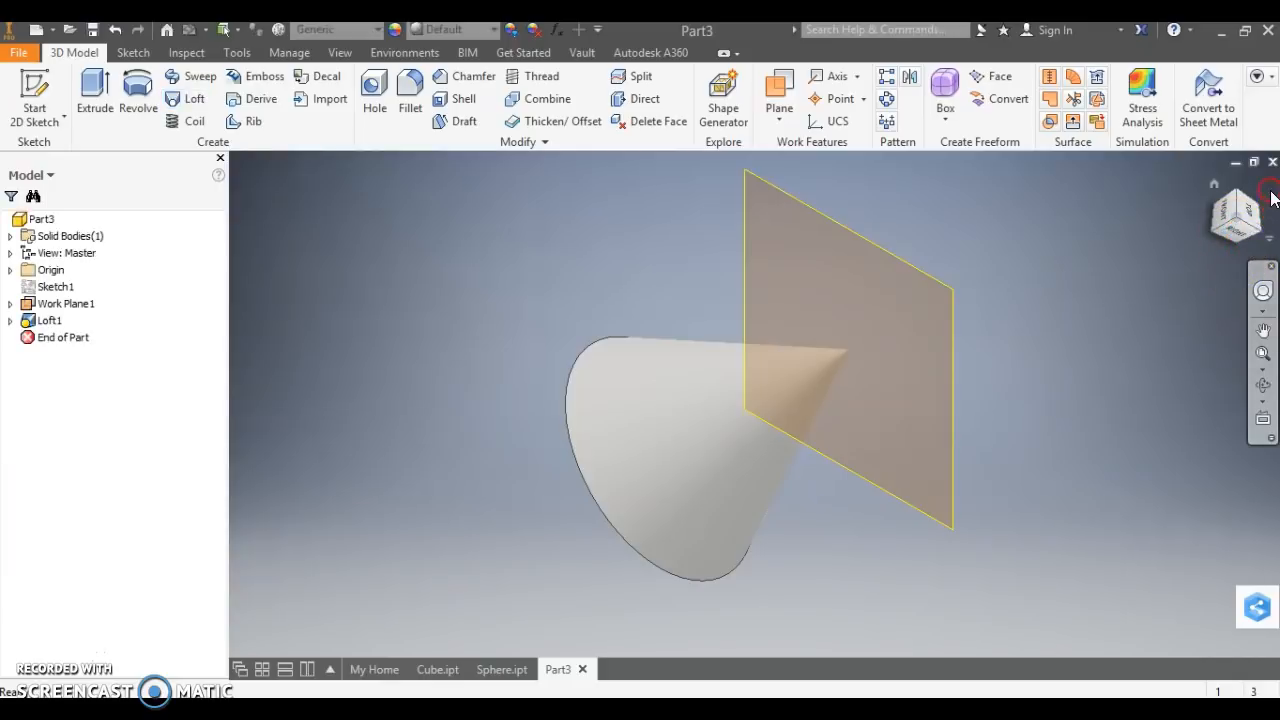
click(1222, 226)
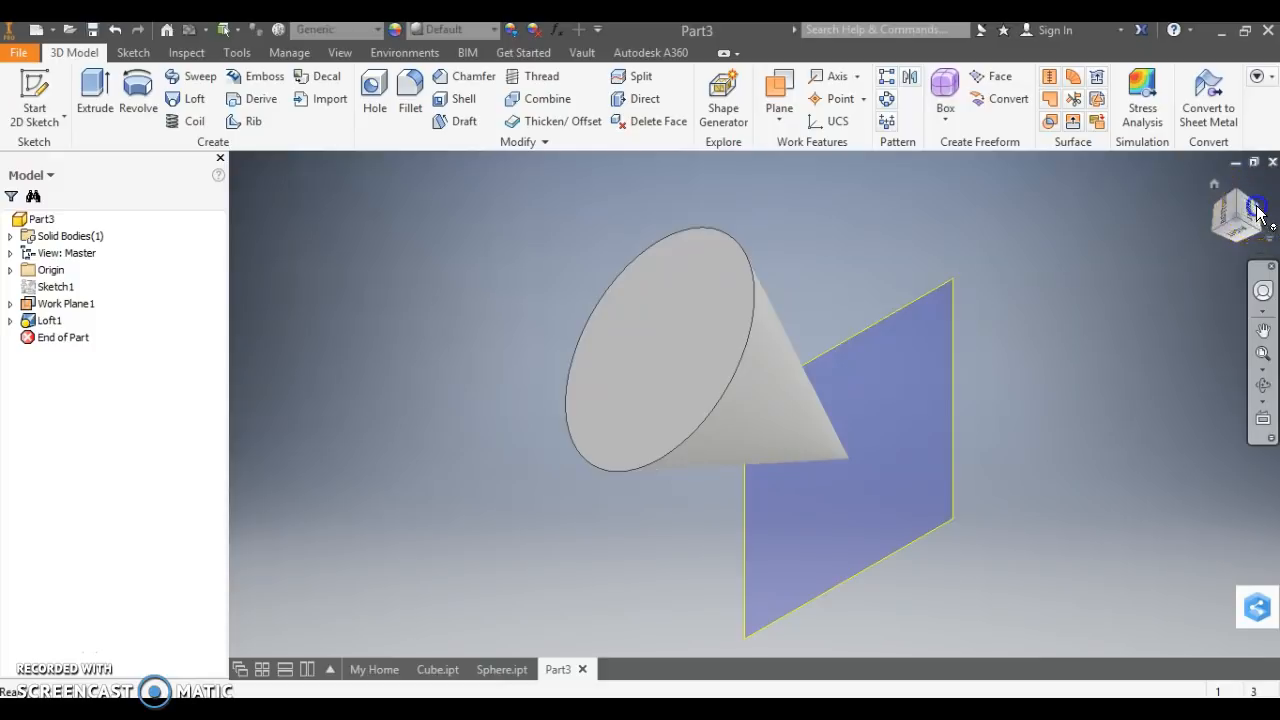
click(1252, 212)
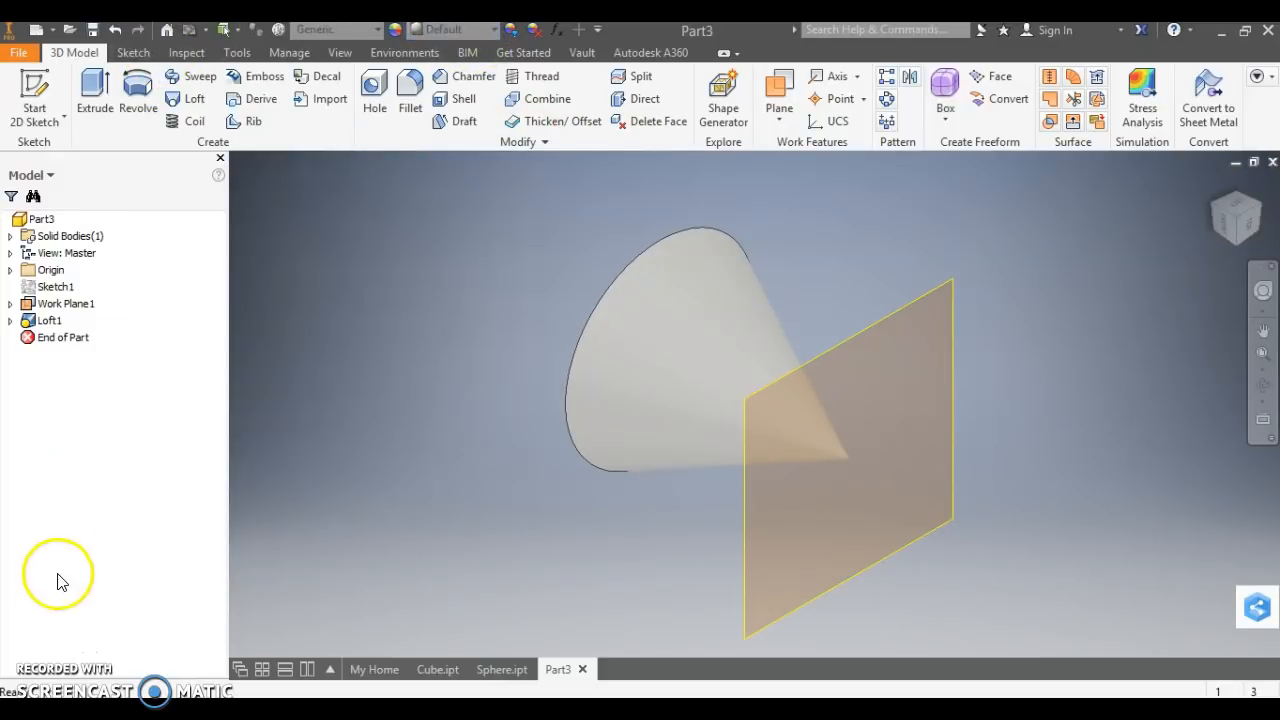
click(43, 657)
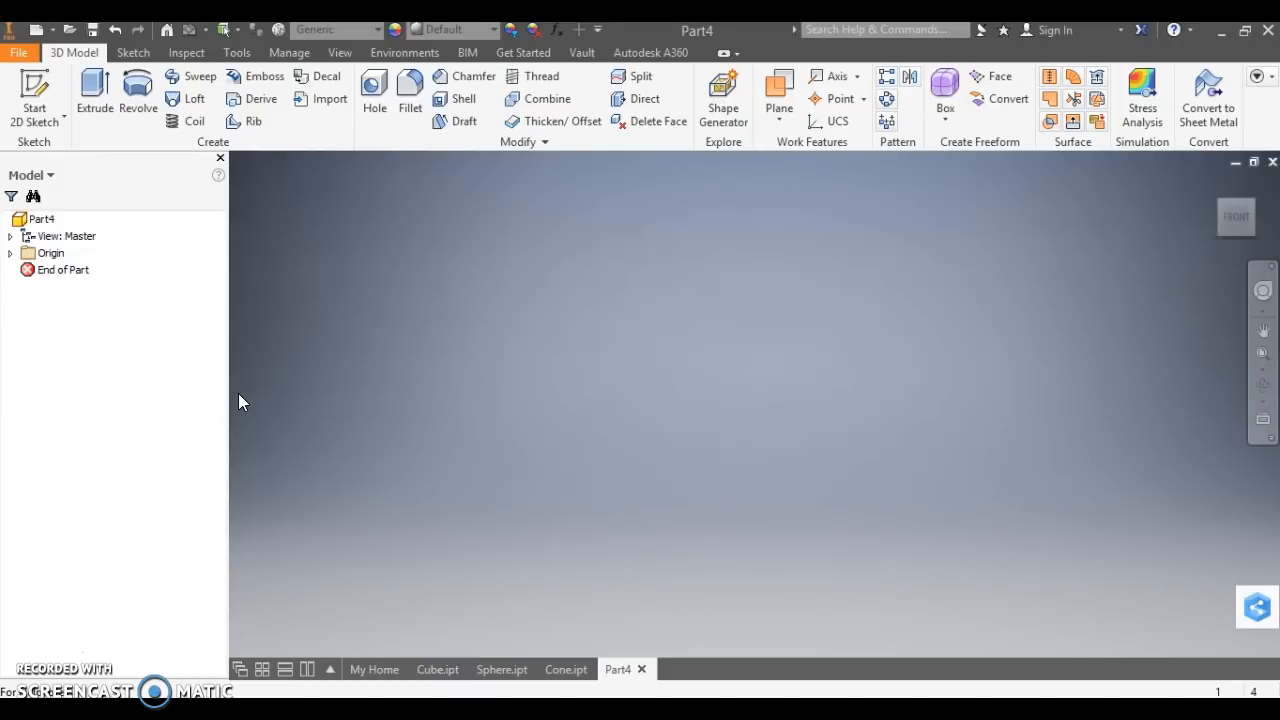
Start a 2D sketch on the horizontal XZ plane and draw a two-point center rectangle at the origin, about 0.43 in wide and 1 in high.
click(40, 85)
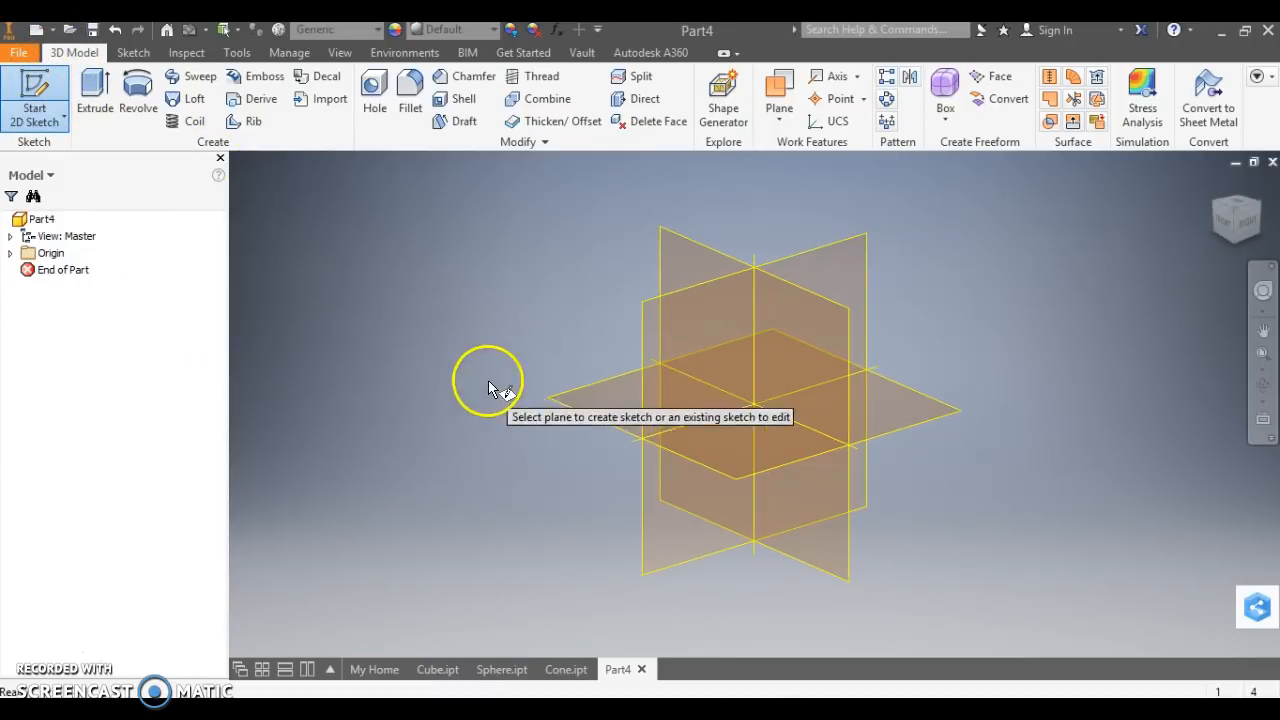
click(573, 405)
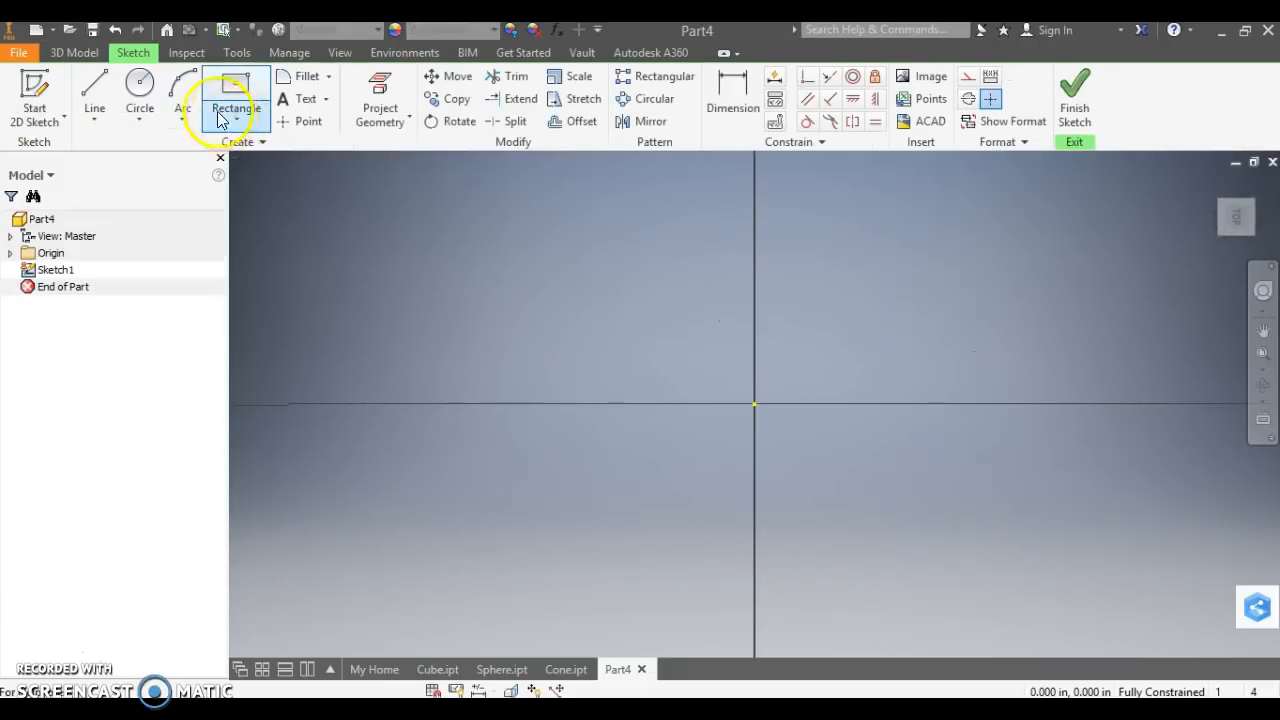
click(228, 118)
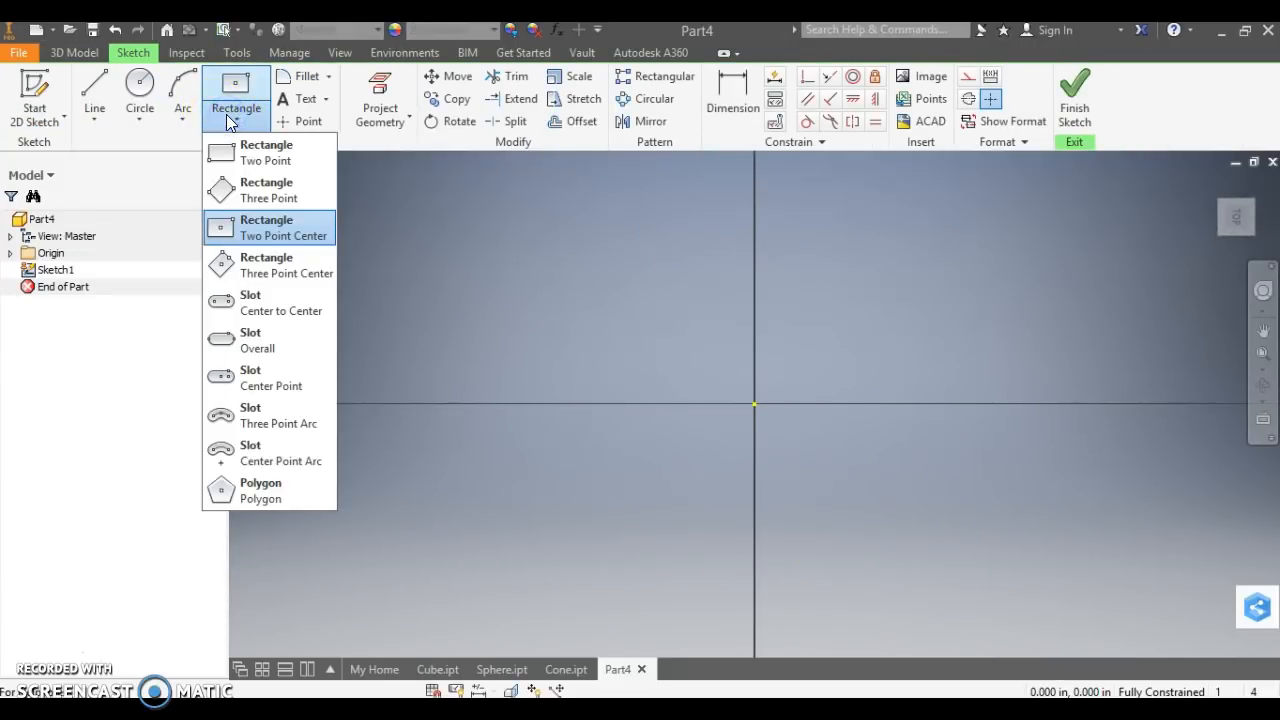
click(310, 237)
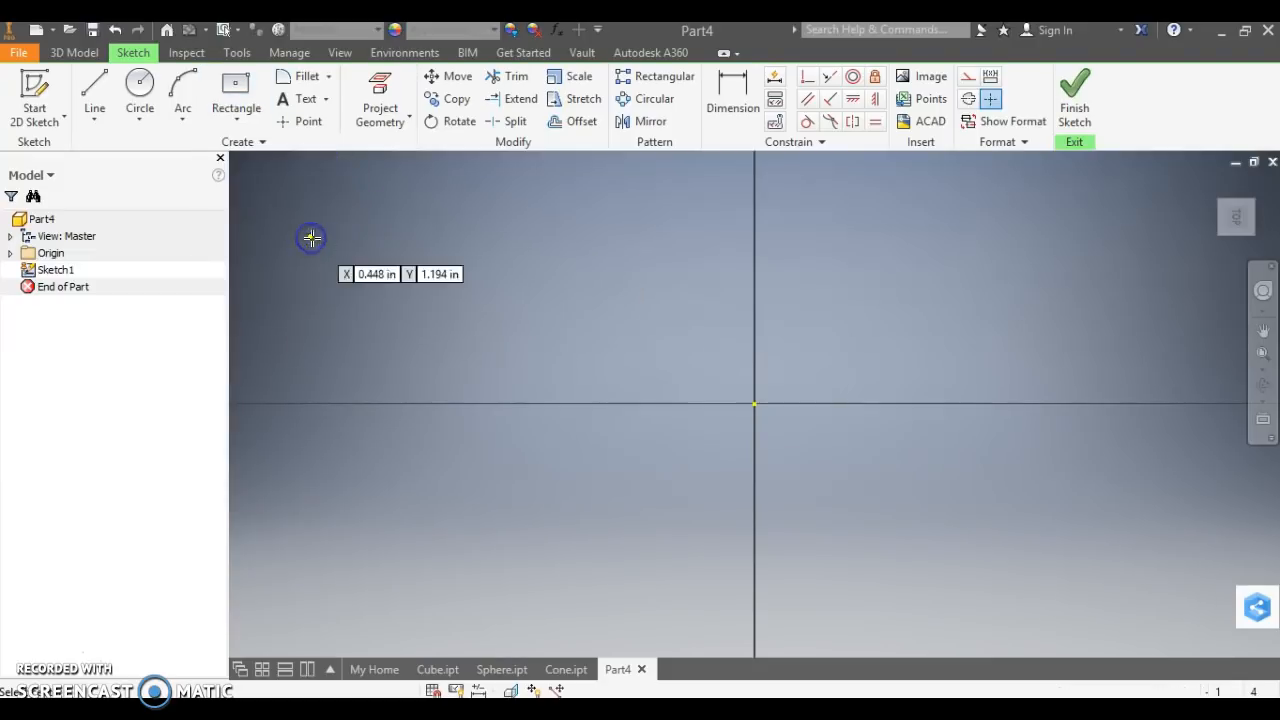
click(754, 405)
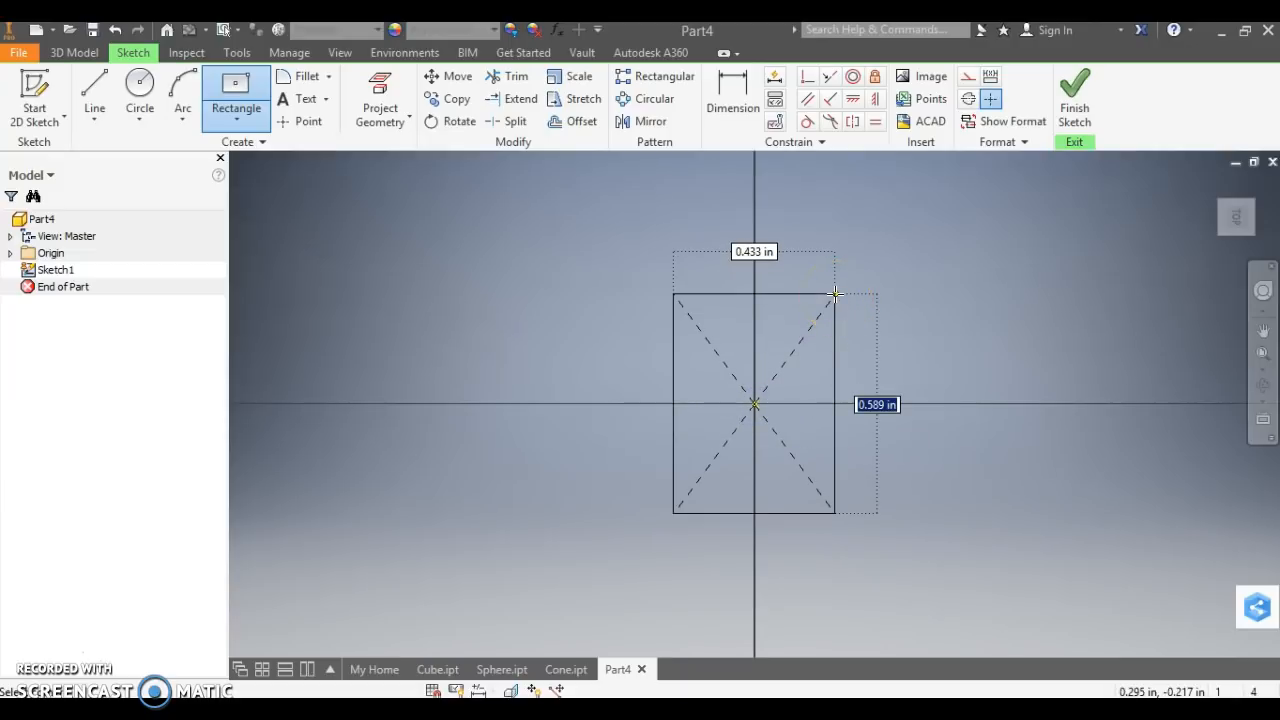
text(1)
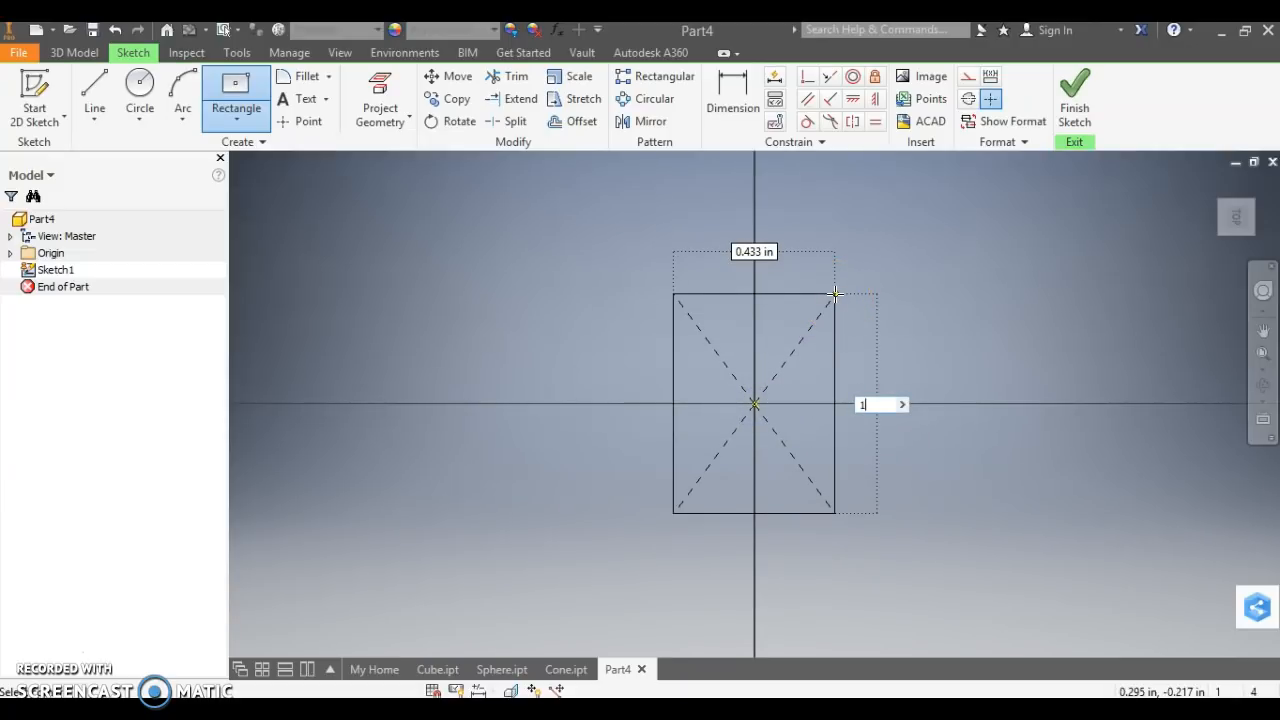
click(904, 406)
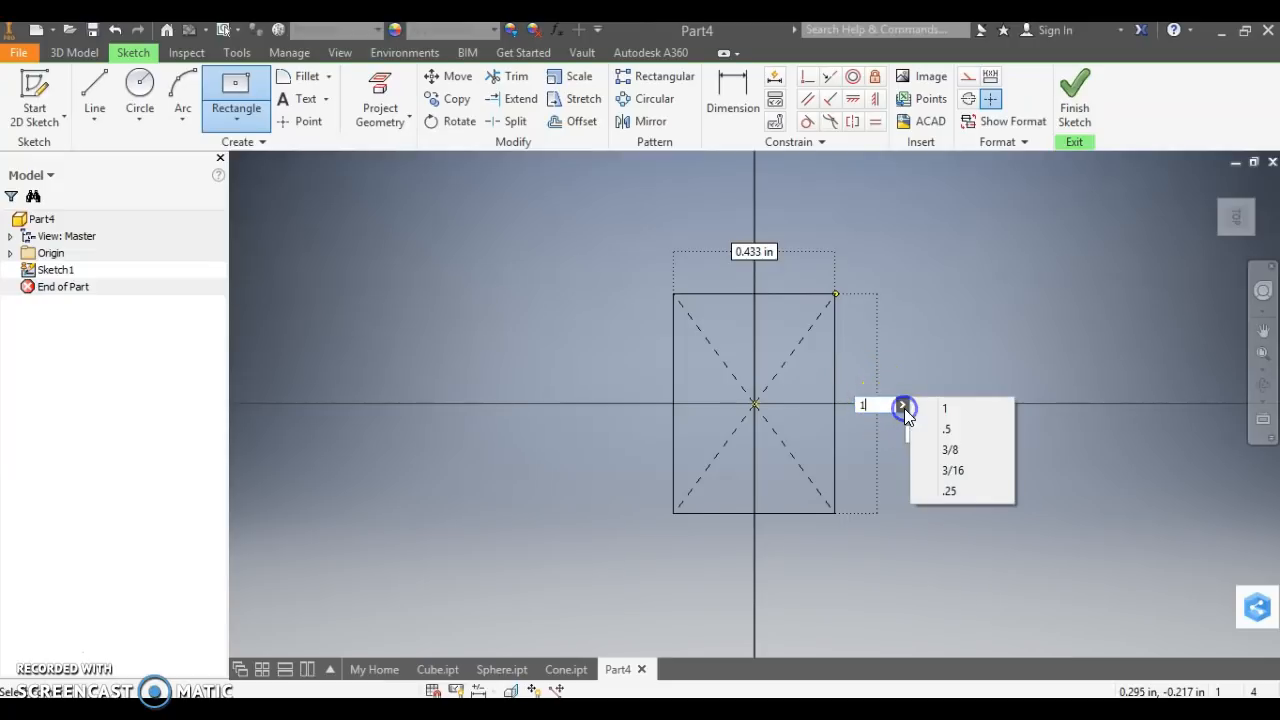
click(952, 410)
click(903, 271)
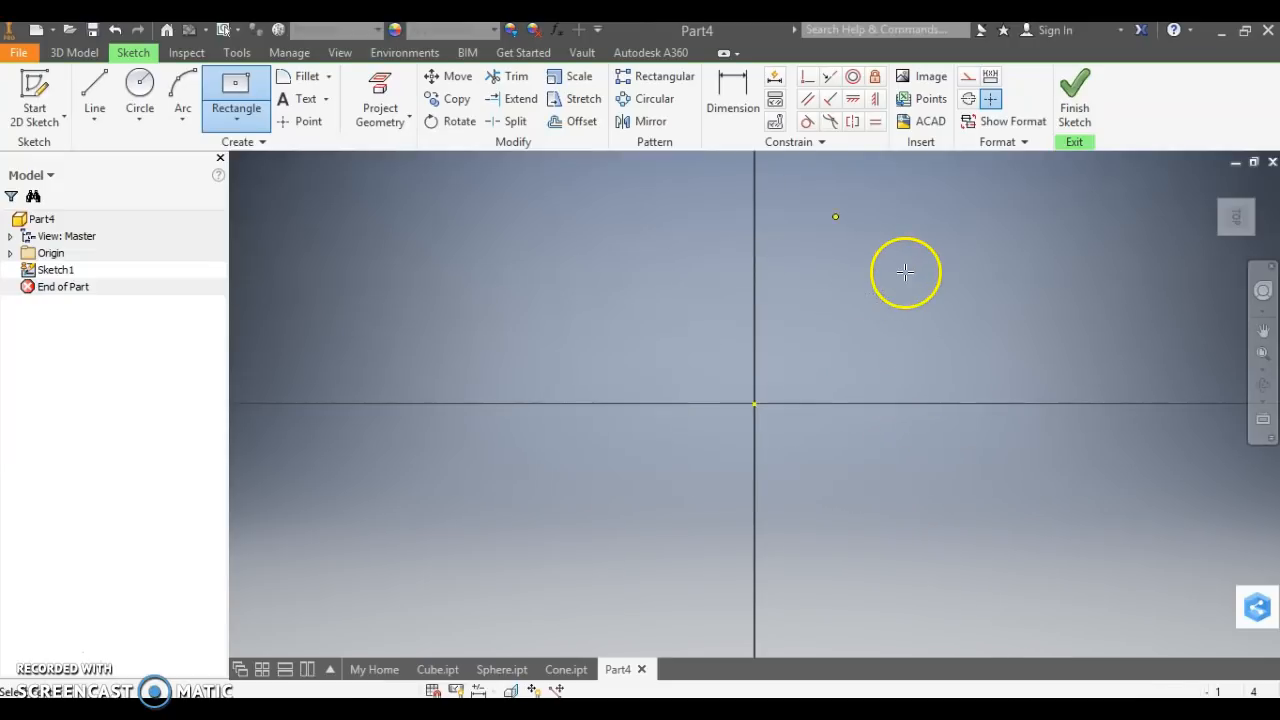
Dimension the rectangle's width to 1 in and finish the sketch.
click(740, 108)
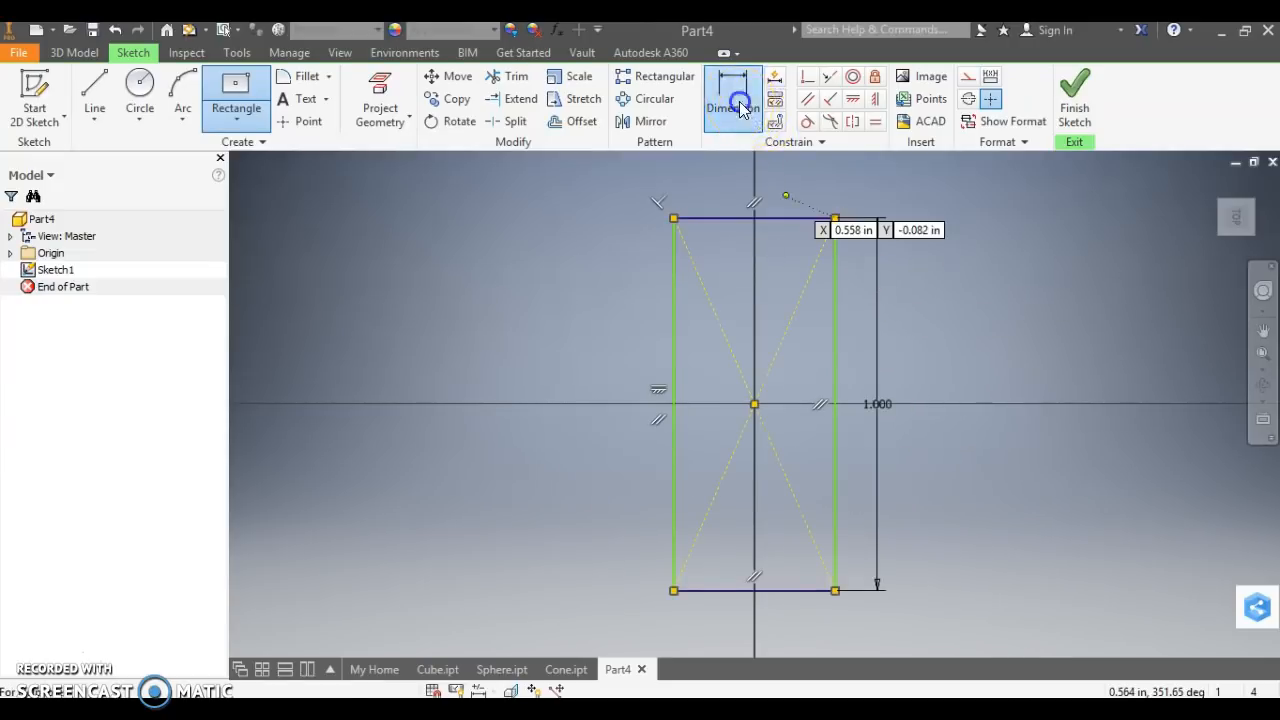
click(730, 219)
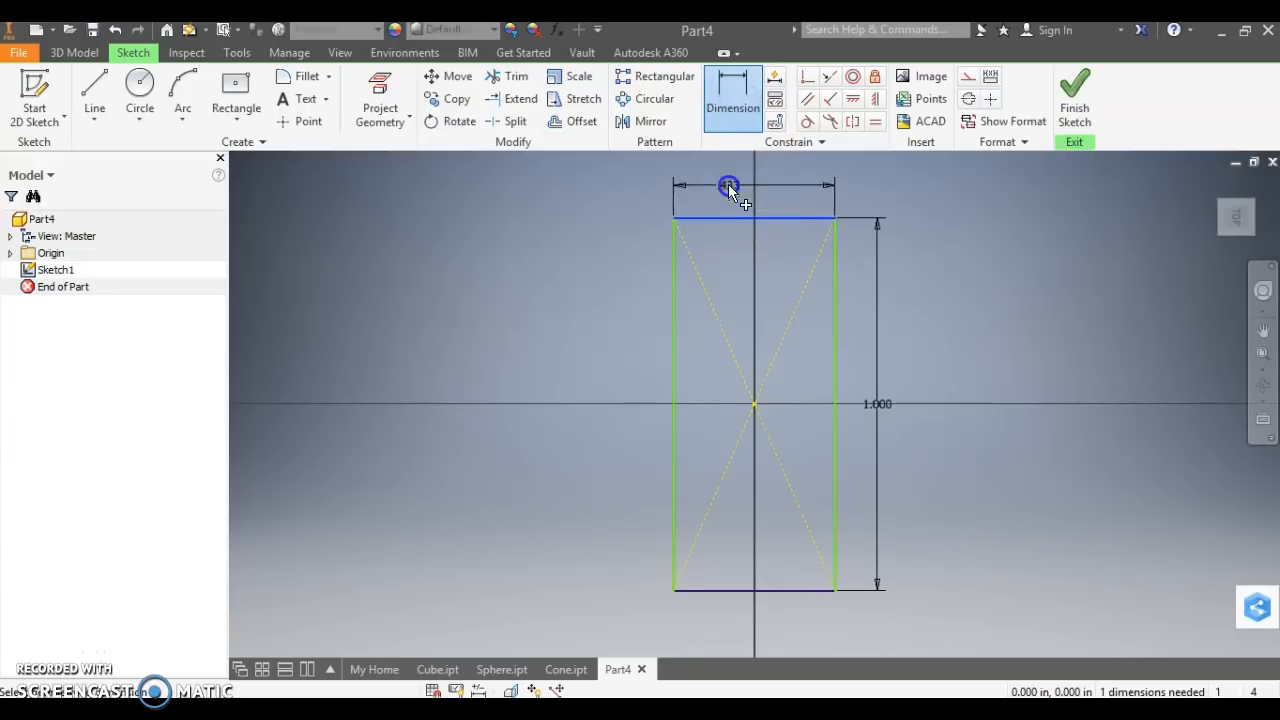
click(728, 184)
text(1)
key(Return)
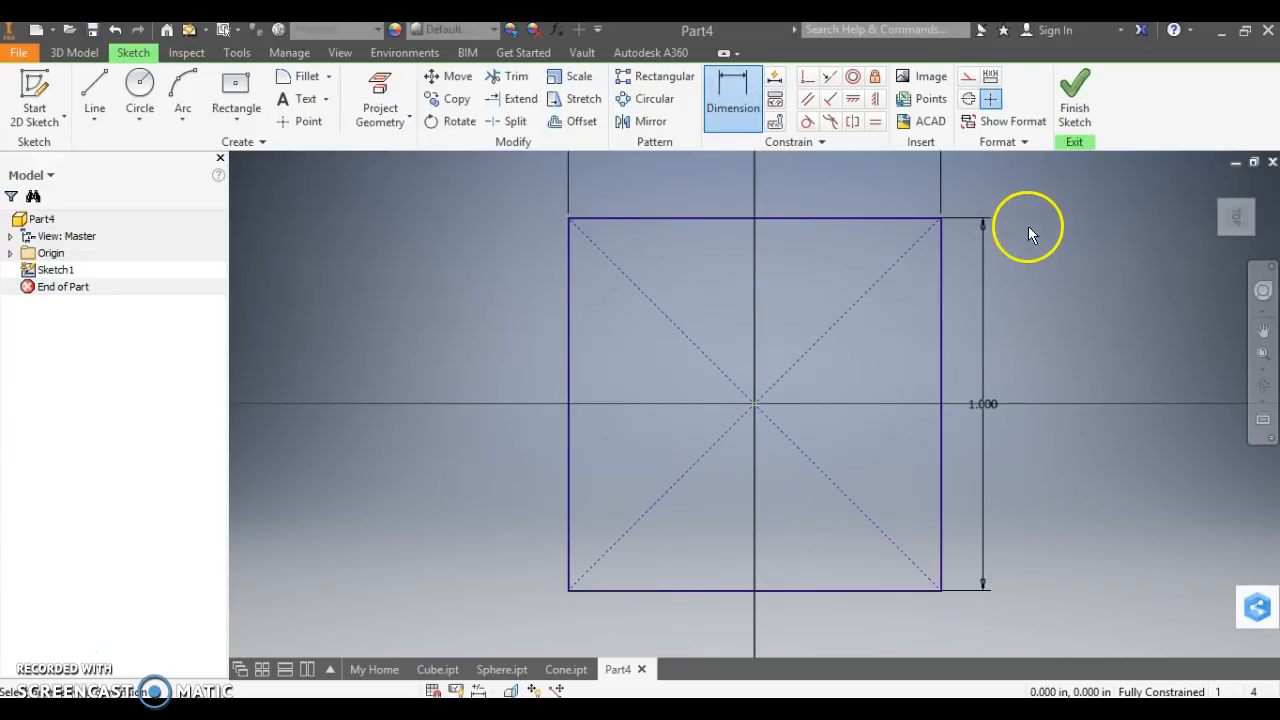
click(1059, 116)
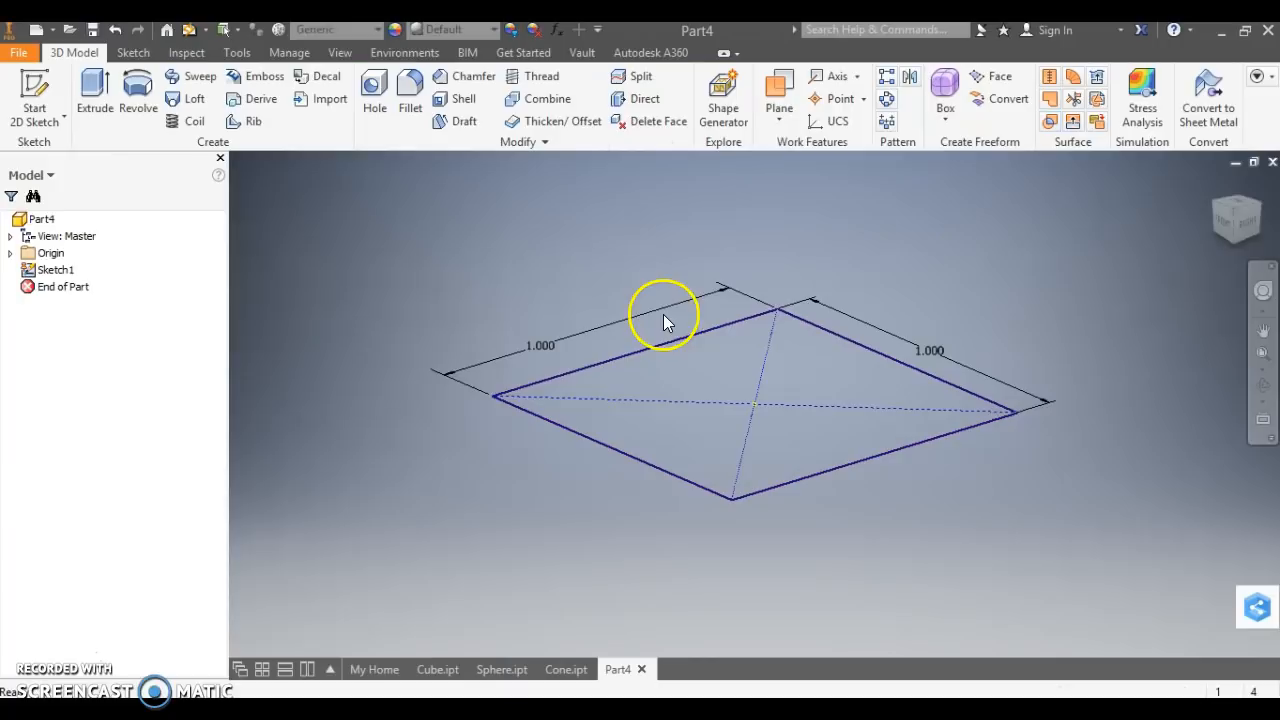
click(556, 278)
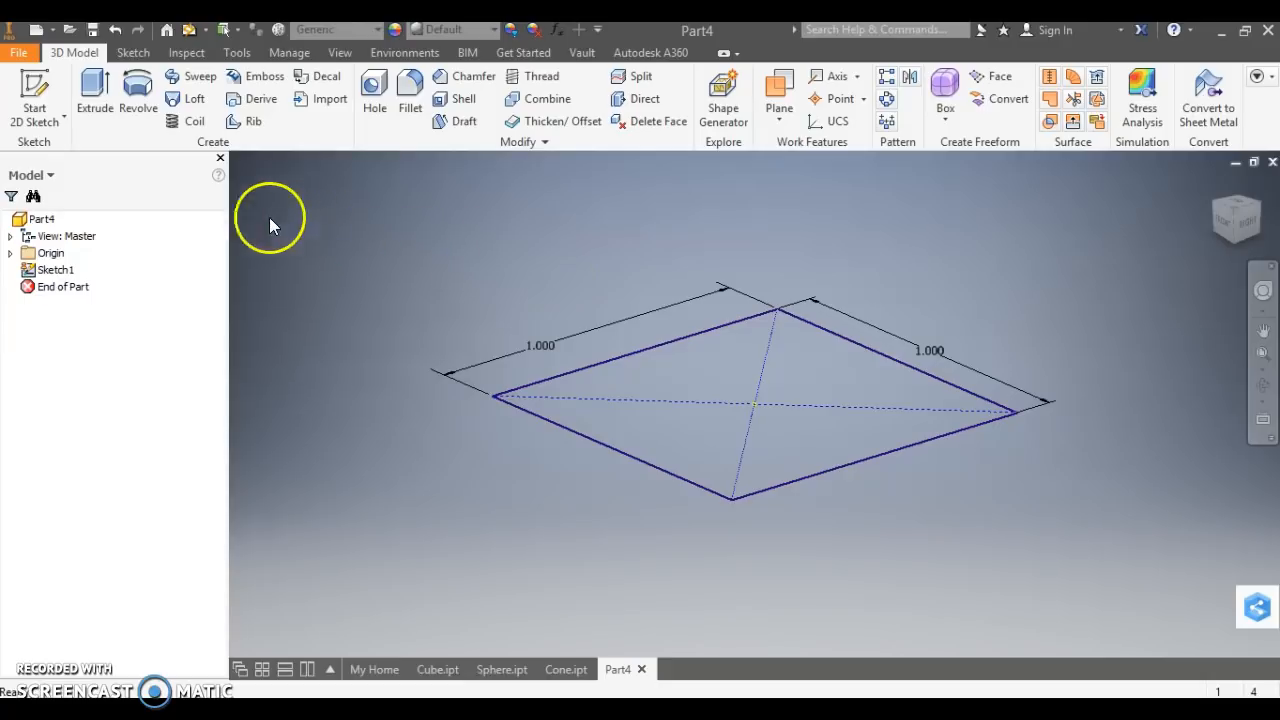
Set up a 1 in upward extrusion of the square profile, enter a 10 degree taper and reverse it to -10 degrees.
click(103, 118)
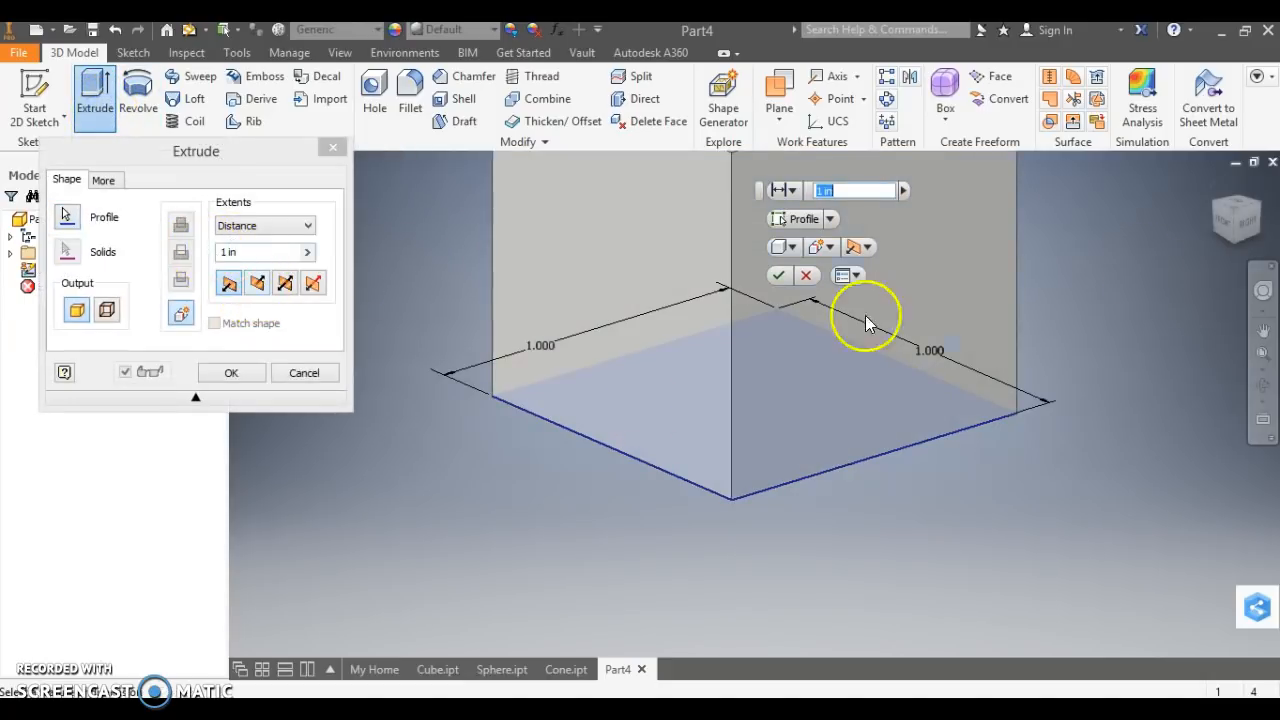
click(1235, 216)
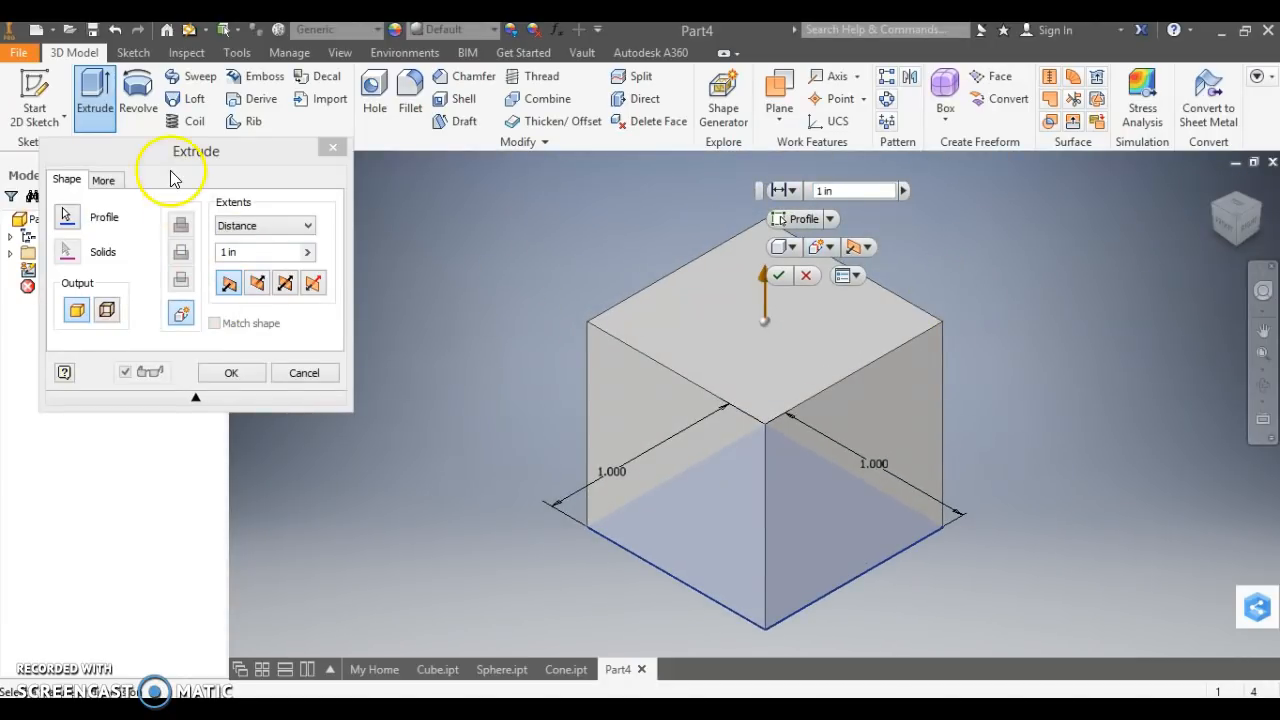
click(110, 182)
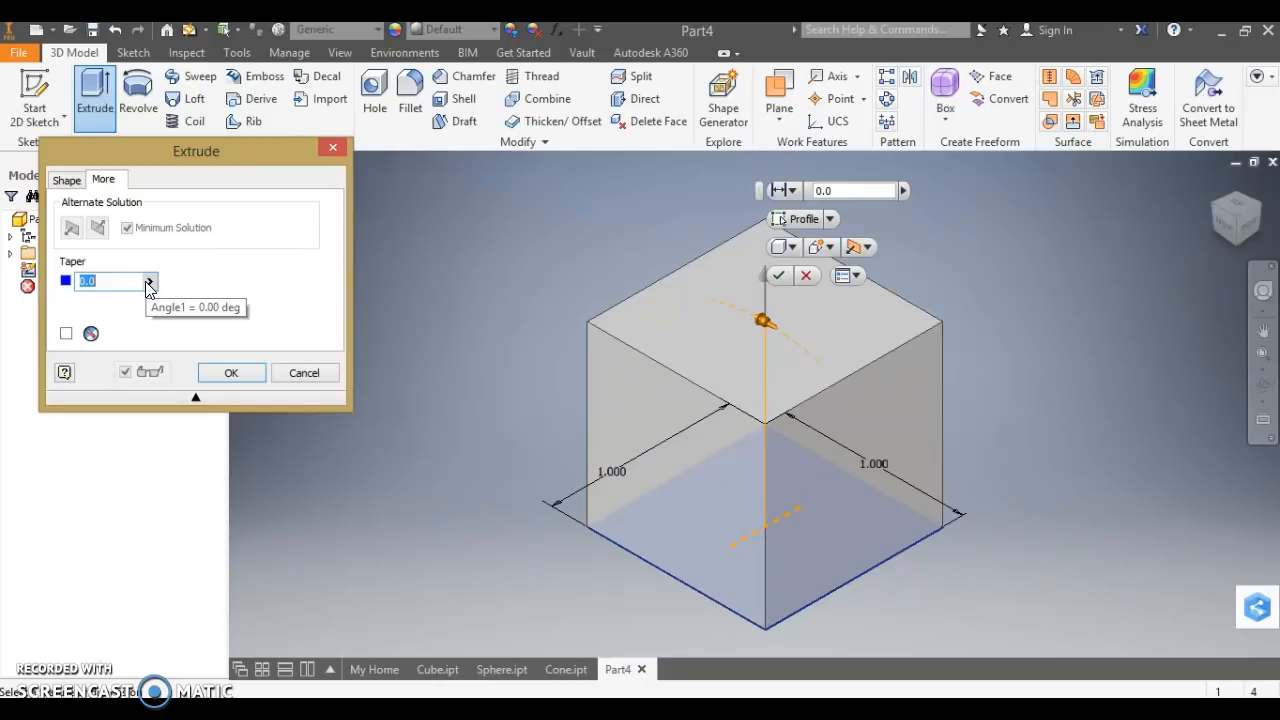
click(127, 281)
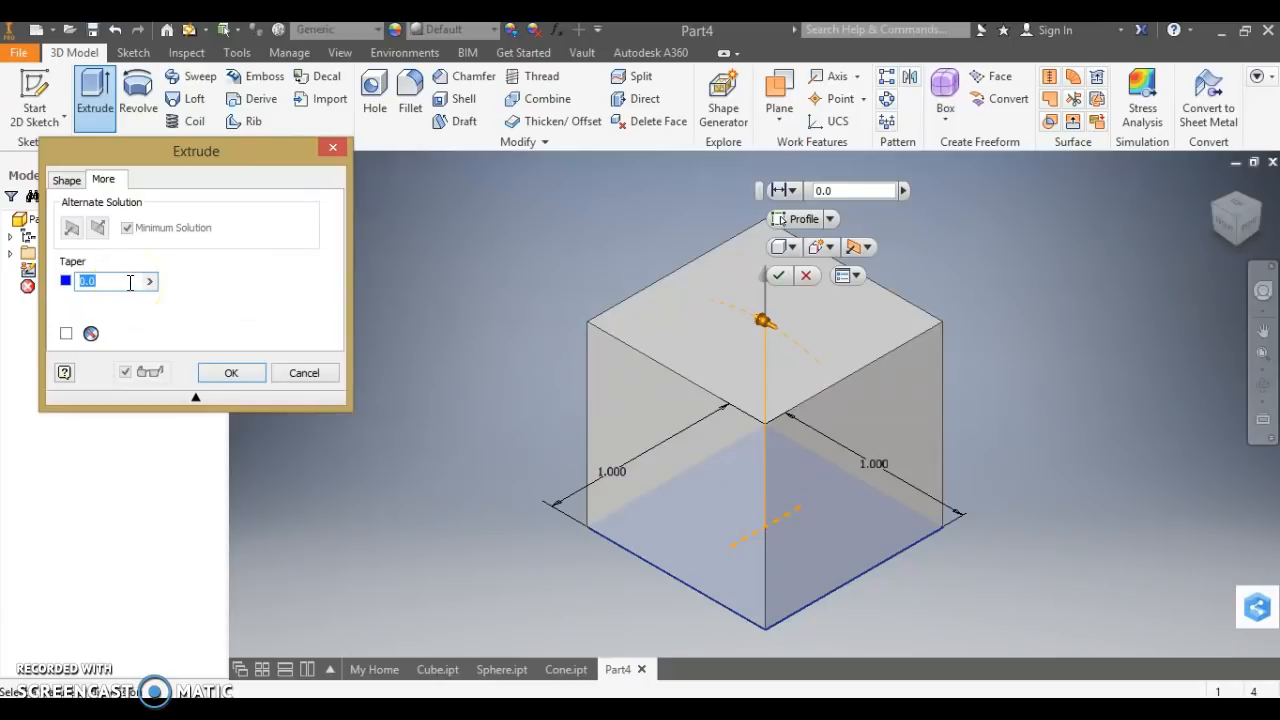
text(10)
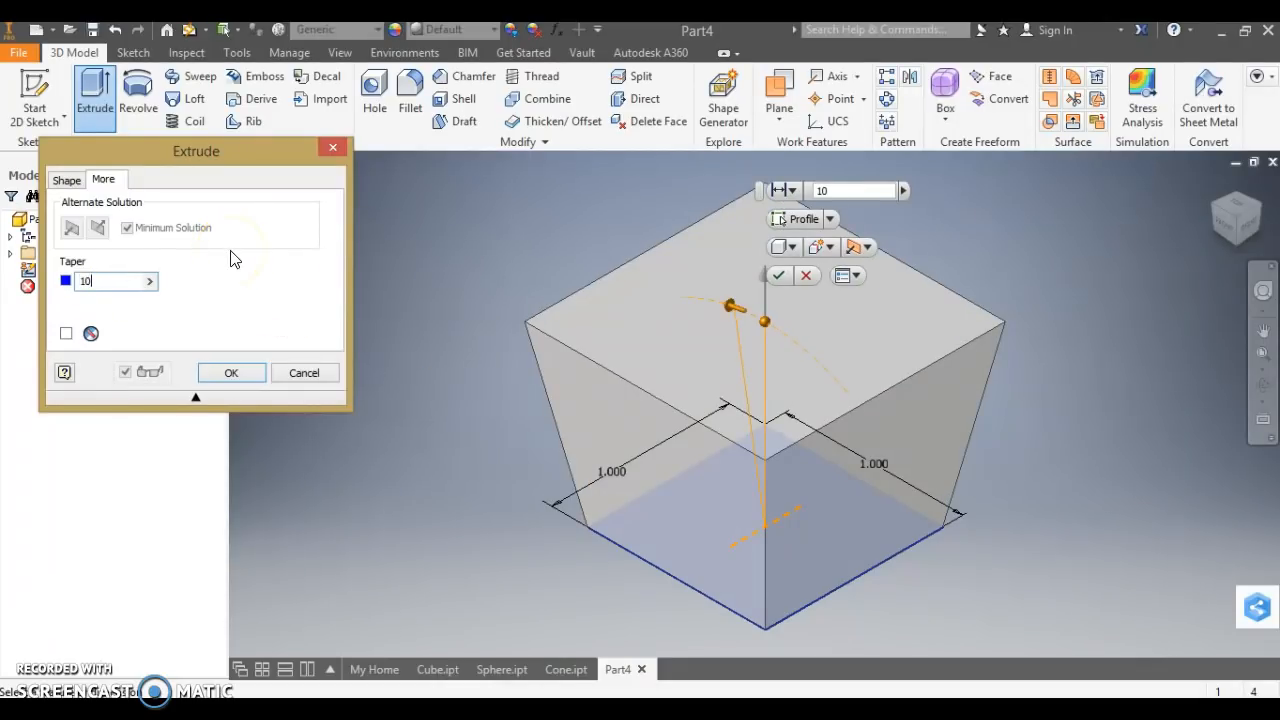
key(Left)
key(Left)
text(-)
click(288, 318)
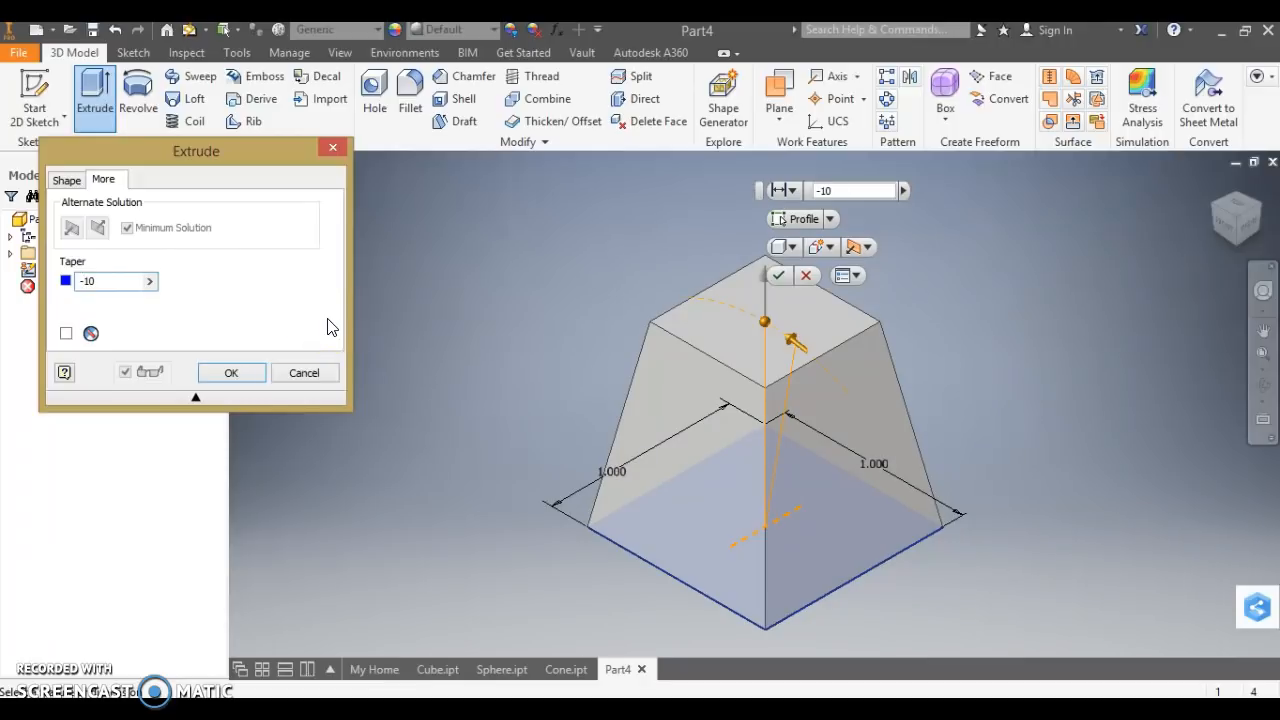
Try extrusion taper angles of -20 and -25 degrees.
key(BackSpace)
key(BackSpace)
text(20)
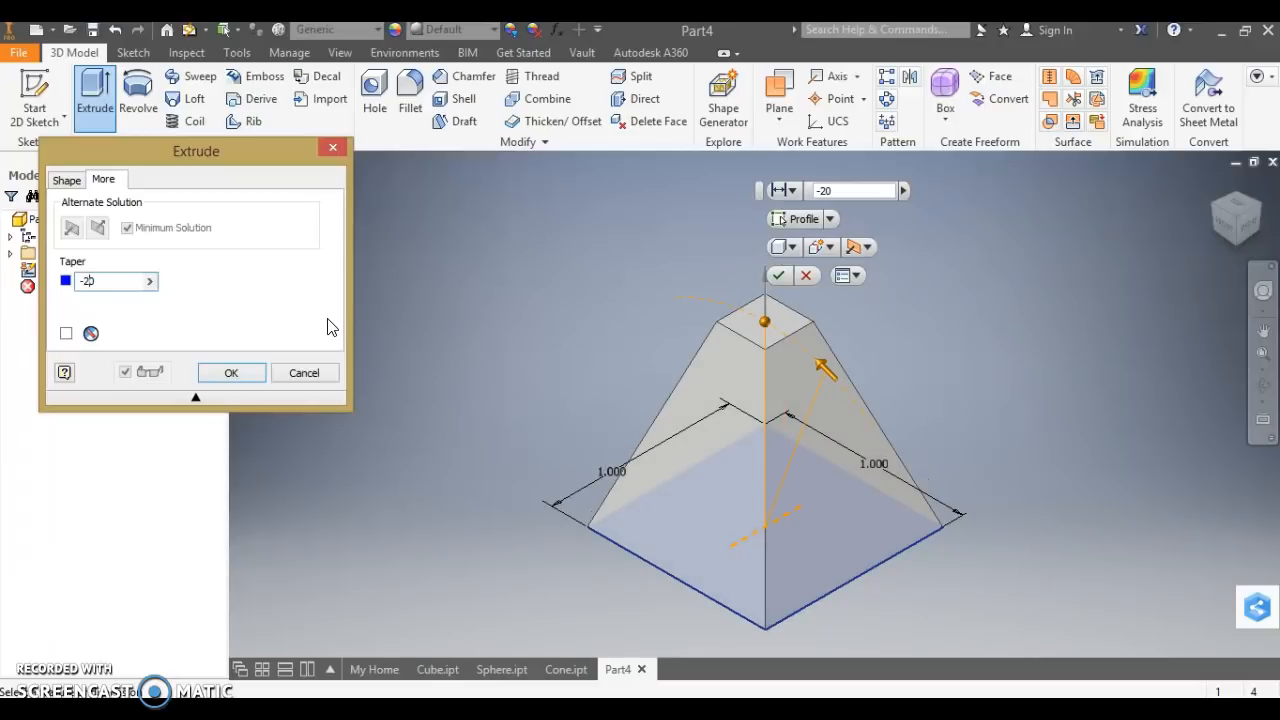
key(BackSpace)
text(5)
Set the extrusion's taper to -30 degrees and create the solid pyramid.
key(BackSpace)
key(BackSpace)
text(30)
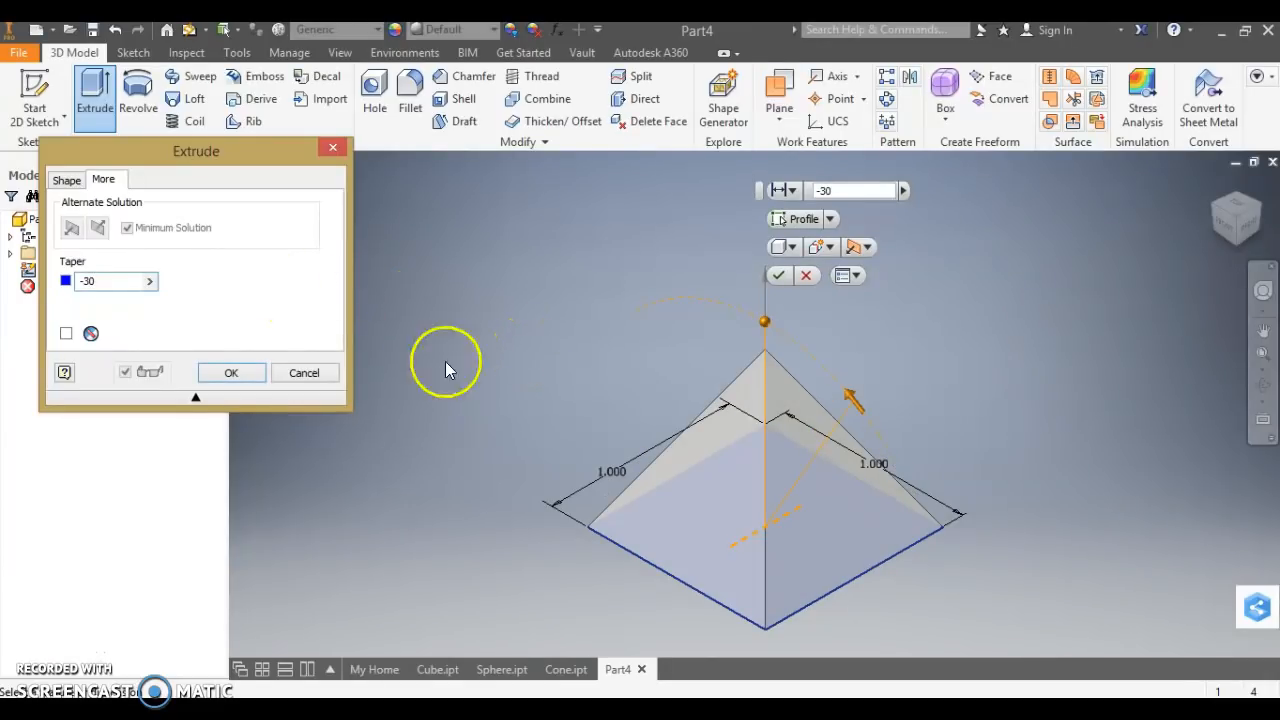
click(231, 373)
drag(1238, 216, 1231, 71)
right_click(1231, 76)
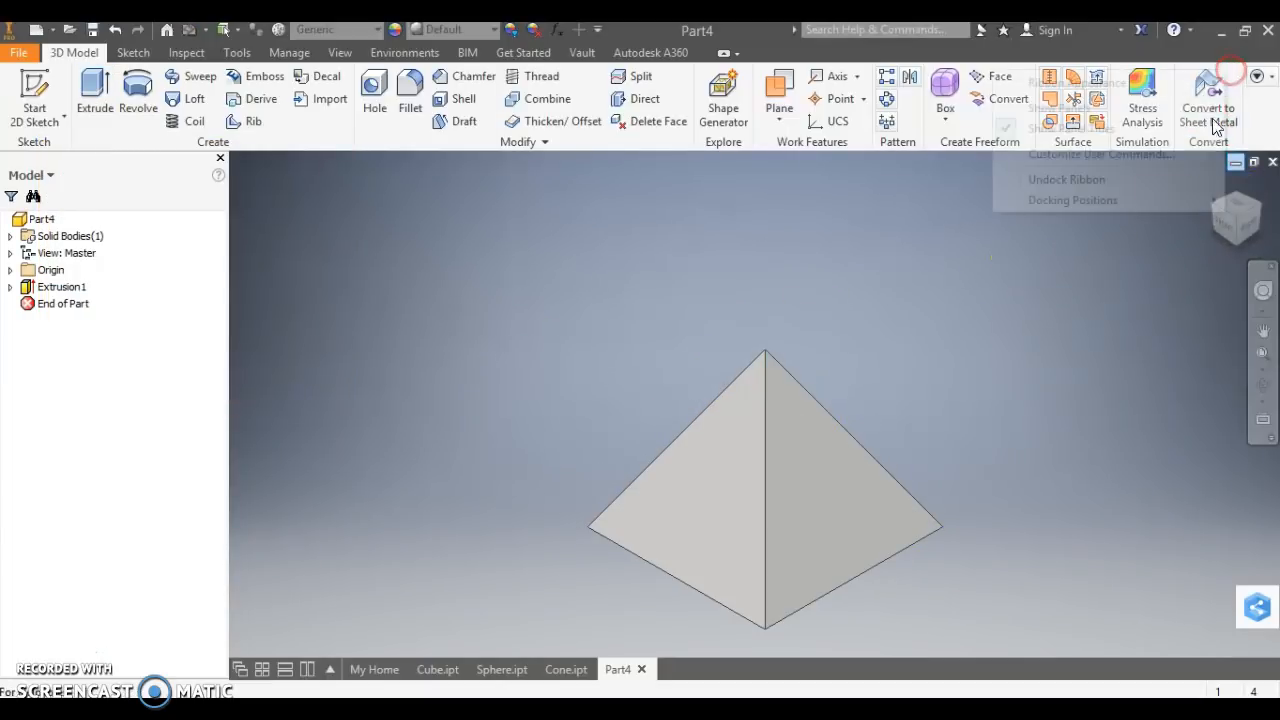
click(981, 347)
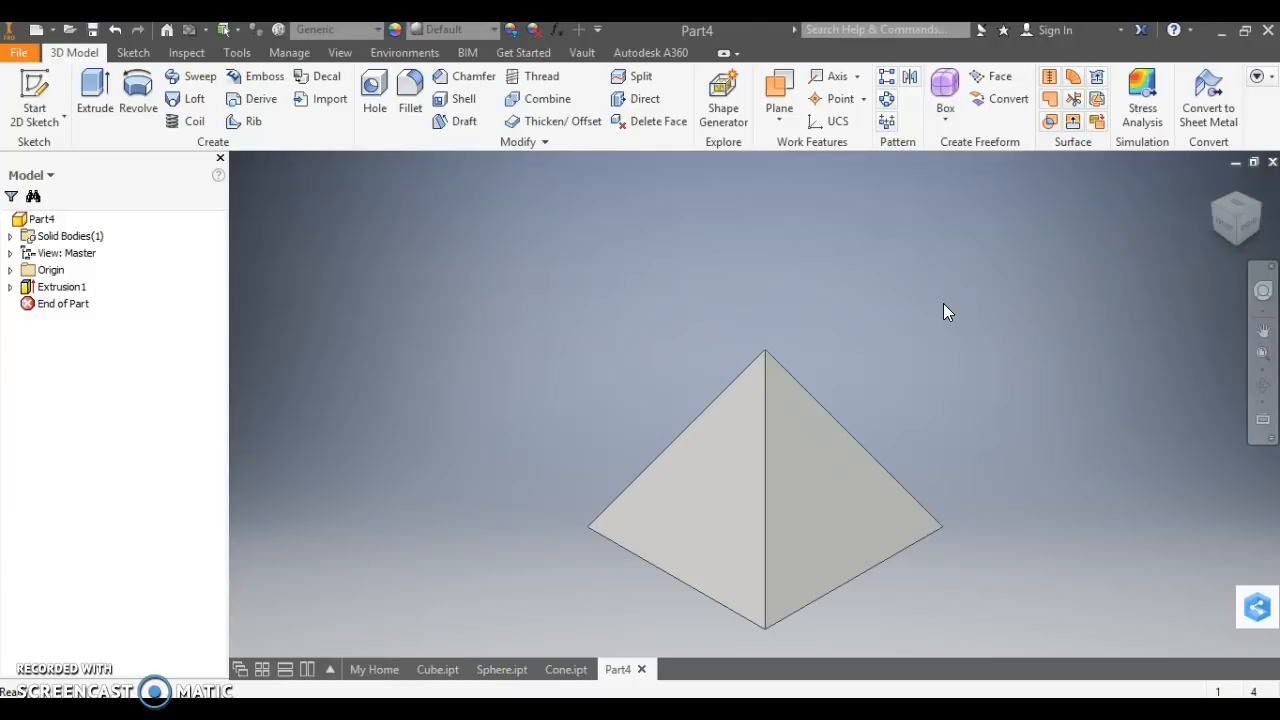
click(826, 452)
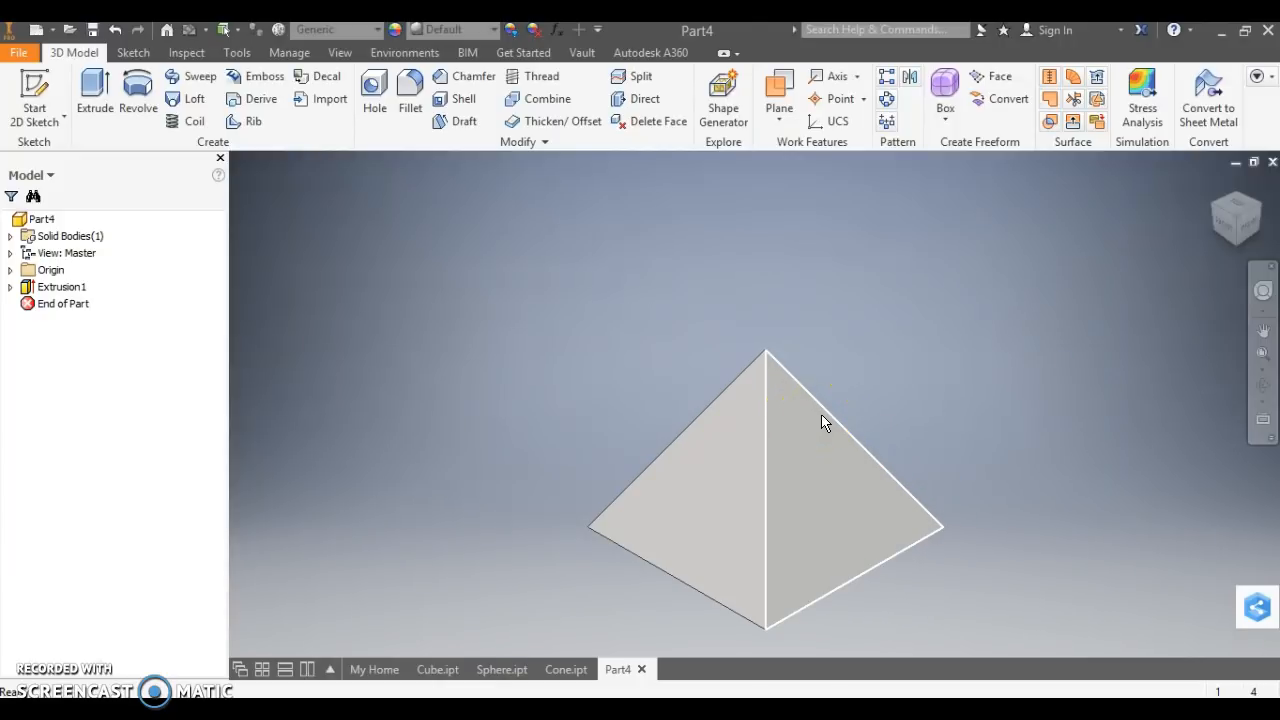
mouse_move(850, 444)
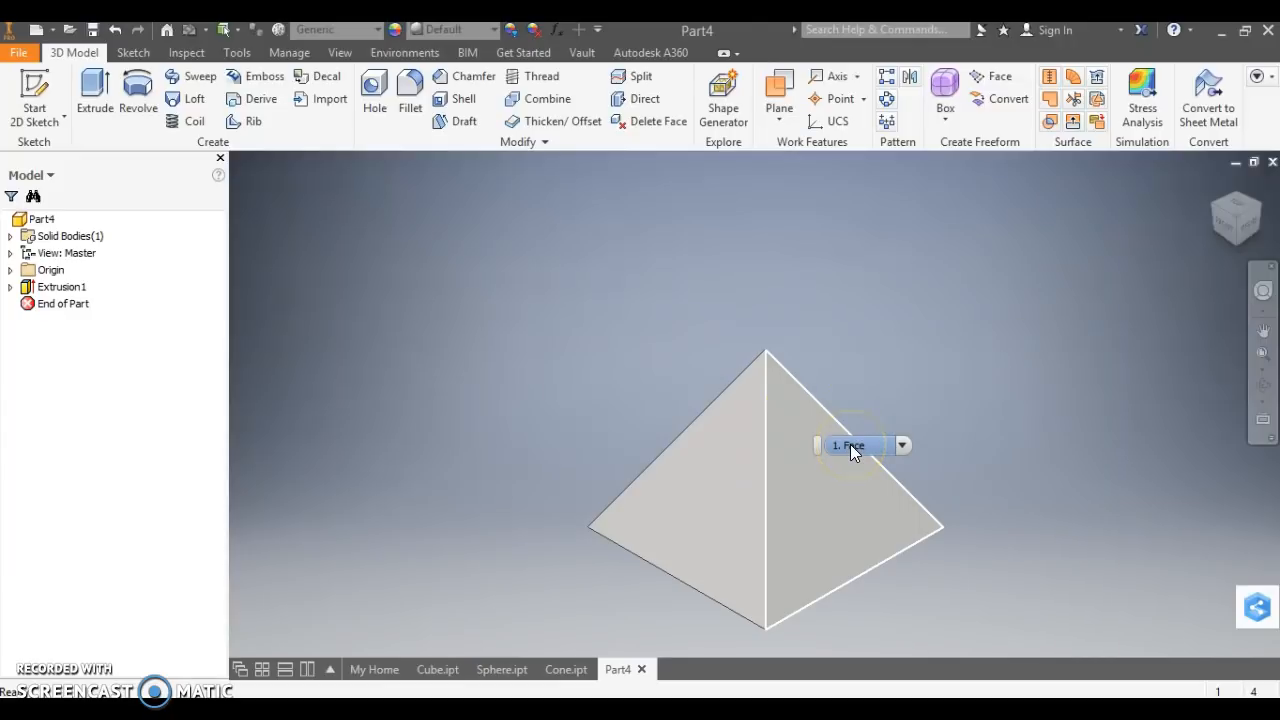